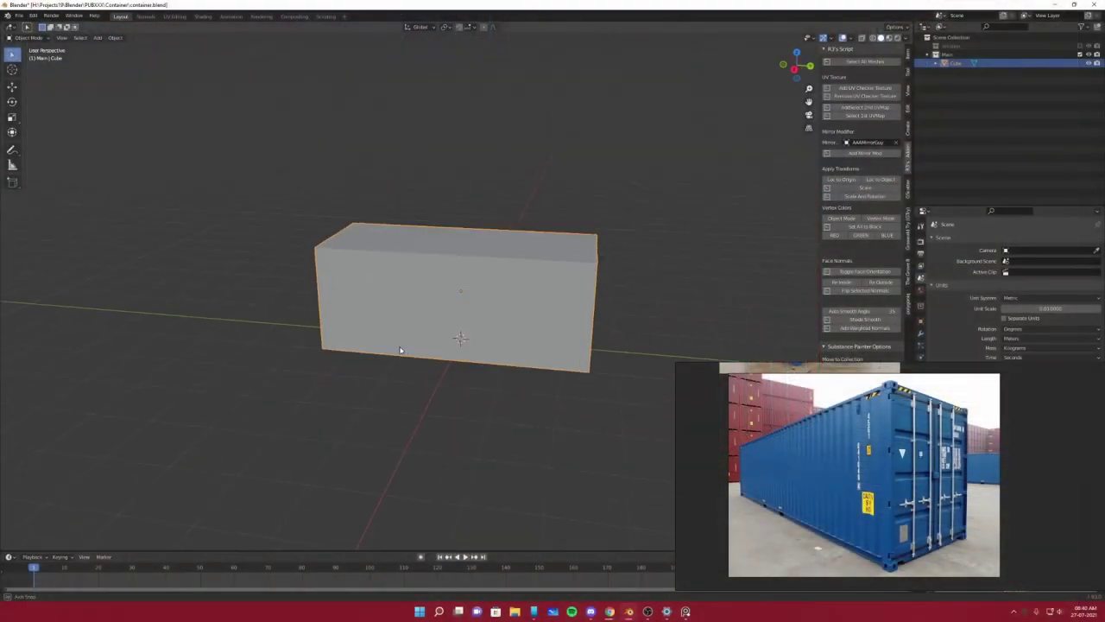
# Add a loop cut around the container box.
pyautogui.press('`')
pyautogui.moveTo(438, 211); pyautogui.dragTo(535, 259, button='middle')
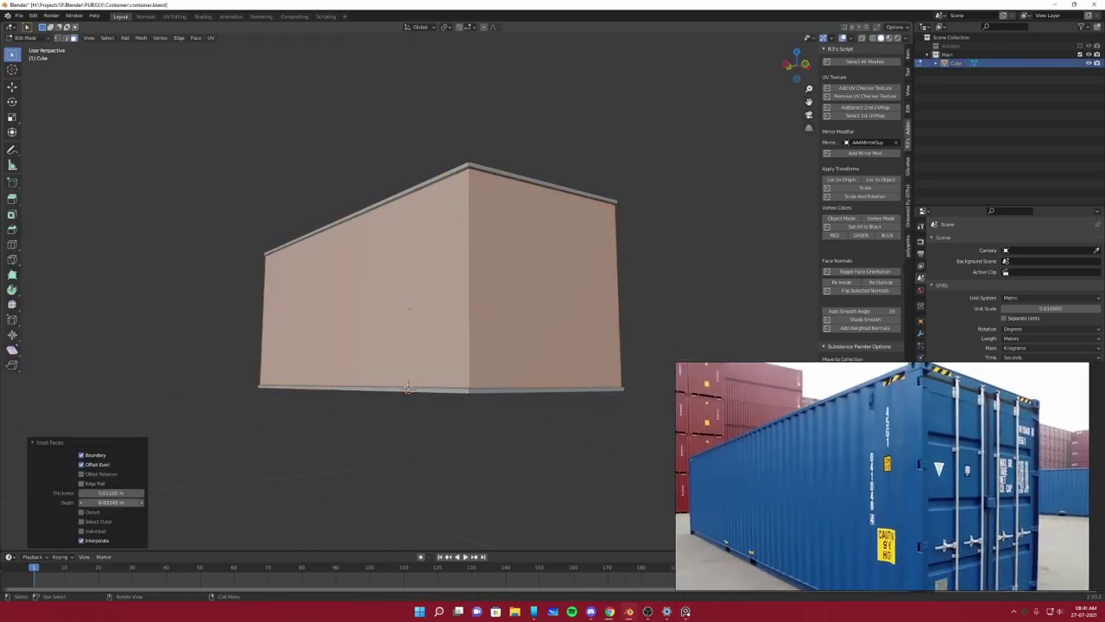
pyautogui.moveTo(408, 388); pyautogui.dragTo(405, 376, button='middle')
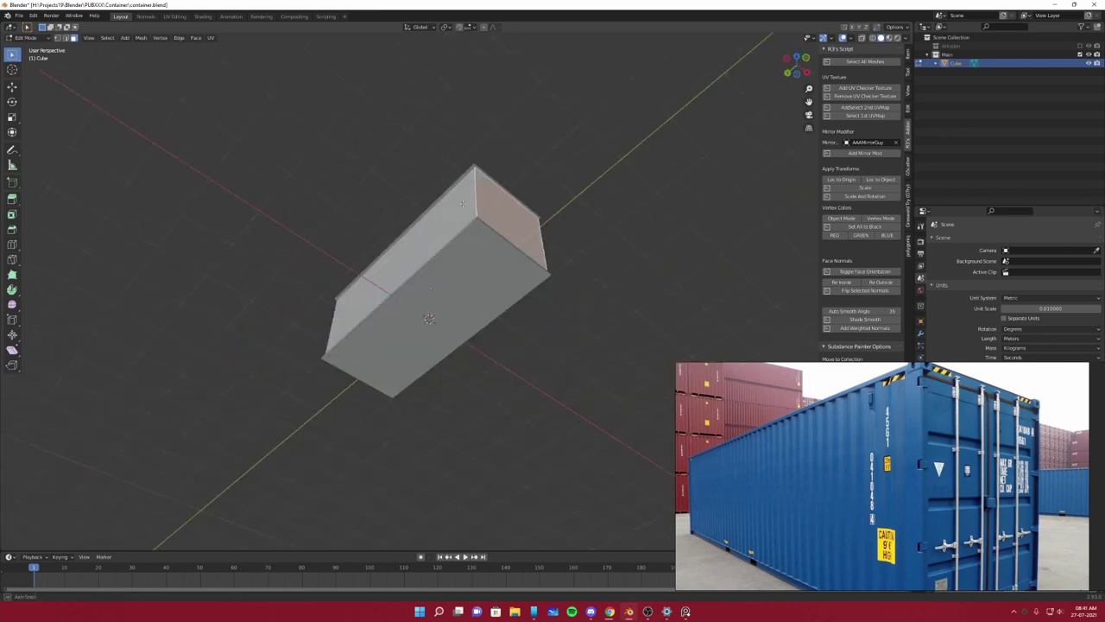
pyautogui.moveTo(443, 195)
pyautogui.mouseDown(button='middle')
pyautogui.moveTo(432, 259)
pyautogui.moveTo(452, 309)
pyautogui.mouseUp(button='middle')
pyautogui.hotkey('ctrl', 'r')
pyautogui.click(432, 259)
# Nudge one side panel inward about 0.015 m, save, and return to Object Mode.
pyautogui.press('KP_7')
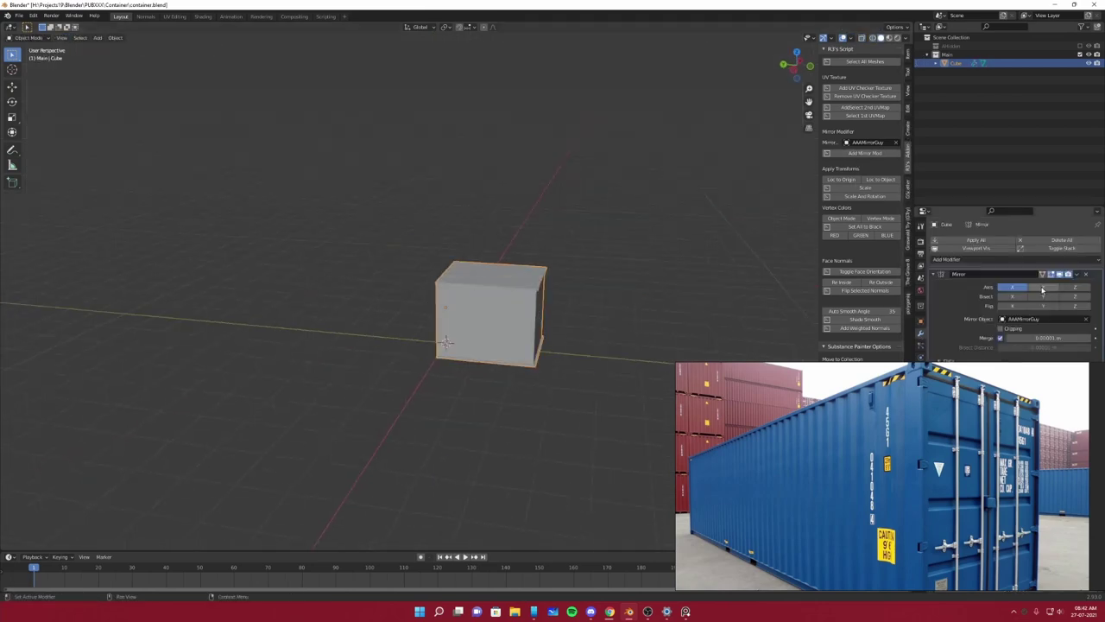
pyautogui.scroll(5, 446, 342)
pyautogui.press('Tab')
pyautogui.hotkey('ctrl', 's')
pyautogui.moveTo(523, 305)
pyautogui.mouseDown(button='middle')
pyautogui.moveTo(475, 271)
pyautogui.moveTo(385, 302)
pyautogui.moveTo(392, 181)
pyautogui.mouseUp(button='middle')
pyautogui.click(467, 261)
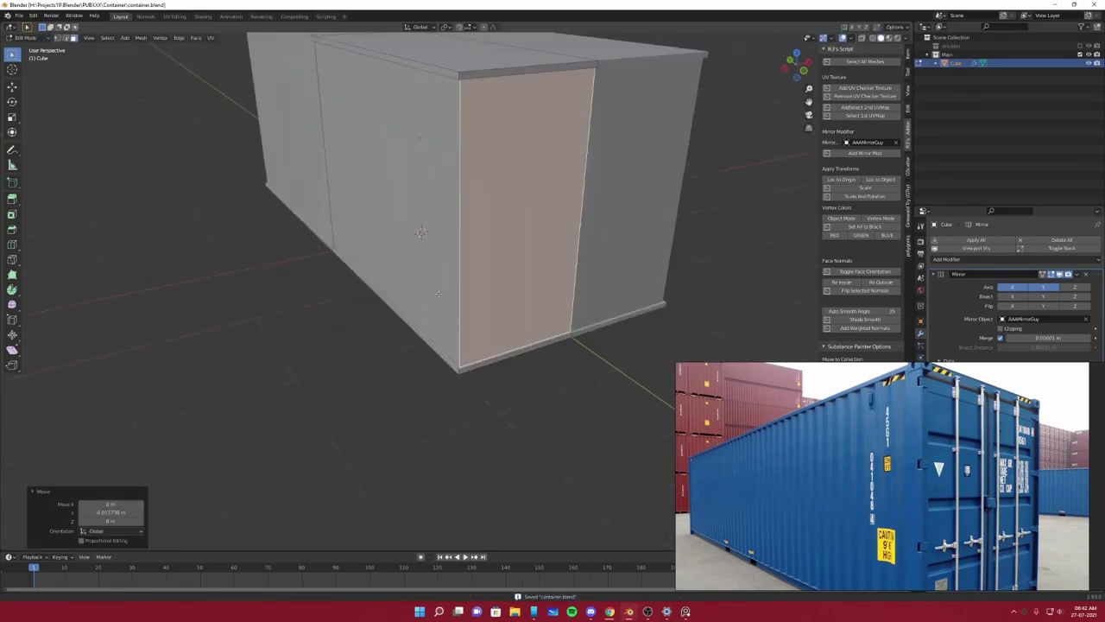
pyautogui.hotkey('ctrl', 's')
pyautogui.scroll(-5, 463, 245)
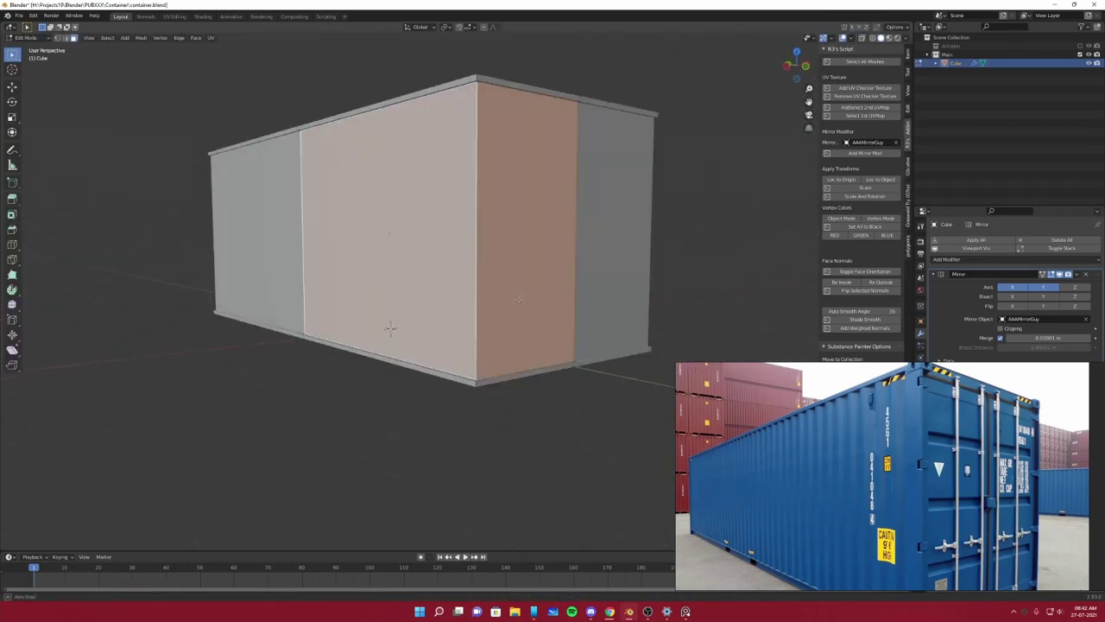
pyautogui.press('Tab')
pyautogui.press('ctrl+KP_3')
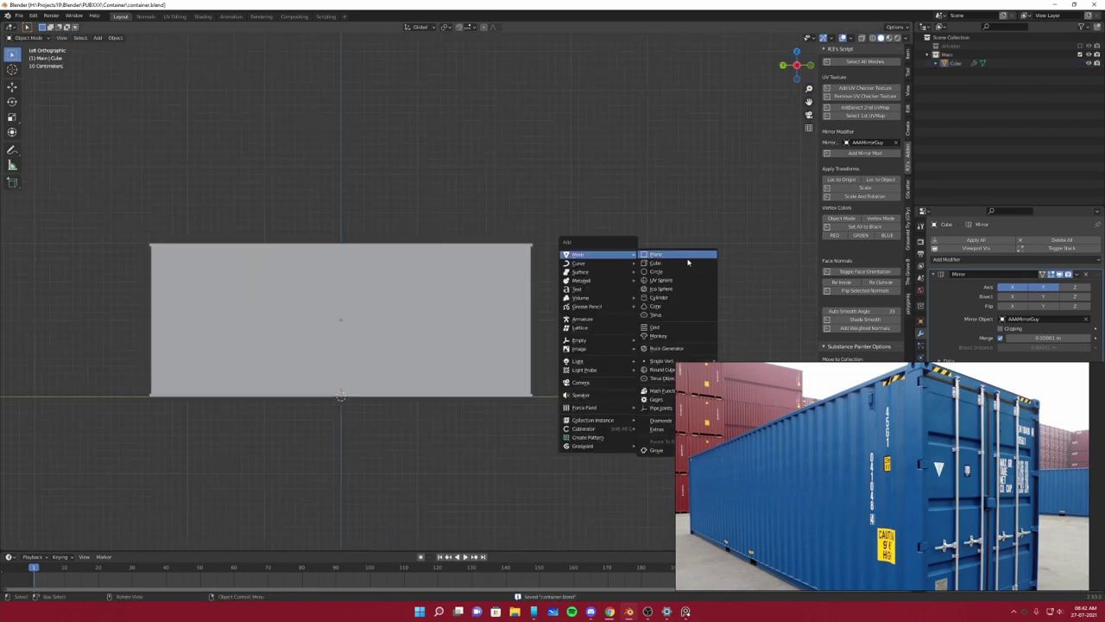
# Add a new plane and move it along Z into position in solid shading.
pyautogui.click(688, 256)
pyautogui.press('g')
pyautogui.press('z')
pyautogui.click(646, 180)
pyautogui.press('KP_7')
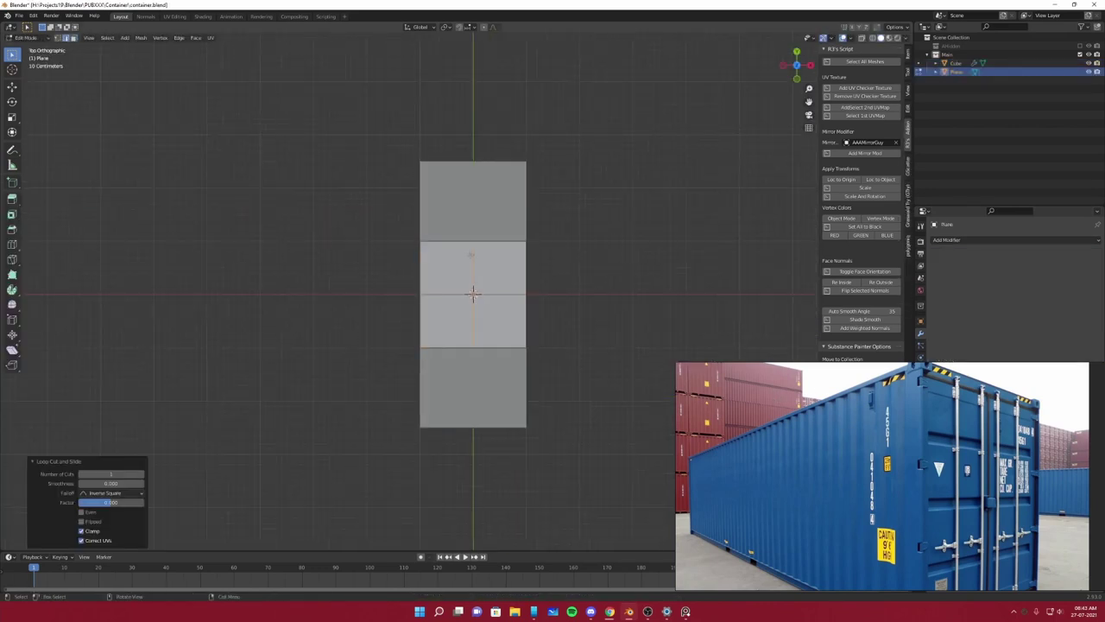
pyautogui.click(593, 300)
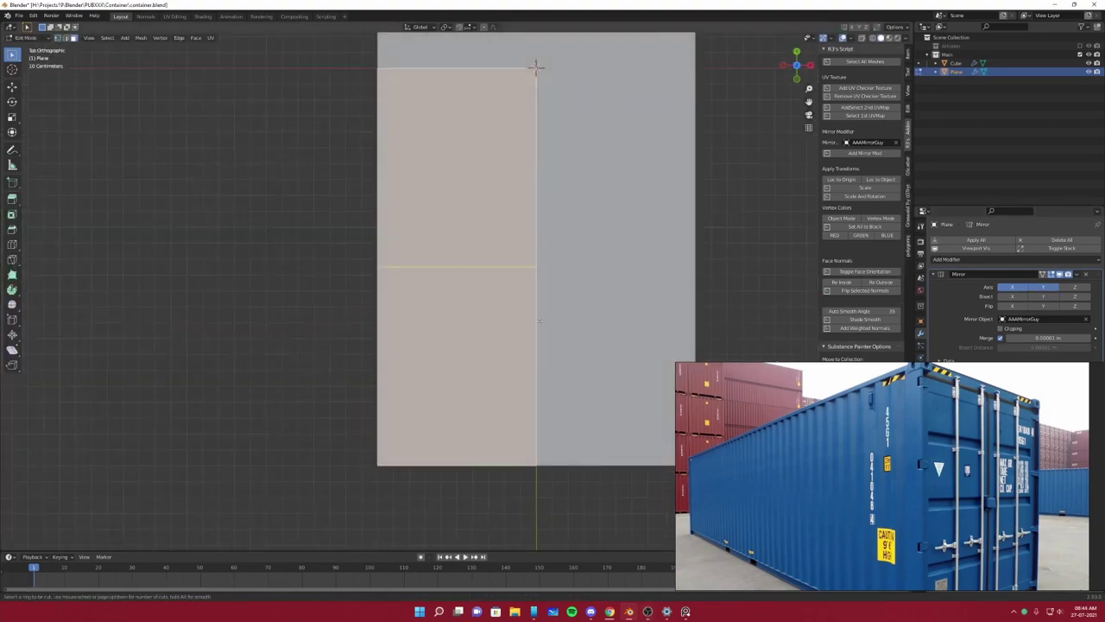
pyautogui.moveTo(539, 320); pyautogui.dragTo(386, 496, button='middle')
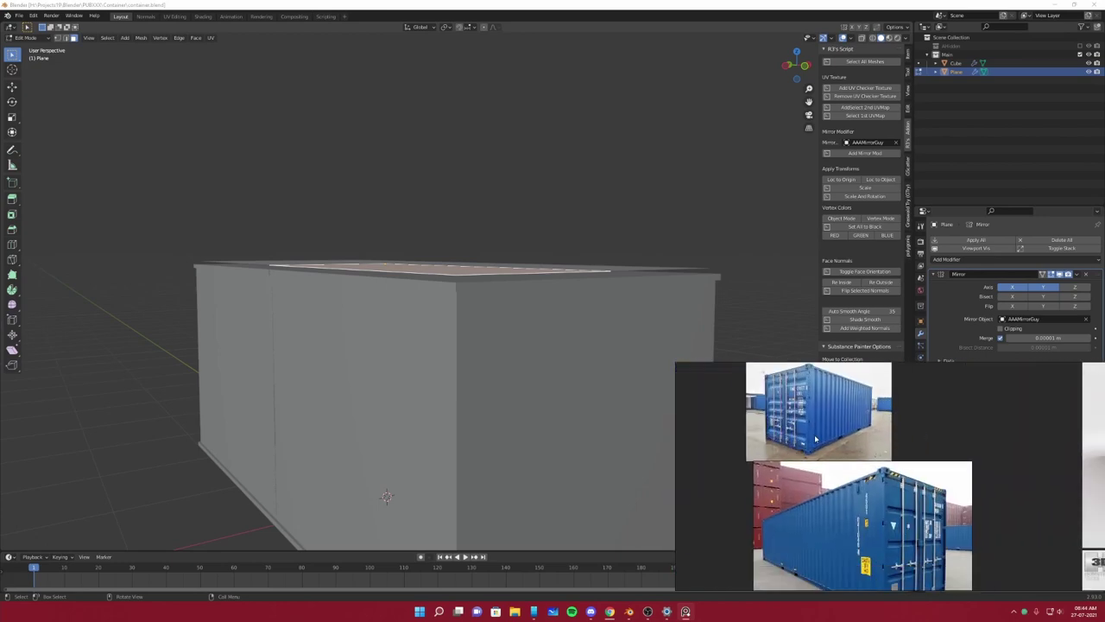
# Try a loop cut across the top face, then undo it.
pyautogui.moveTo(402, 316)
pyautogui.mouseDown(button='middle')
pyautogui.moveTo(469, 272)
pyautogui.moveTo(452, 320)
pyautogui.mouseUp(button='middle')
pyautogui.click(469, 272)
pyautogui.hotkey('ctrl', 'z')
pyautogui.hotkey('ctrl', 'z')
pyautogui.hotkey('ctrl', 'shift', 'z')
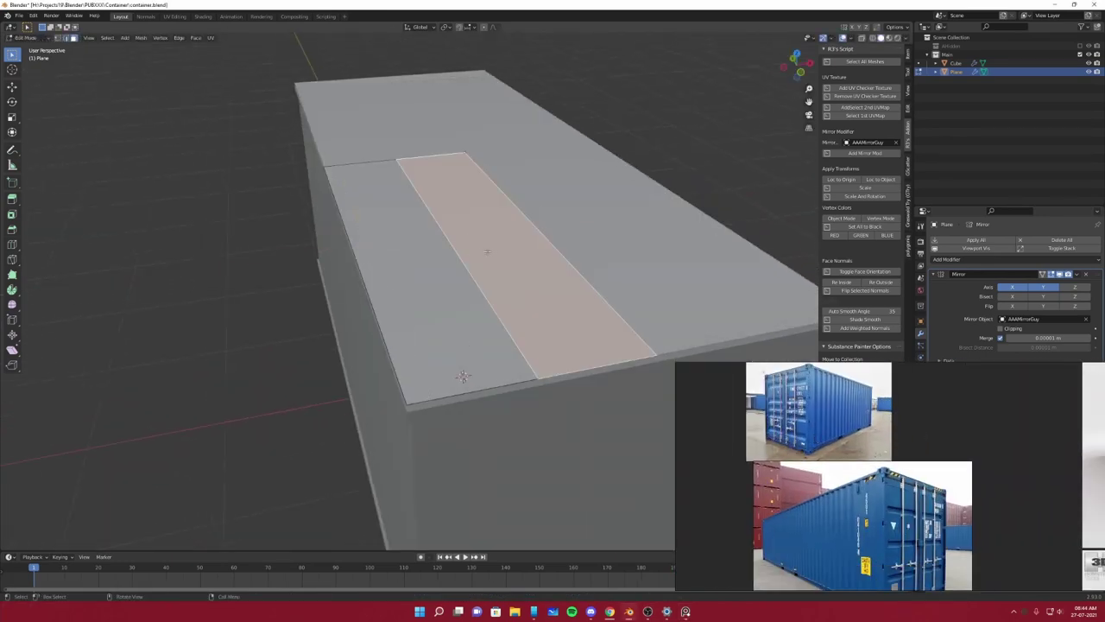
pyautogui.hotkey('ctrl', 'z')
# Extrude and scale the plane's edges, shifting them along Y into a bar frame.
pyautogui.moveTo(487, 251)
pyautogui.mouseDown(button='middle')
pyautogui.moveTo(488, 301)
pyautogui.moveTo(467, 328)
pyautogui.moveTo(596, 380)
pyautogui.mouseUp(button='middle')
pyautogui.click(470, 316)
pyautogui.press('e')
pyautogui.rightClick(467, 328)
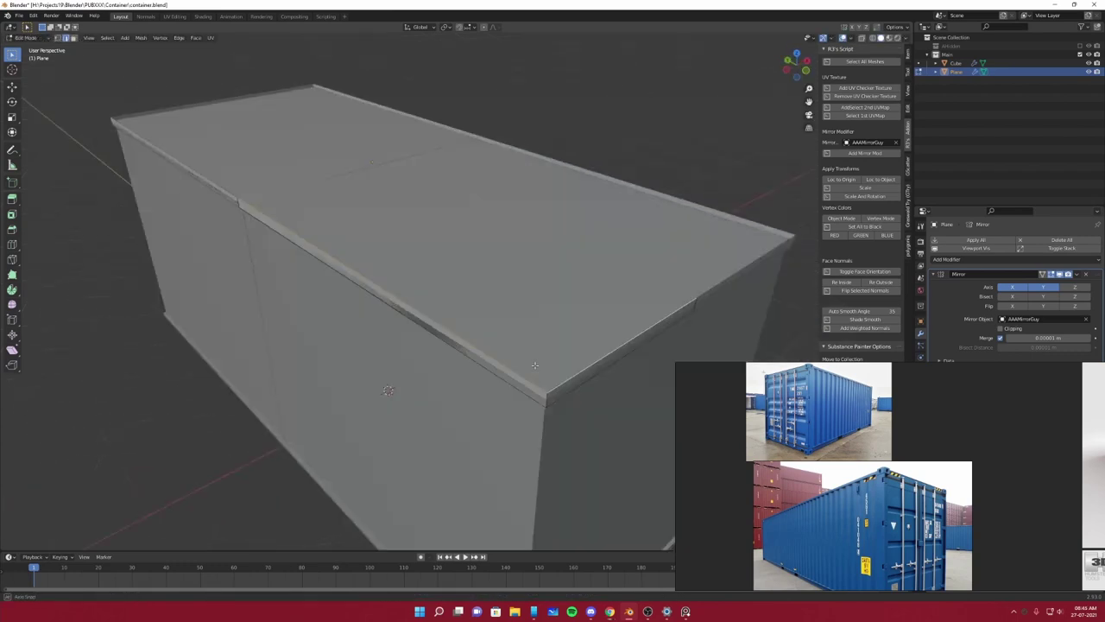
pyautogui.press('s')
pyautogui.press('KP_7')
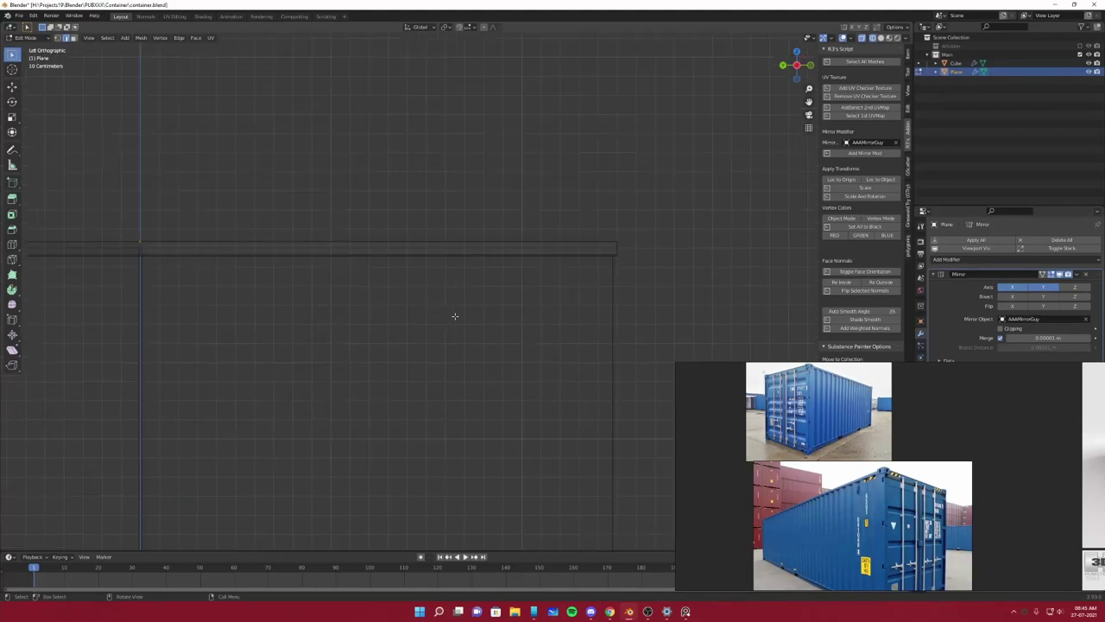
pyautogui.click(642, 321)
pyautogui.moveTo(642, 321); pyautogui.dragTo(536, 353, button='middle')
# Leave Edit Mode and save container.blend.
pyautogui.moveTo(455, 75); pyautogui.dragTo(577, 166, button='middle')
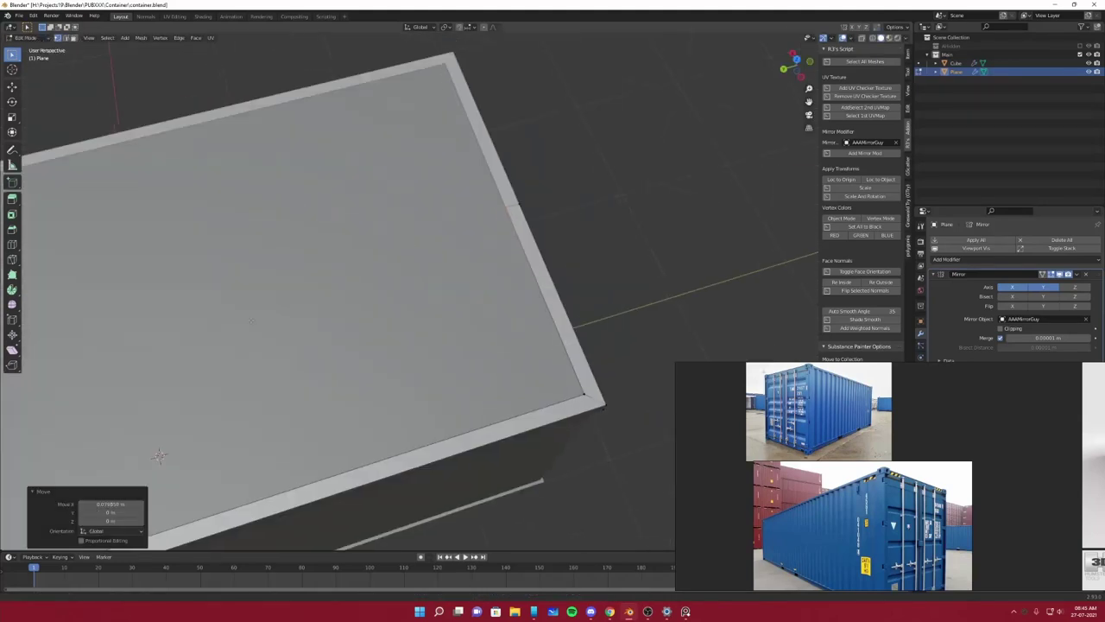
pyautogui.press('Tab')
pyautogui.hotkey('ctrl', 's')
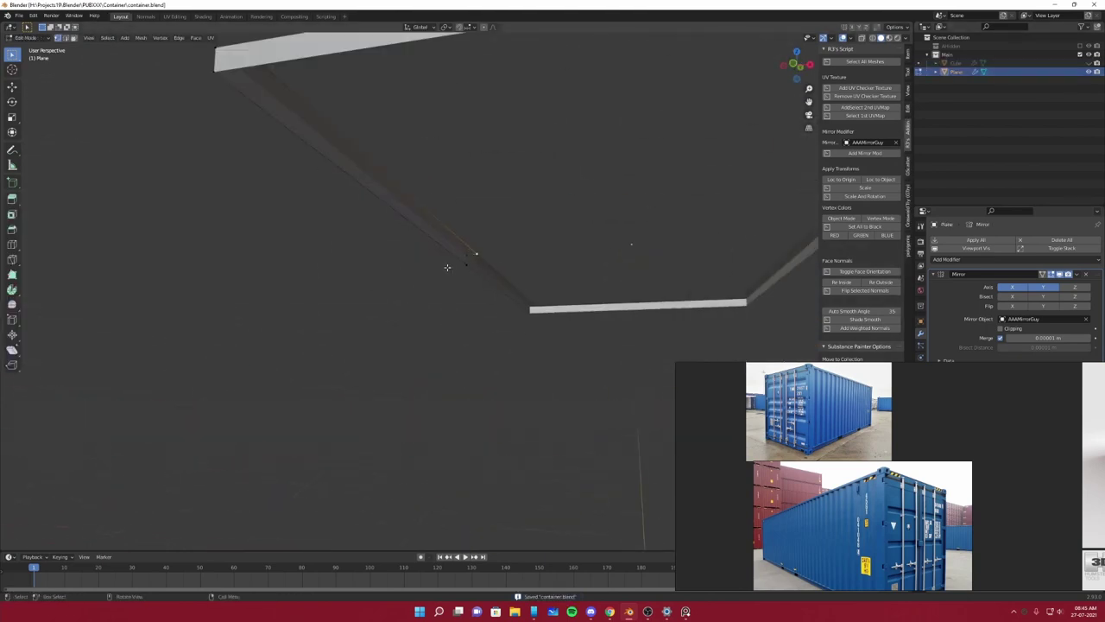
pyautogui.moveTo(448, 267)
pyautogui.mouseDown(button='middle')
pyautogui.moveTo(476, 279)
pyautogui.moveTo(442, 236)
pyautogui.mouseUp(button='middle')
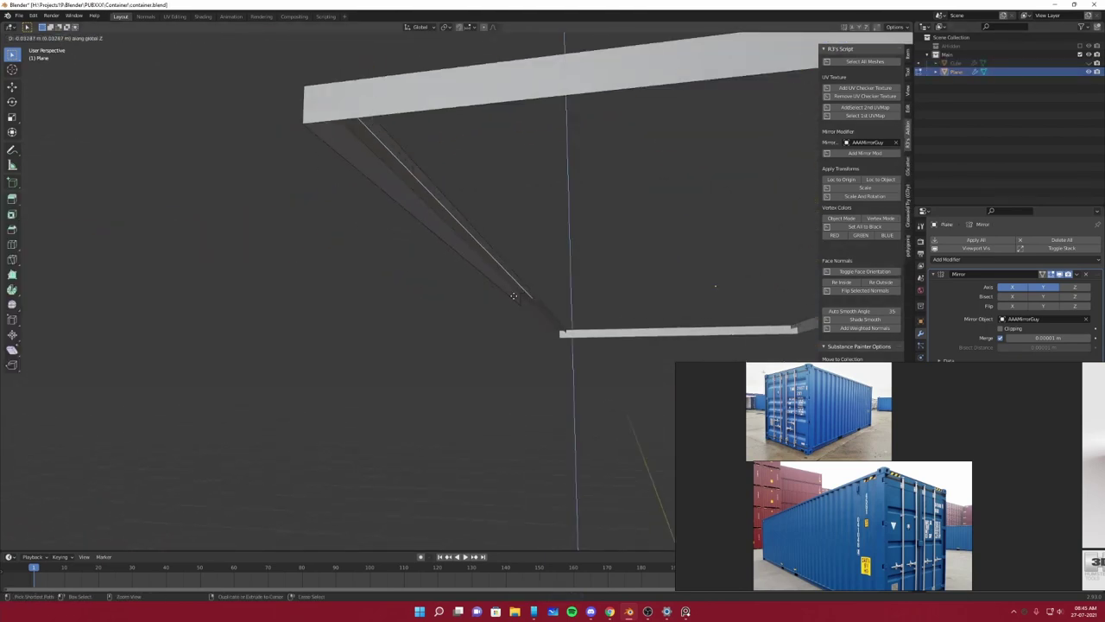
# Save, then duplicate the bar frame upward along Z as a second rail.
pyautogui.moveTo(372, 271); pyautogui.dragTo(391, 267, button='middle')
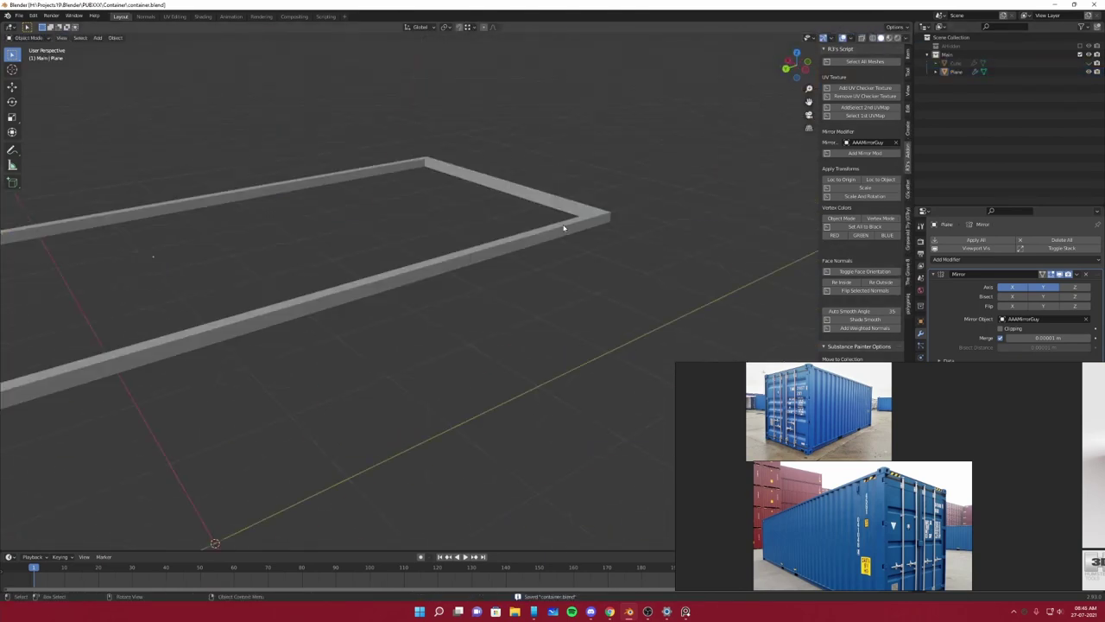
pyautogui.press('Tab')
pyautogui.hotkey('ctrl', 's')
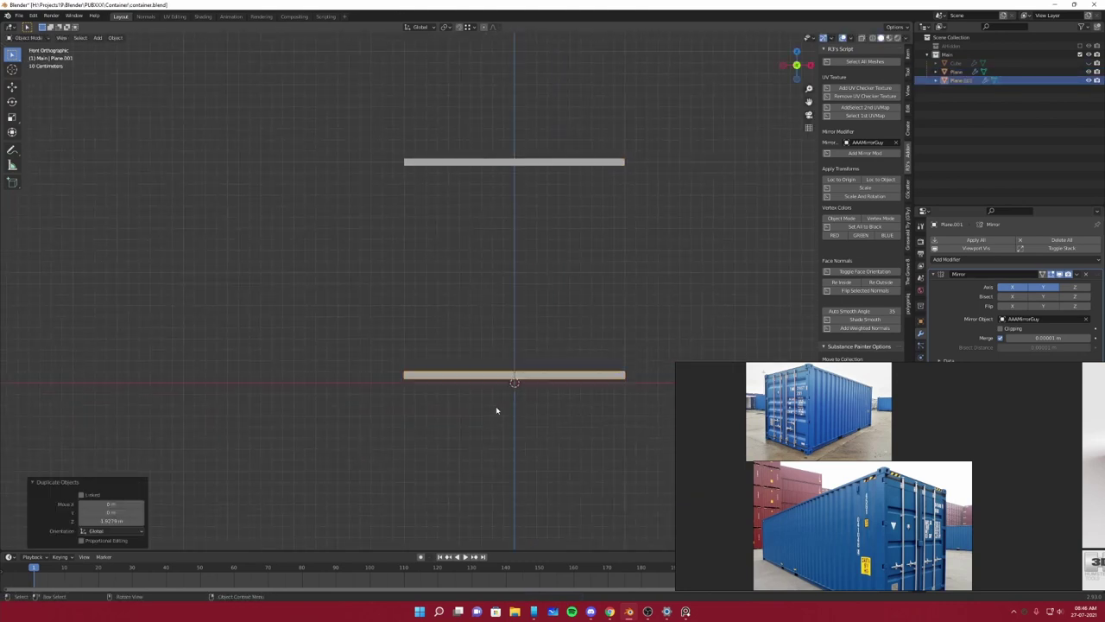
pyautogui.click(413, 353)
pyautogui.moveTo(413, 353)
pyautogui.mouseDown(button='middle')
pyautogui.moveTo(540, 309)
pyautogui.moveTo(593, 383)
pyautogui.moveTo(526, 351)
pyautogui.moveTo(557, 355)
pyautogui.moveTo(558, 330)
pyautogui.moveTo(540, 408)
pyautogui.mouseUp(button='middle')
pyautogui.press('z')
# Add a new plane and scale it along Y into a narrow strip.
pyautogui.hotkey('shift', 'a')
pyautogui.click(596, 330)
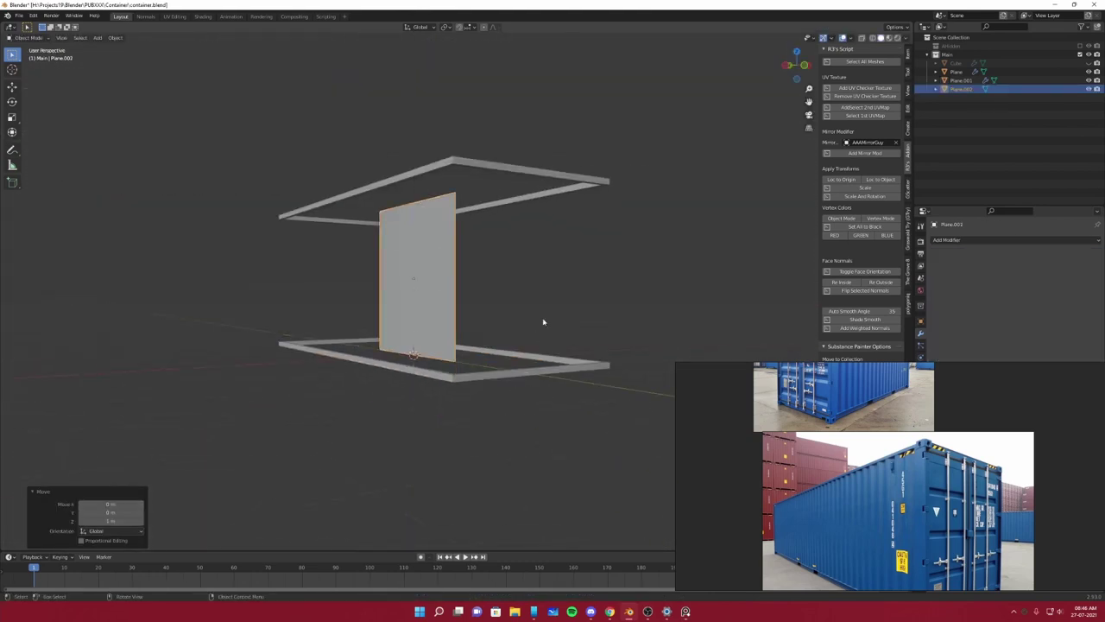
pyautogui.keyDown('alt'); pyautogui.moveTo(543, 323); pyautogui.dragTo(142, 377, button='middle'); pyautogui.keyUp('alt')
pyautogui.press('Tab')
pyautogui.press('s')
pyautogui.press('y')
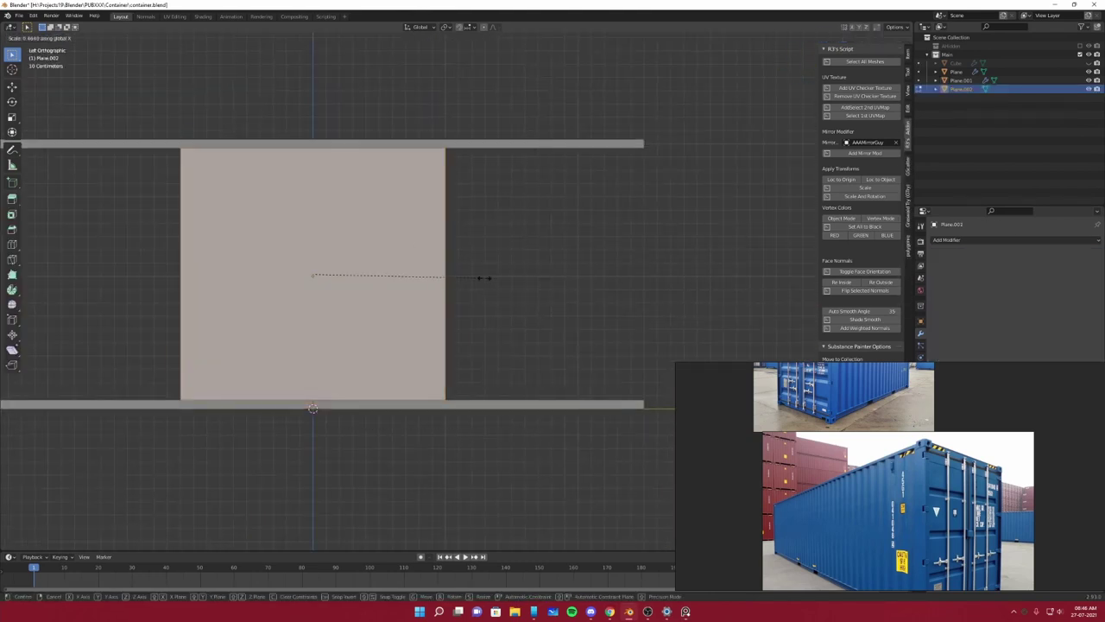
pyautogui.click(348, 279)
pyautogui.moveTo(348, 279)
pyautogui.mouseDown(button='middle')
pyautogui.moveTo(513, 316)
pyautogui.moveTo(422, 104)
pyautogui.moveTo(518, 258)
pyautogui.mouseUp(button='middle')
# Loop-cut the strip and scale the new loop along Y to form the corrugation fold.
pyautogui.hotkey('ctrl', 'r')
pyautogui.click(418, 76)
pyautogui.press('s')
pyautogui.press('y')
pyautogui.click(595, 278)
pyautogui.moveTo(596, 277); pyautogui.dragTo(581, 300, button='middle')
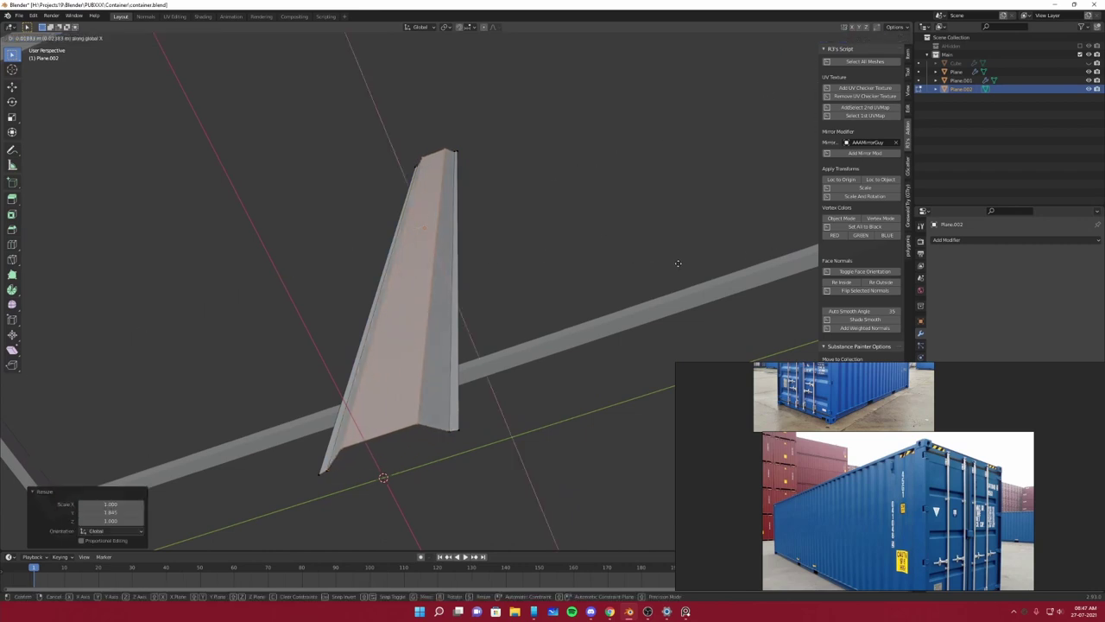
pyautogui.moveTo(494, 296)
pyautogui.mouseDown(button='middle')
pyautogui.moveTo(549, 288)
pyautogui.moveTo(500, 305)
pyautogui.moveTo(657, 304)
pyautogui.mouseUp(button='middle')
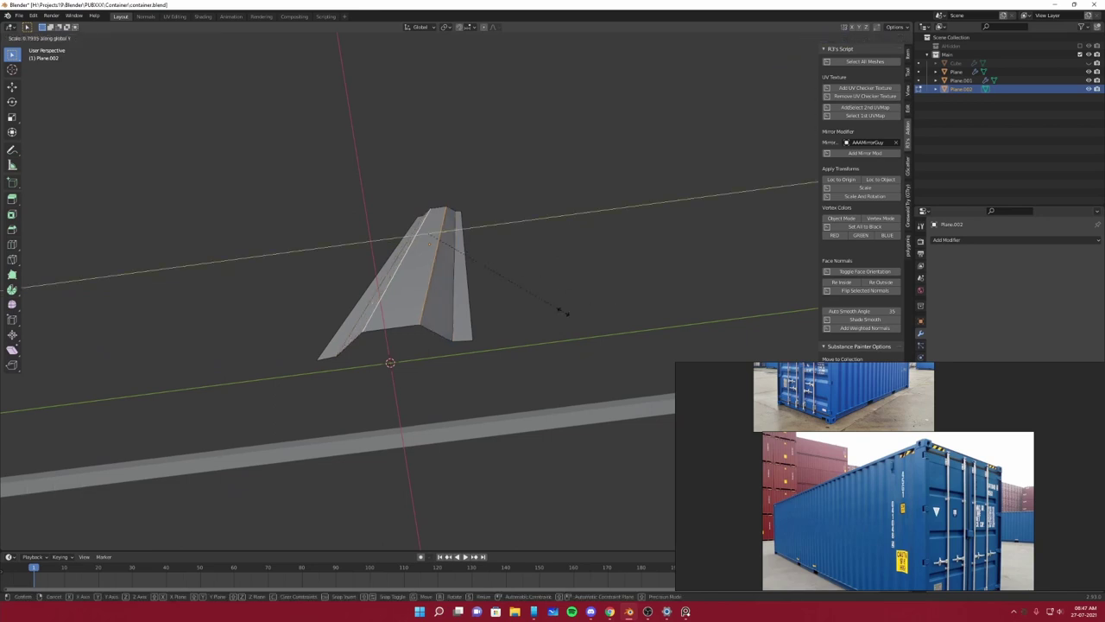
# Save and move the corrugated strip along X to stand between the rails.
pyautogui.press('Tab')
pyautogui.moveTo(489, 353)
pyautogui.mouseDown(button='middle')
pyautogui.moveTo(414, 363)
pyautogui.moveTo(395, 304)
pyautogui.mouseUp(button='middle')
pyautogui.hotkey('ctrl', 's')
pyautogui.press('KP_1')
pyautogui.press('g')
pyautogui.press('x')
pyautogui.click(221, 345)
pyautogui.press('g')
pyautogui.press('x')
pyautogui.press('ctrl+KP_3')
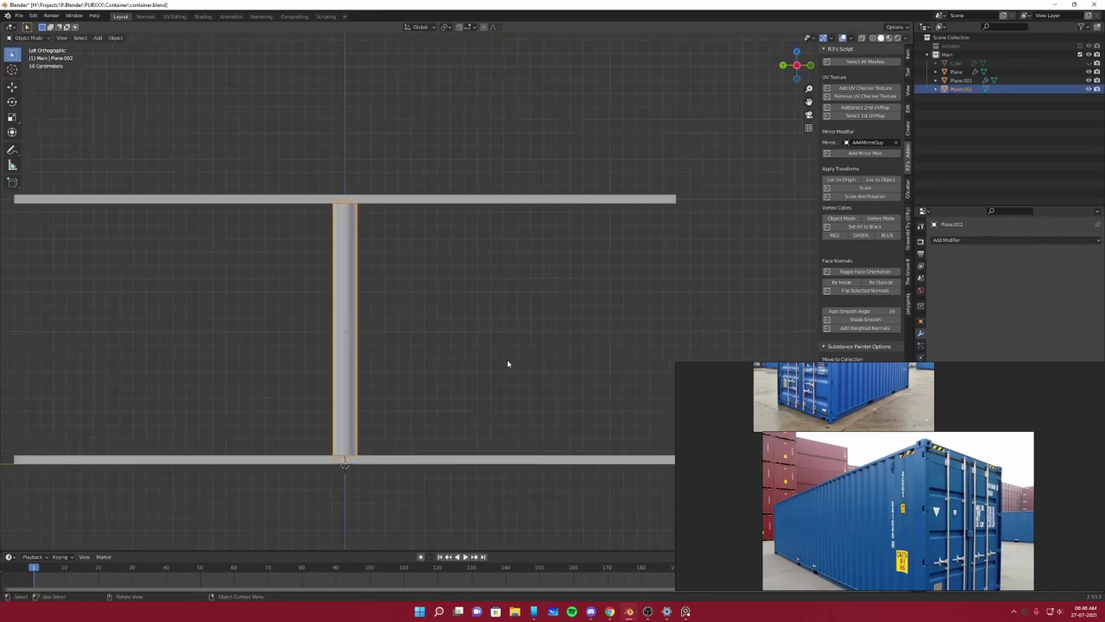
# Add an Array modifier to the strip and set its offset to fill the frame.
pyautogui.hotkey('ctrl', 's')
pyautogui.click(1019, 239)
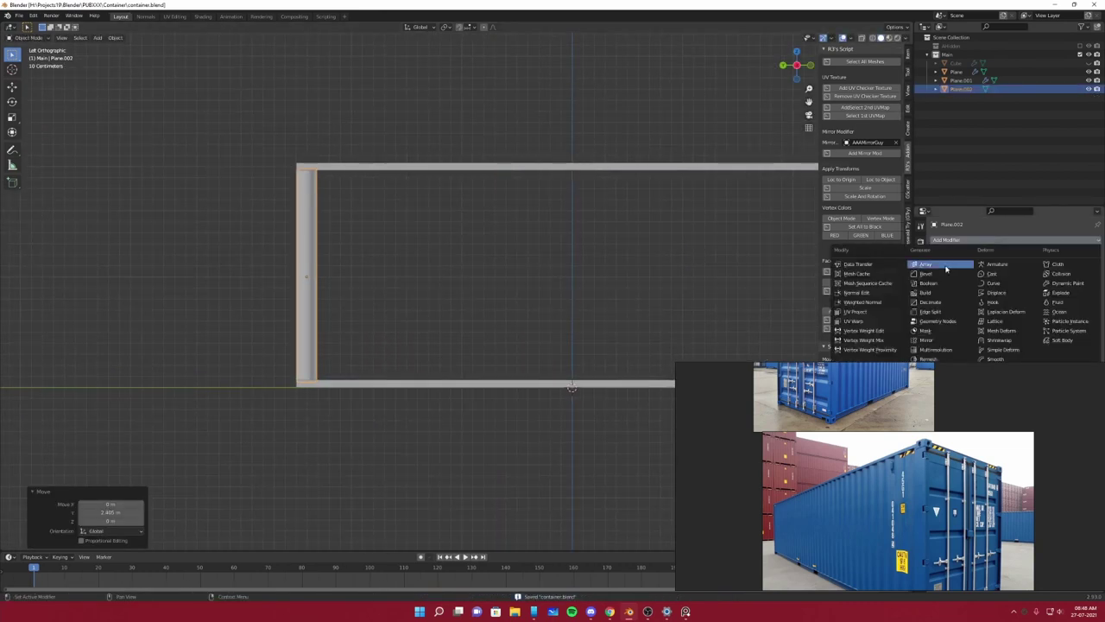
pyautogui.click(938, 262)
pyautogui.doubleClick(1045, 324)
pyautogui.press('Return')
pyautogui.moveTo(1045, 297); pyautogui.dragTo(1088, 297)
pyautogui.scroll(3, 568, 275)
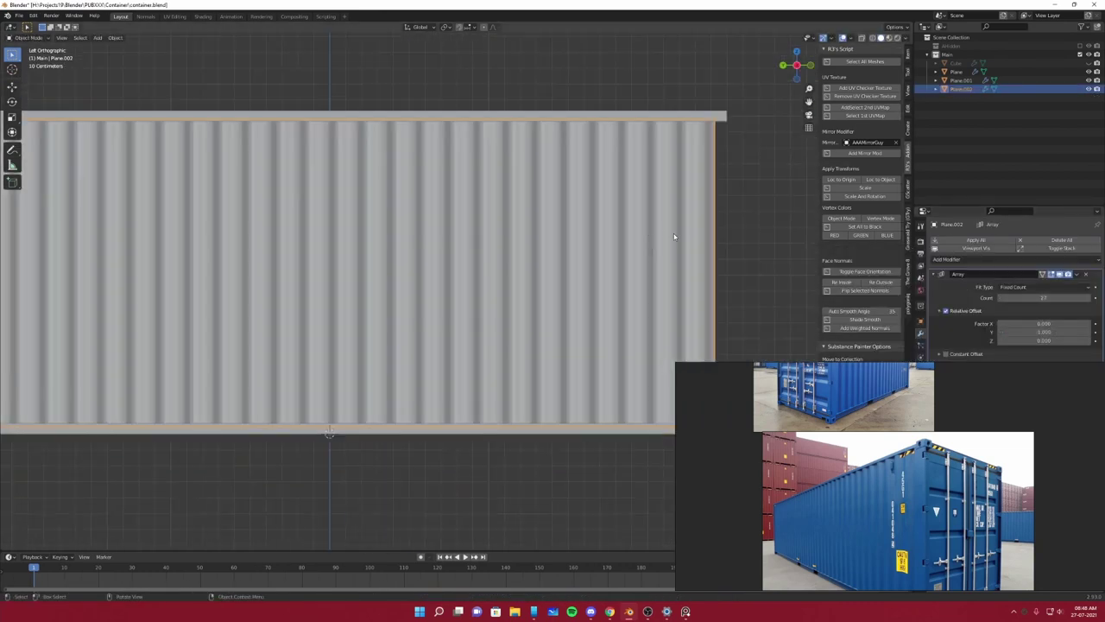
pyautogui.scroll(-3, 567, 274)
# Select the corrugated wall, collapse its array settings and save.
pyautogui.moveTo(518, 285); pyautogui.dragTo(568, 275, button='middle')
pyautogui.click(567, 274)
pyautogui.scroll(-4, 526, 266)
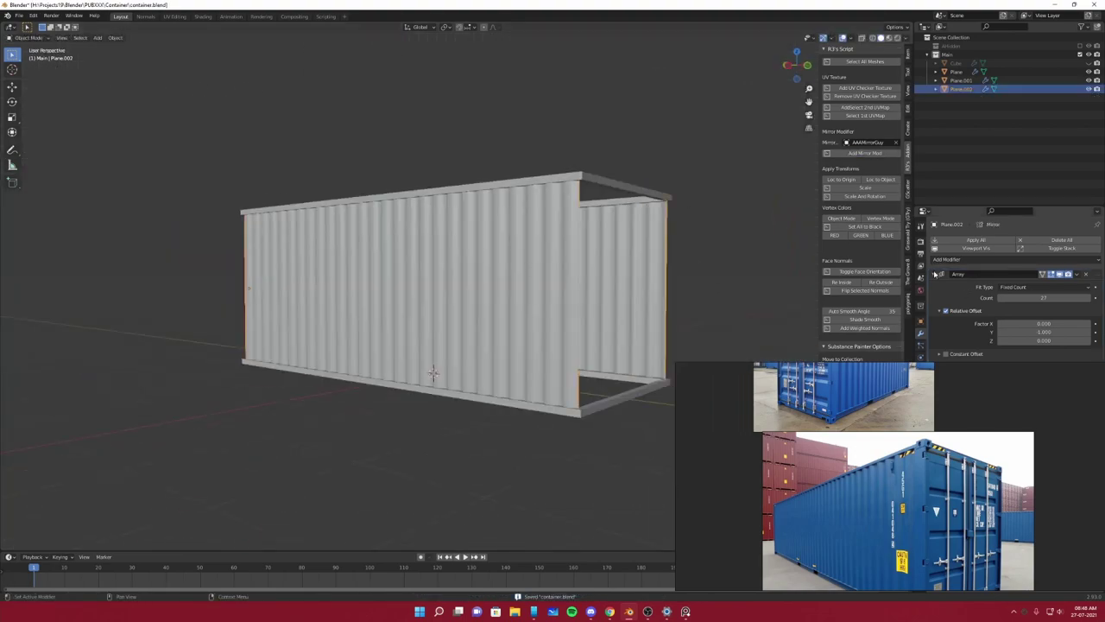
pyautogui.click(935, 273)
pyautogui.scroll(5, 515, 229)
pyautogui.moveTo(516, 230); pyautogui.dragTo(511, 156, button='middle')
pyautogui.scroll(-4, 511, 122)
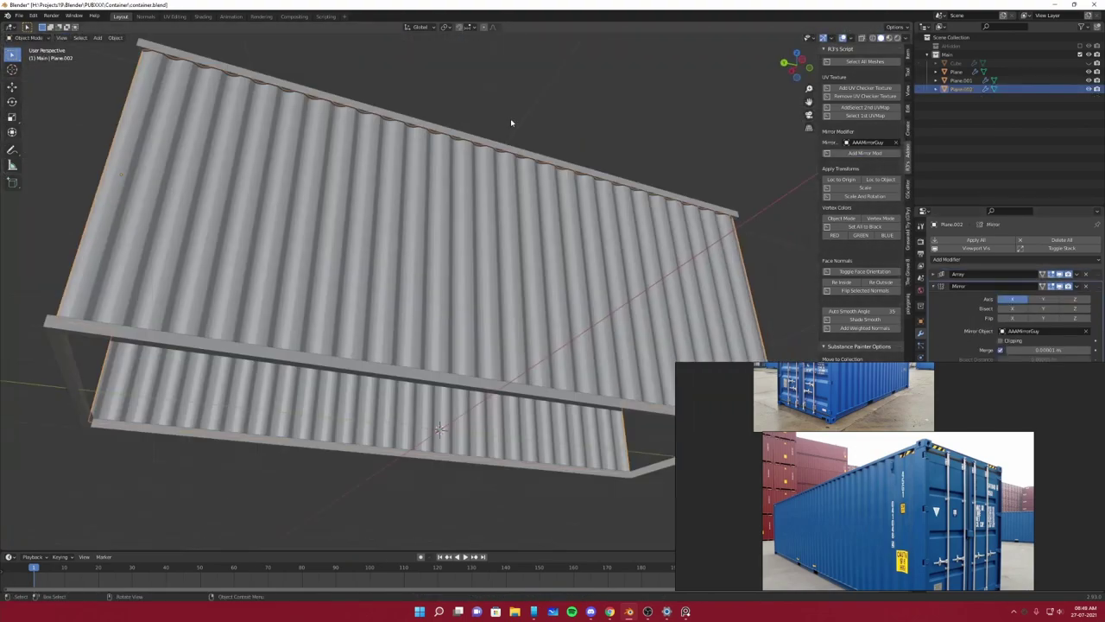
pyautogui.scroll(-4, 510, 123)
pyautogui.press('KP_1')
pyautogui.hotkey('ctrl', 's')
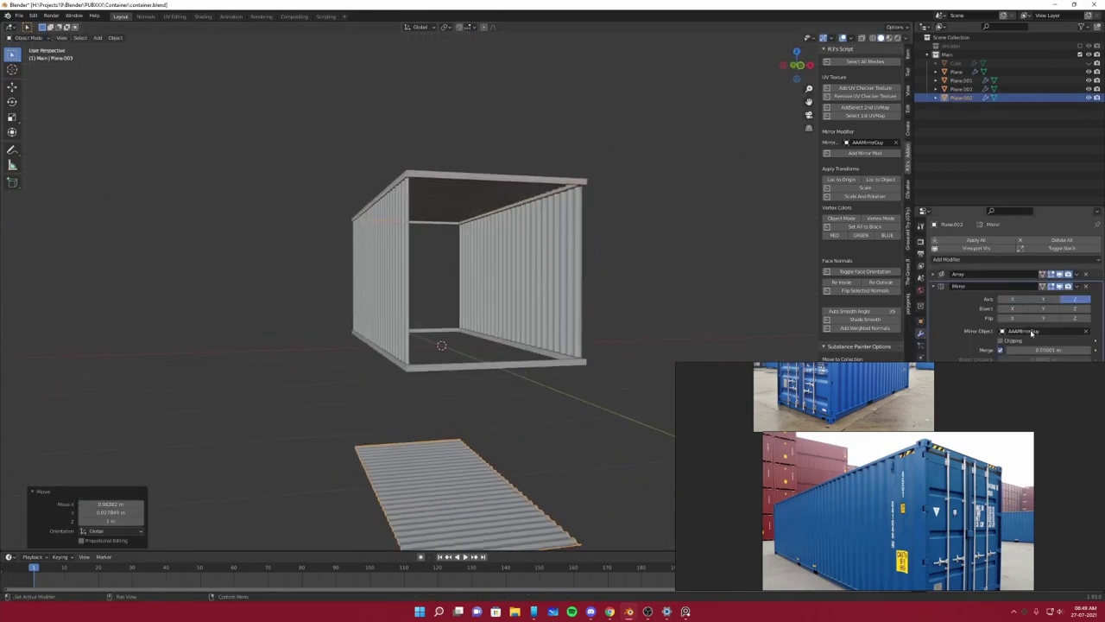
# Inspect the side wall and roof, then select the corrugated floor piece and save.
pyautogui.click(625, 291)
pyautogui.moveTo(624, 291)
pyautogui.mouseDown(button='middle')
pyautogui.moveTo(605, 245)
pyautogui.moveTo(853, 193)
pyautogui.mouseUp(button='middle')
pyautogui.hotkey('alt', 'a')
pyautogui.moveTo(585, 320)
pyautogui.mouseDown(button='middle')
pyautogui.moveTo(531, 268)
pyautogui.moveTo(581, 150)
pyautogui.mouseUp(button='middle')
pyautogui.hotkey('ctrl', 's')
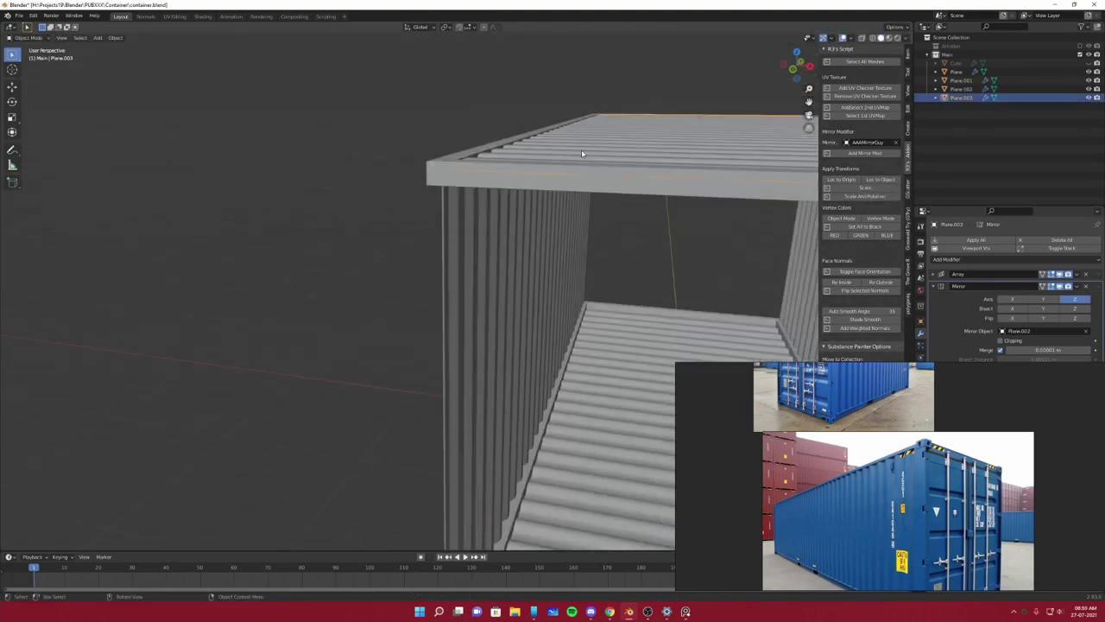
pyautogui.scroll(-5, 591, 192)
pyautogui.scroll(8, 419, 253)
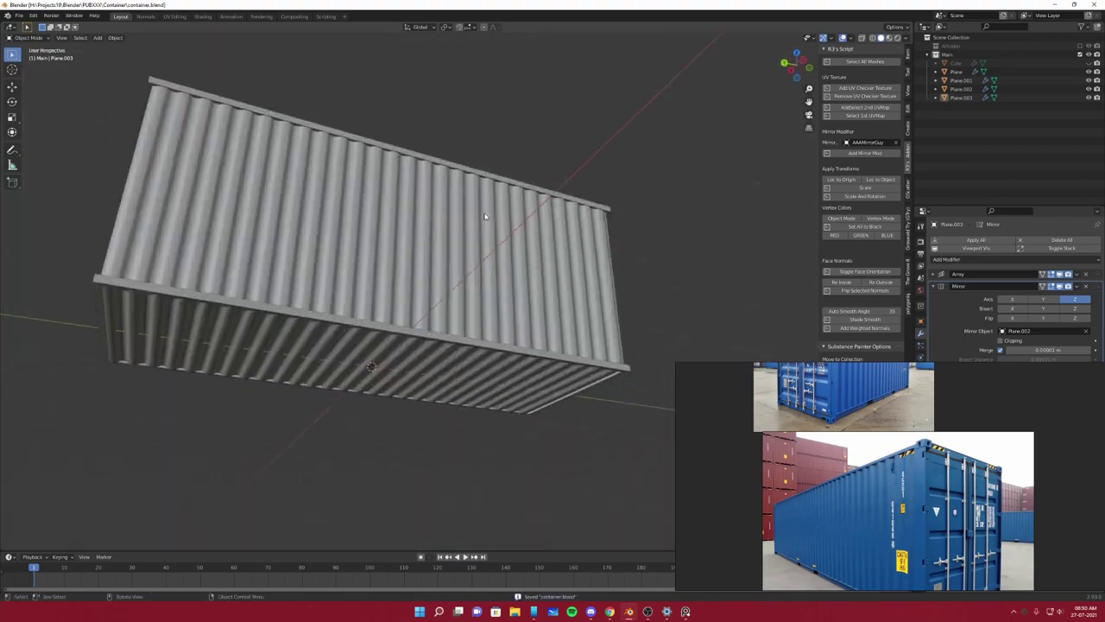
pyautogui.moveTo(419, 253)
pyautogui.mouseDown(button='middle')
pyautogui.moveTo(472, 214)
pyautogui.moveTo(425, 291)
pyautogui.moveTo(641, 265)
pyautogui.moveTo(499, 301)
pyautogui.moveTo(461, 332)
pyautogui.moveTo(501, 319)
pyautogui.mouseUp(button='middle')
pyautogui.click(472, 214)
pyautogui.hotkey('alt', 'a')
pyautogui.hotkey('ctrl', 's')
# Select the side wall's bottom edge and move it vertically along Z.
pyautogui.scroll(2, 501, 320)
pyautogui.scroll(-3, 483, 281)
pyautogui.scroll(8, 535, 195)
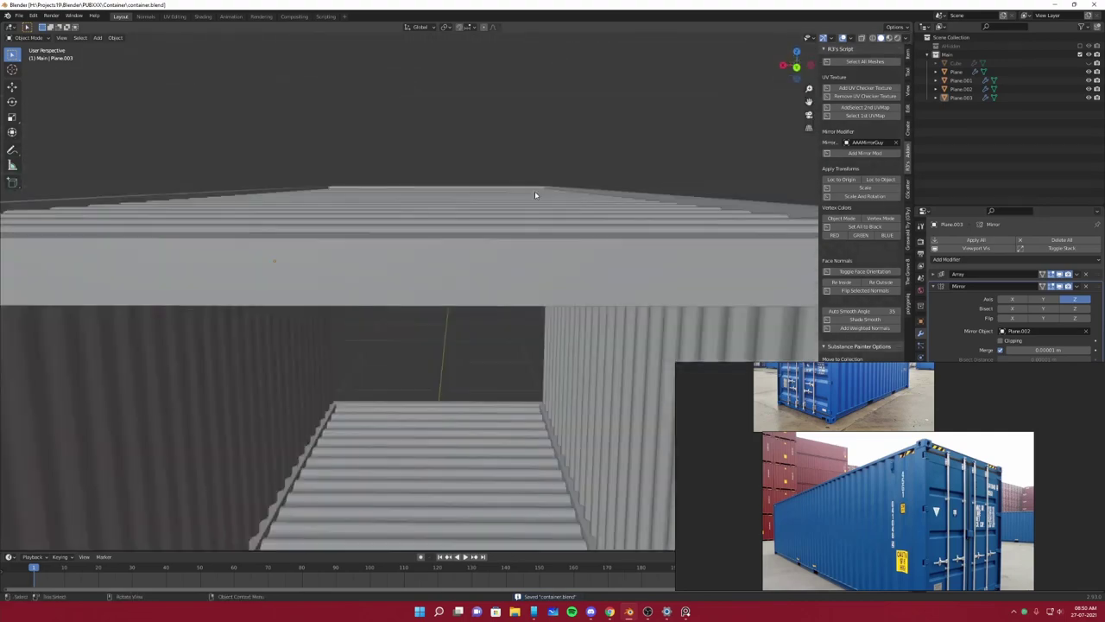
pyautogui.scroll(-5, 534, 196)
pyautogui.moveTo(535, 196); pyautogui.dragTo(364, 398, button='middle')
pyautogui.scroll(5, 363, 397)
pyautogui.click(536, 272)
pyautogui.press('g')
pyautogui.press('z')
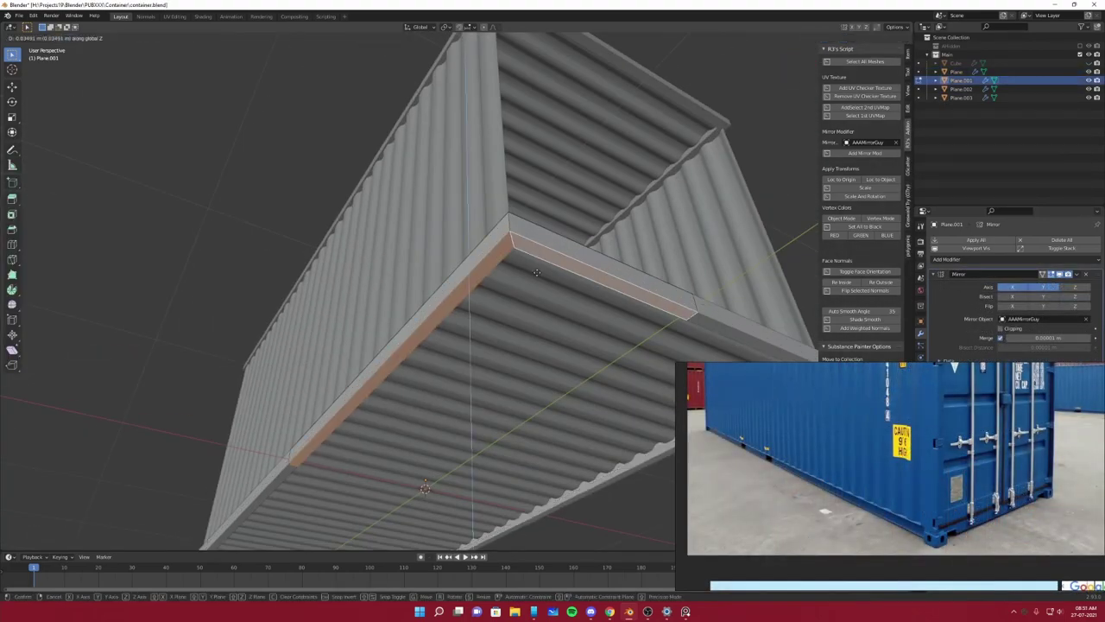
pyautogui.click(536, 273)
# Slide the edge along the wall, scale the base strip and save.
pyautogui.moveTo(536, 272)
pyautogui.mouseDown(button='middle')
pyautogui.moveTo(440, 324)
pyautogui.moveTo(567, 368)
pyautogui.mouseUp(button='middle')
pyautogui.press('Tab')
pyautogui.click(482, 342)
pyautogui.hotkey('ctrl', 's')
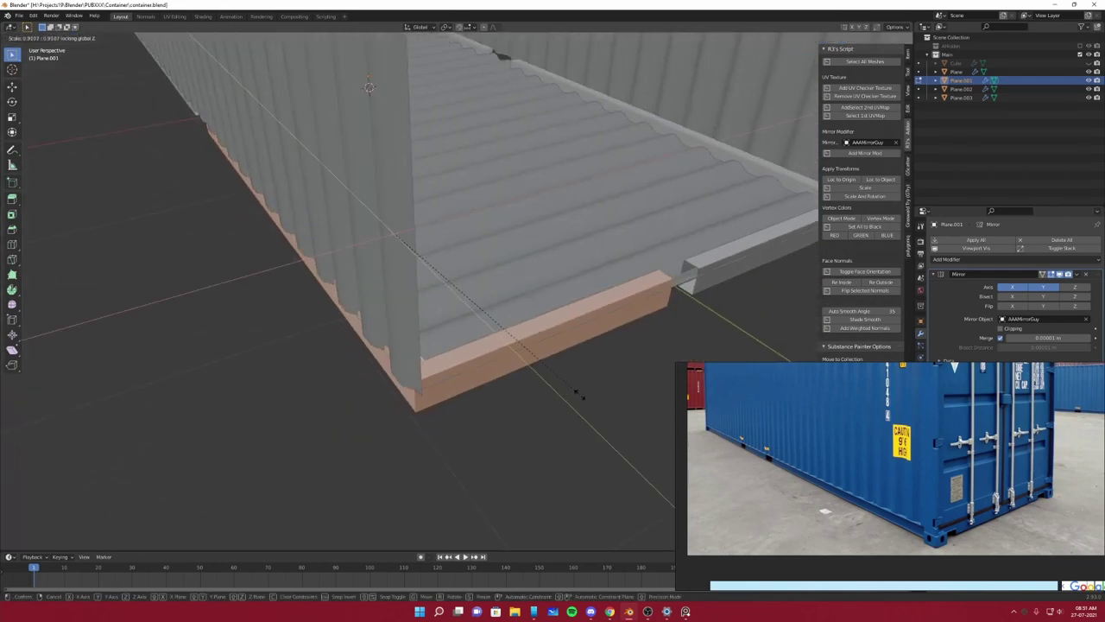
pyautogui.click(576, 394)
pyautogui.press('KP_7')
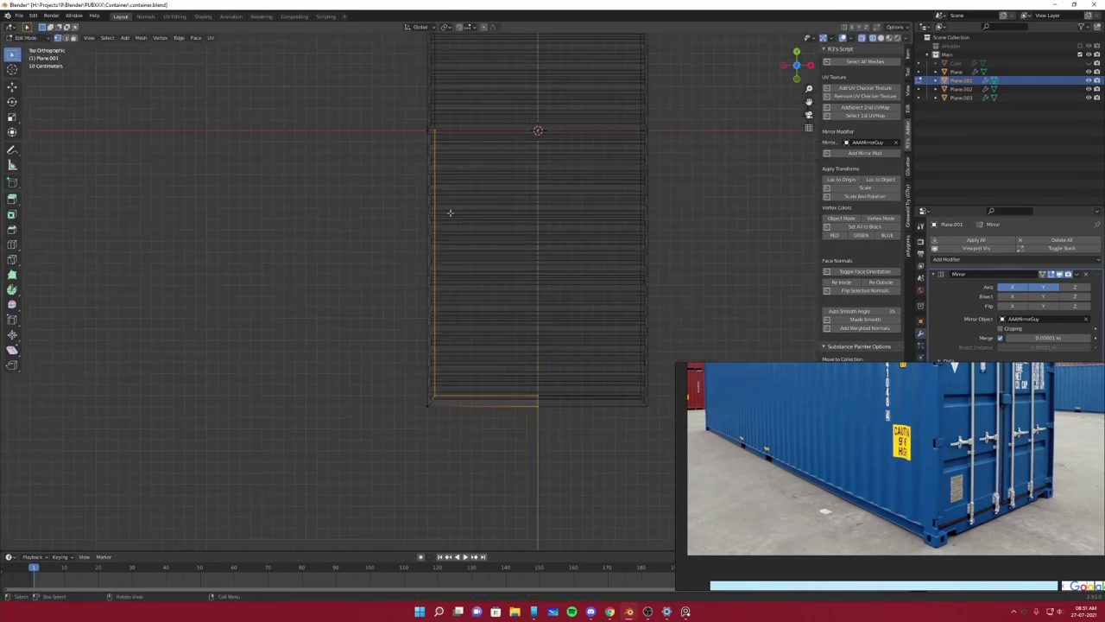
pyautogui.moveTo(484, 264)
pyautogui.mouseDown(button='middle')
pyautogui.moveTo(434, 309)
pyautogui.moveTo(446, 330)
pyautogui.moveTo(518, 346)
pyautogui.moveTo(475, 371)
pyautogui.moveTo(404, 358)
pyautogui.mouseUp(button='middle')
pyautogui.hotkey('ctrl', 's')
# Add a horizontal edge loop along the base rail.
pyautogui.click(403, 359)
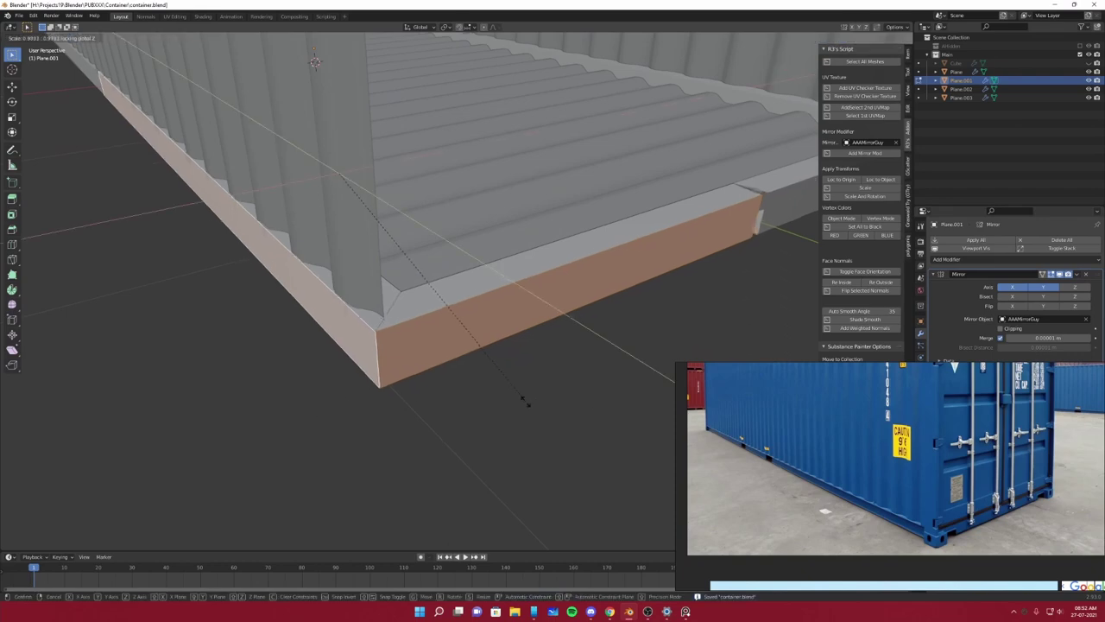
pyautogui.moveTo(753, 208); pyautogui.dragTo(383, 291, button='middle')
pyautogui.hotkey('ctrl', 'r')
pyautogui.click(382, 291)
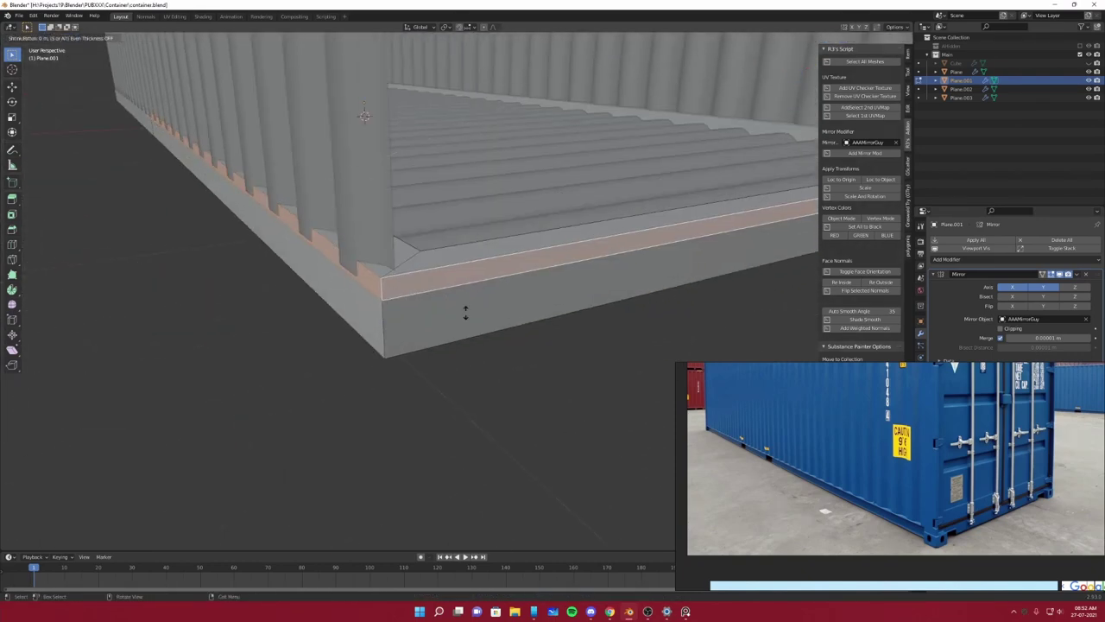
pyautogui.click(466, 313)
pyautogui.moveTo(465, 314)
pyautogui.mouseDown(button='middle')
pyautogui.moveTo(434, 233)
pyautogui.moveTo(482, 264)
pyautogui.moveTo(447, 377)
pyautogui.moveTo(461, 340)
pyautogui.moveTo(317, 303)
pyautogui.moveTo(506, 395)
pyautogui.moveTo(370, 325)
pyautogui.moveTo(377, 276)
pyautogui.moveTo(416, 312)
pyautogui.moveTo(298, 252)
pyautogui.moveTo(209, 293)
pyautogui.moveTo(291, 307)
pyautogui.mouseUp(button='middle')
# Push the corner geometry about 0.019 m along Y, then save in Object Mode.
pyautogui.press('g')
pyautogui.press('y')
pyautogui.click(458, 250)
pyautogui.press('g')
pyautogui.press('y')
pyautogui.click(482, 264)
pyautogui.press('Tab')
pyautogui.hotkey('ctrl', 's')
# Re-enter Edit Mode on the side wall and extrude the selected region.
pyautogui.press('Tab')
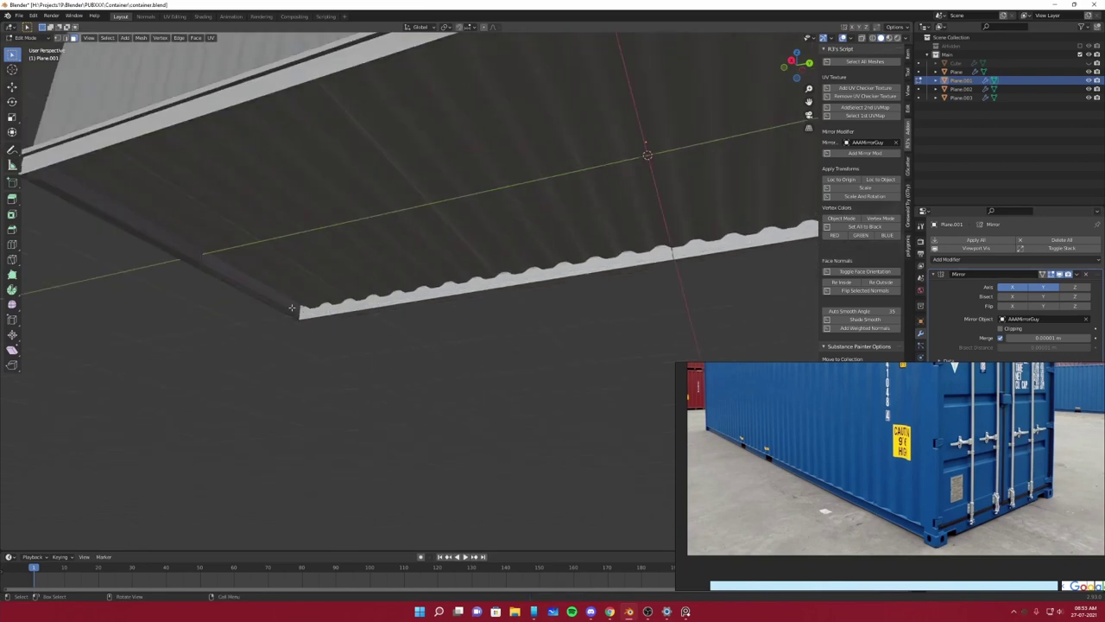
pyautogui.press('e')
pyautogui.click(329, 287)
# Cancel the extrusion move, merge the duplicated vertices by distance, and save.
pyautogui.rightClick(356, 284)
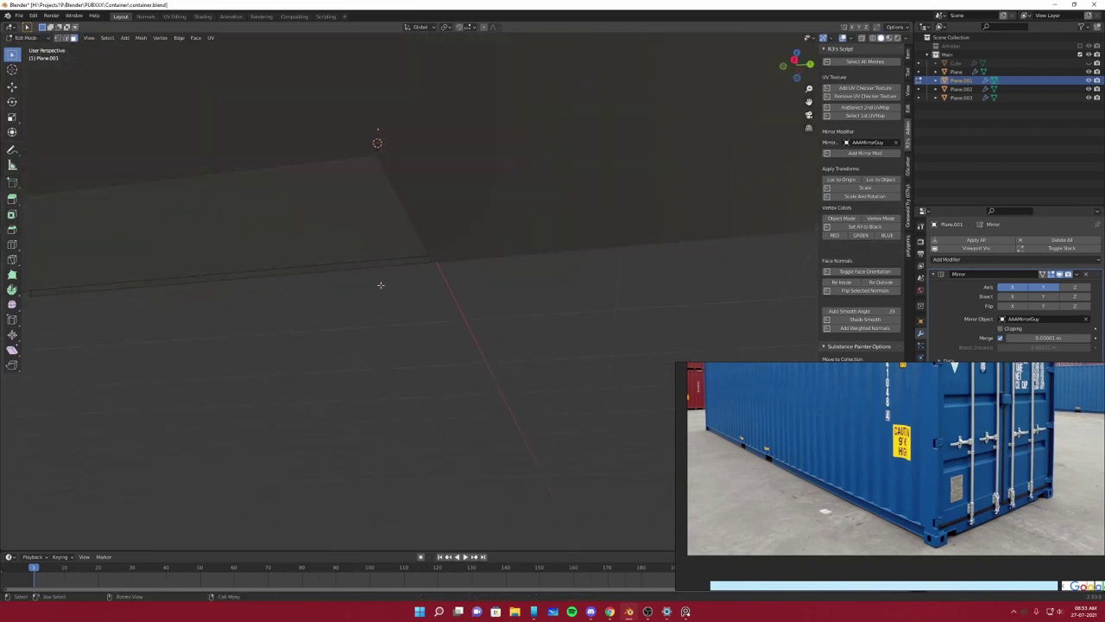
pyautogui.press('m')
pyautogui.click(380, 284)
pyautogui.press('Tab')
pyautogui.moveTo(130, 478)
pyautogui.mouseDown(button='middle')
pyautogui.moveTo(471, 242)
pyautogui.moveTo(391, 228)
pyautogui.mouseUp(button='middle')
pyautogui.hotkey('ctrl', 's')
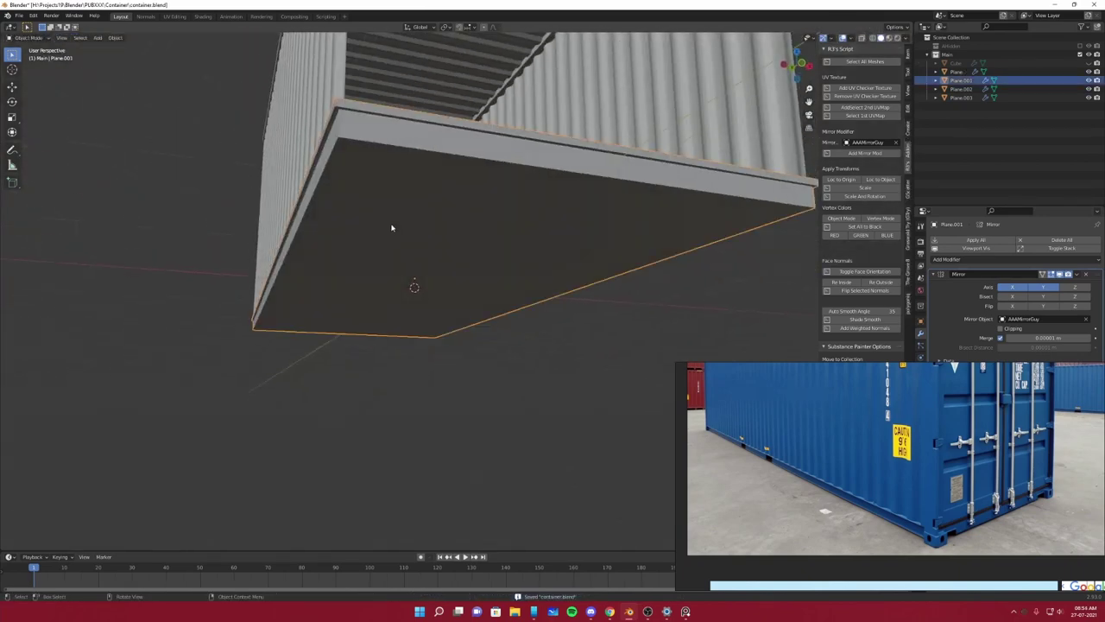
# Delete the unneeded faces from the isolated side wall and save the file.
pyautogui.press('/')
pyautogui.press('Tab')
pyautogui.moveTo(415, 285)
pyautogui.mouseDown(button='middle')
pyautogui.moveTo(345, 328)
pyautogui.moveTo(476, 310)
pyautogui.mouseUp(button='middle')
pyautogui.press('x')
pyautogui.click(320, 346)
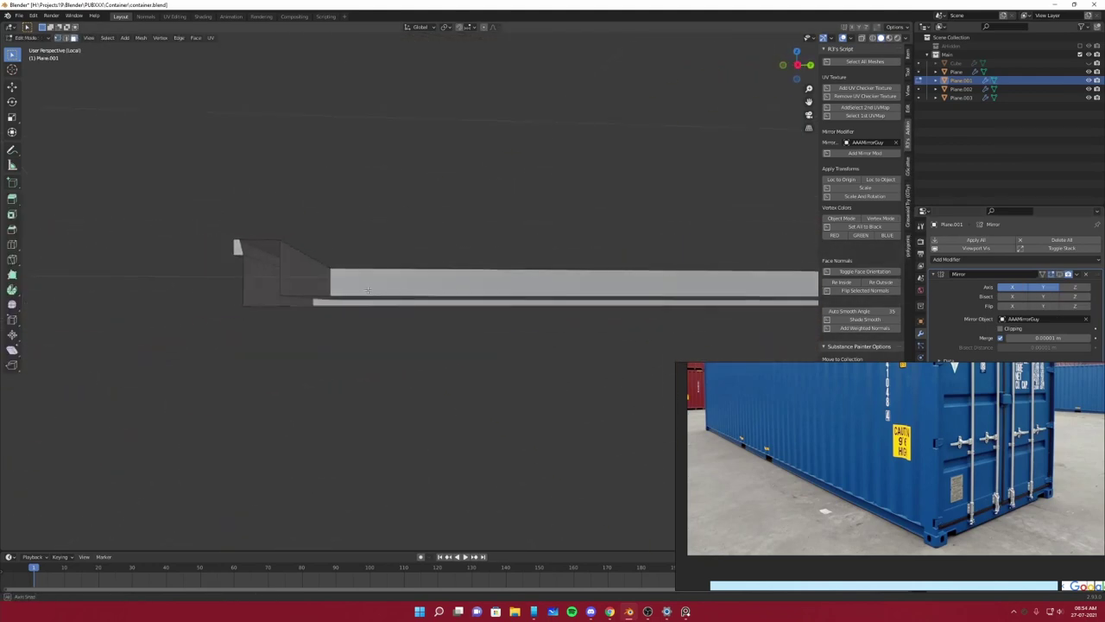
pyautogui.moveTo(367, 290); pyautogui.dragTo(464, 240, button='middle')
pyautogui.press('Tab')
pyautogui.press('/')
pyautogui.hotkey('ctrl', 's')
# Slide the selected bottom-rail edge 0.577 m along the rail and start cutting edges across it.
pyautogui.moveTo(424, 285)
pyautogui.mouseDown(button='middle')
pyautogui.moveTo(472, 395)
pyautogui.moveTo(497, 269)
pyautogui.mouseUp(button='middle')
pyautogui.press('Tab')
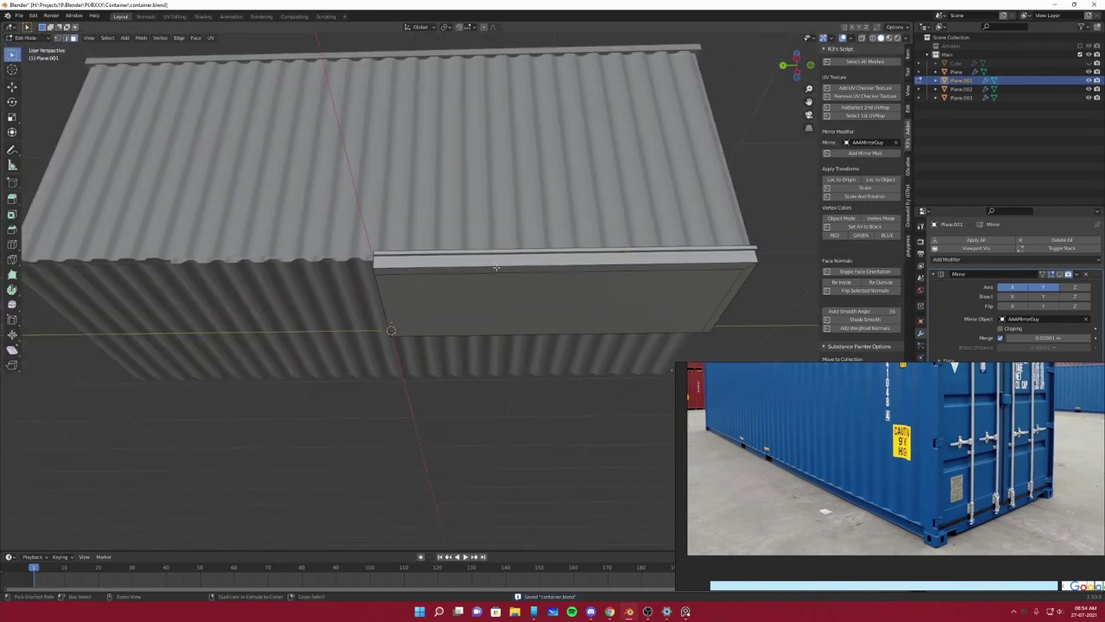
pyautogui.moveTo(496, 269); pyautogui.dragTo(494, 277)
pyautogui.moveTo(494, 276); pyautogui.dragTo(491, 285, button='middle')
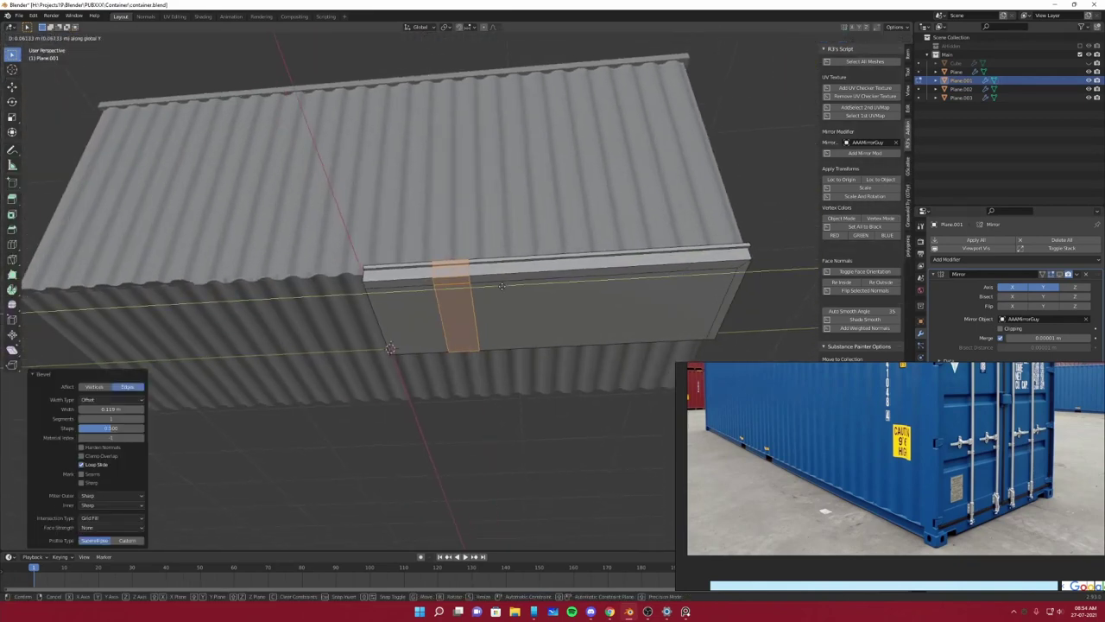
pyautogui.scroll(5, 518, 286)
pyautogui.press('i')
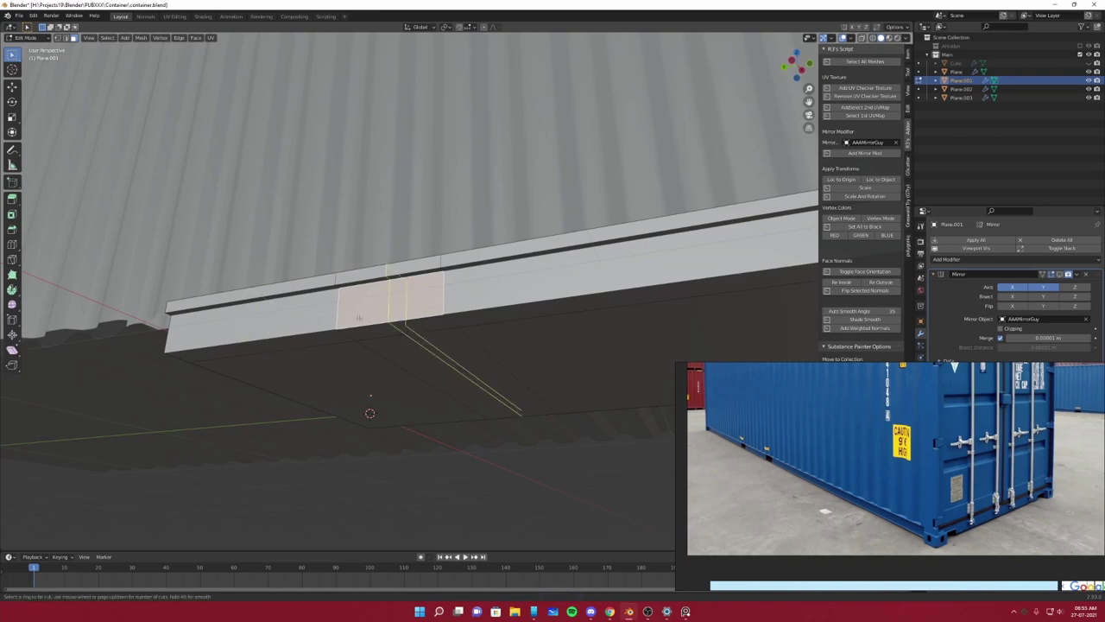
# Push the marked rail section inward to form the recessed pocket.
pyautogui.click(456, 348)
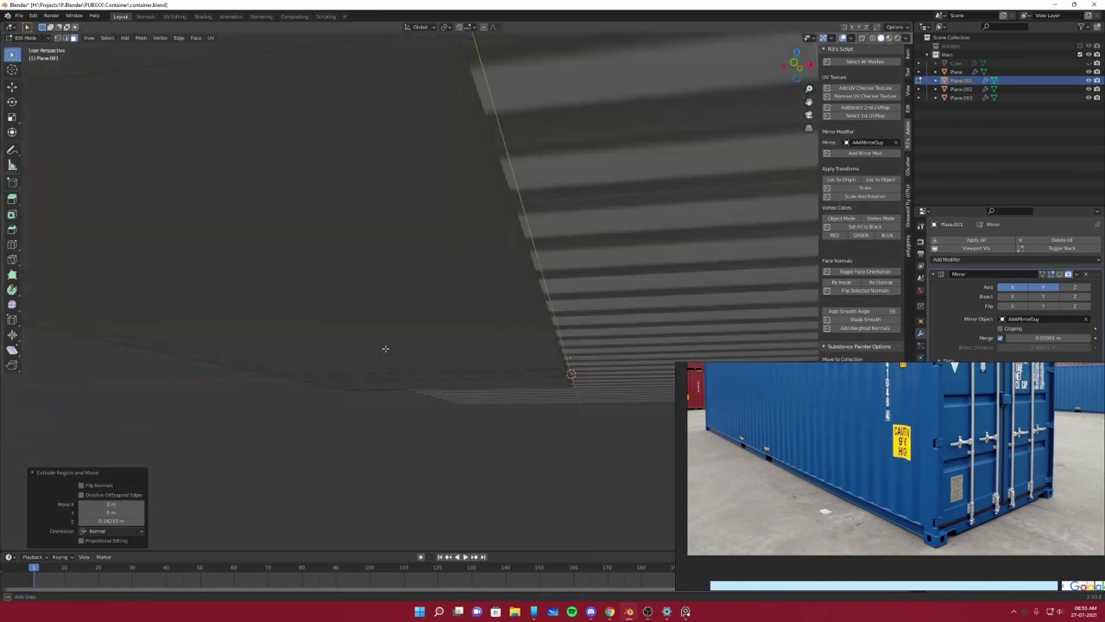
pyautogui.moveTo(456, 348)
pyautogui.mouseDown(button='middle')
pyautogui.moveTo(431, 368)
pyautogui.moveTo(476, 345)
pyautogui.mouseUp(button='middle')
pyautogui.scroll(3, 410, 364)
pyautogui.moveTo(410, 364); pyautogui.dragTo(466, 242, button='middle')
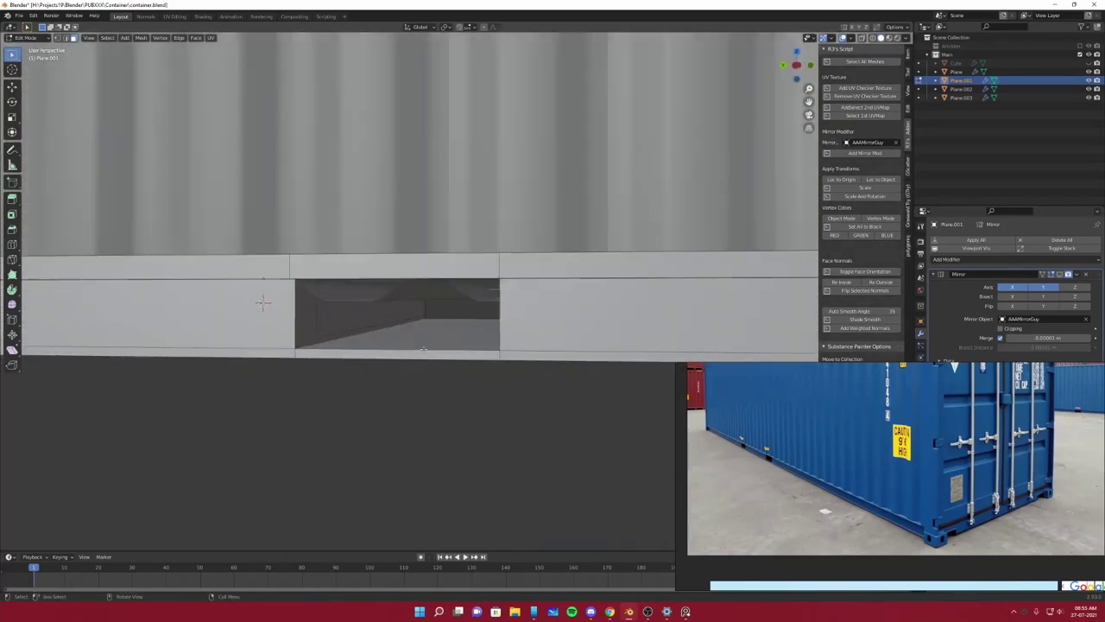
pyautogui.moveTo(458, 286)
pyautogui.mouseDown(button='middle')
pyautogui.moveTo(502, 367)
pyautogui.moveTo(515, 334)
pyautogui.moveTo(493, 304)
pyautogui.mouseUp(button='middle')
# Check the pocket on the isolated rail mesh in Edit Mode and save container.blend.
pyautogui.press('Tab')
pyautogui.press('KP_Divide')
pyautogui.press('Tab')
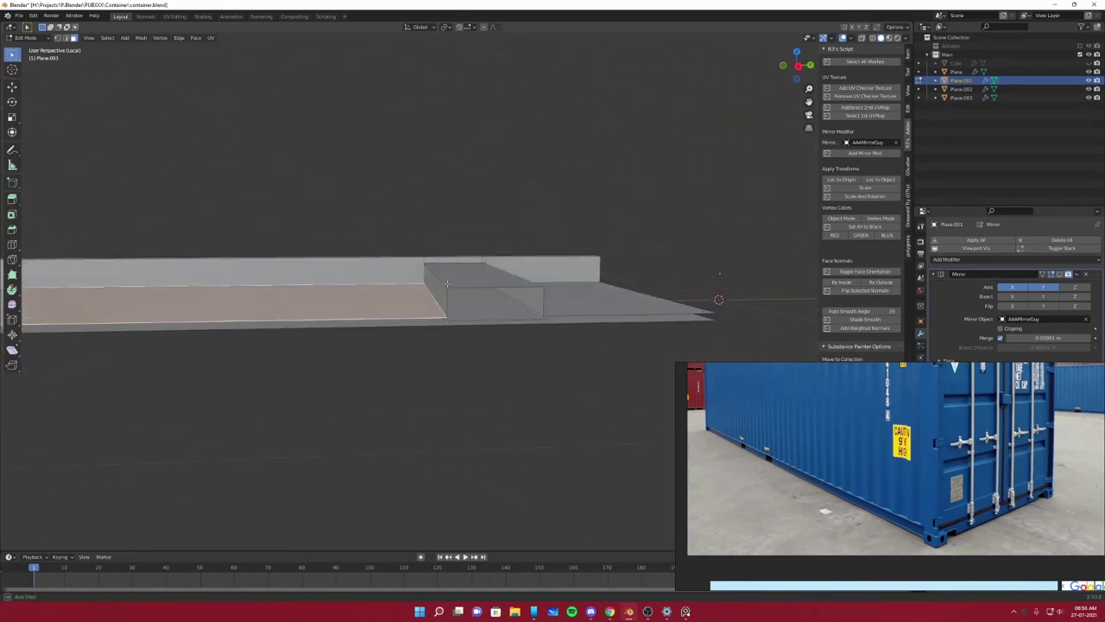
pyautogui.scroll(-5, 493, 304)
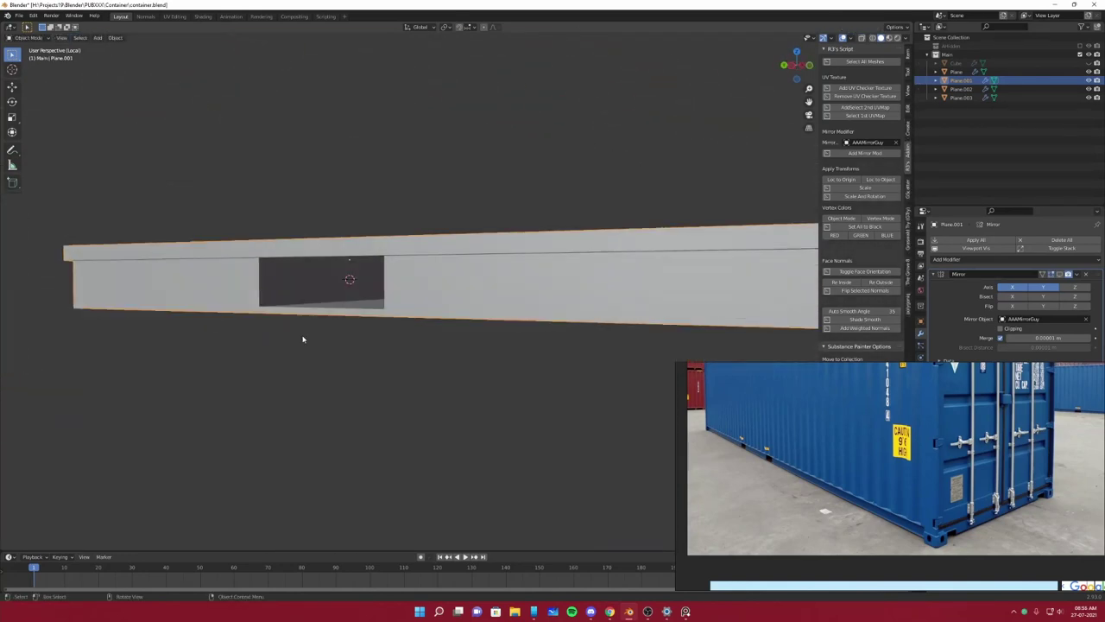
pyautogui.moveTo(424, 318); pyautogui.dragTo(373, 320, button='middle')
pyautogui.hotkey('ctrl', 's')
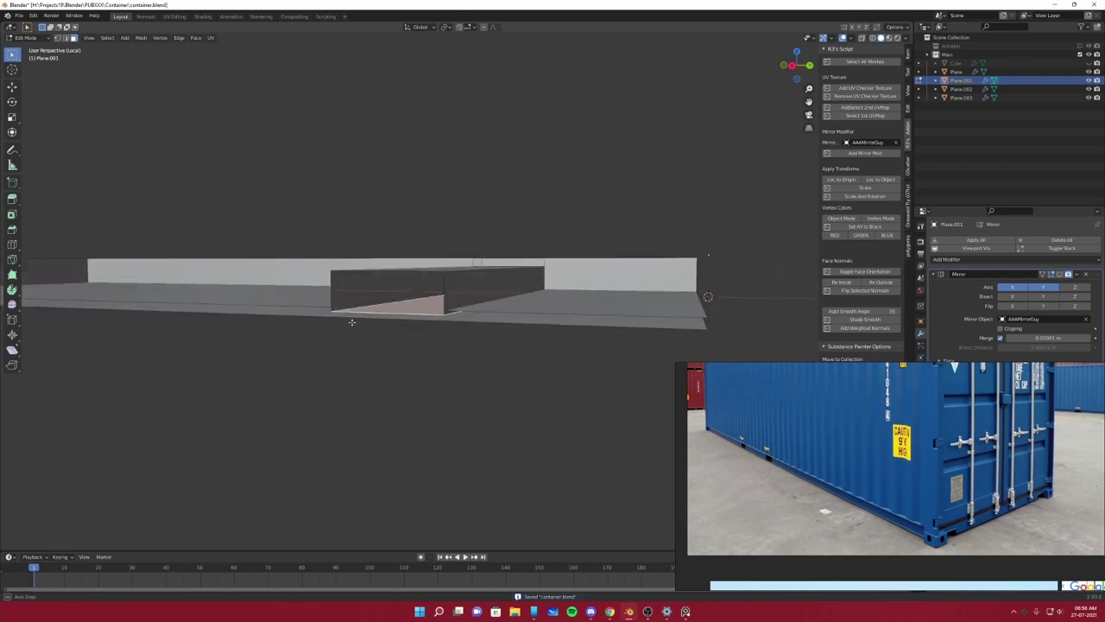
# Select the container floor piece Plane.003 and show its transform values in Object properties.
pyautogui.press('Tab')
pyautogui.press('KP_Divide')
pyautogui.moveTo(422, 362)
pyautogui.mouseDown(button='middle')
pyautogui.moveTo(446, 293)
pyautogui.moveTo(534, 142)
pyautogui.mouseUp(button='middle')
pyautogui.click(534, 142)
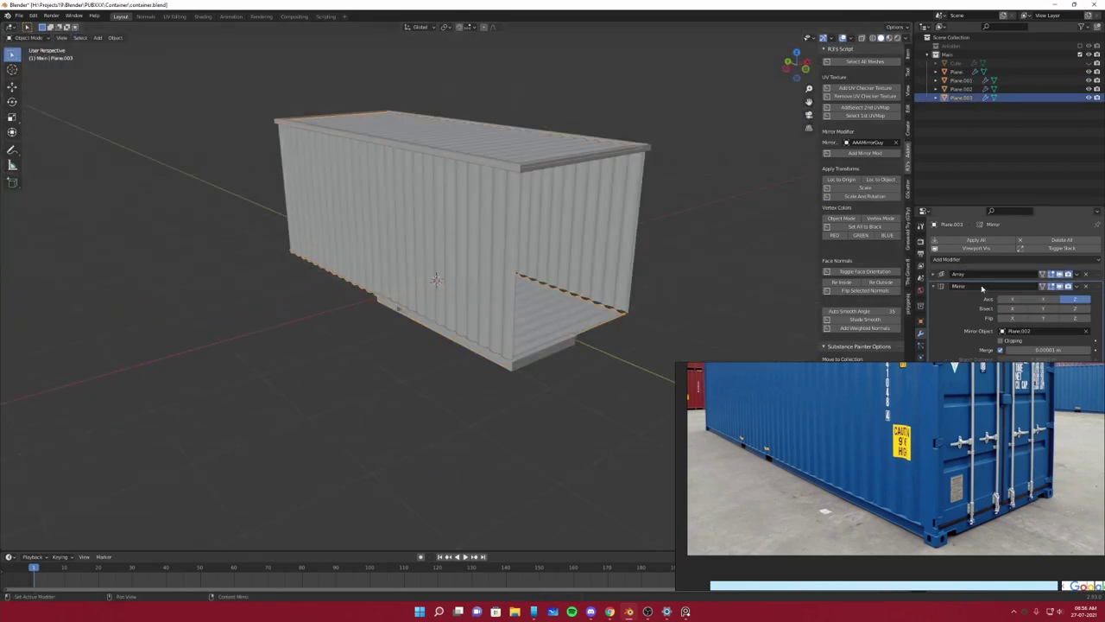
pyautogui.moveTo(777, 276); pyautogui.dragTo(538, 251, button='middle')
pyautogui.click(115, 37)
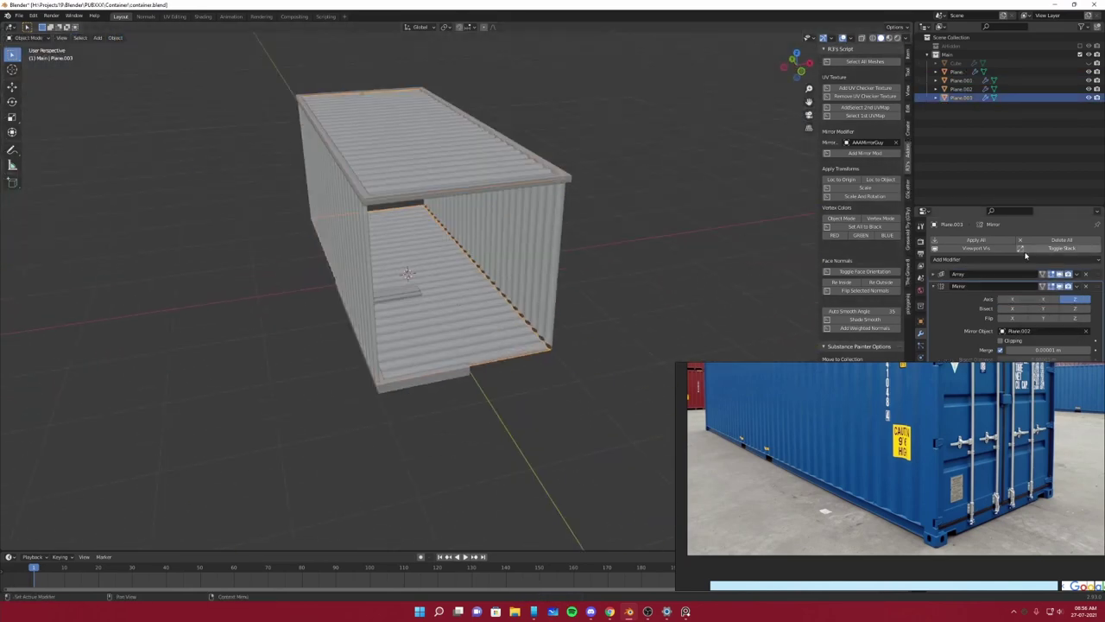
pyautogui.click(920, 321)
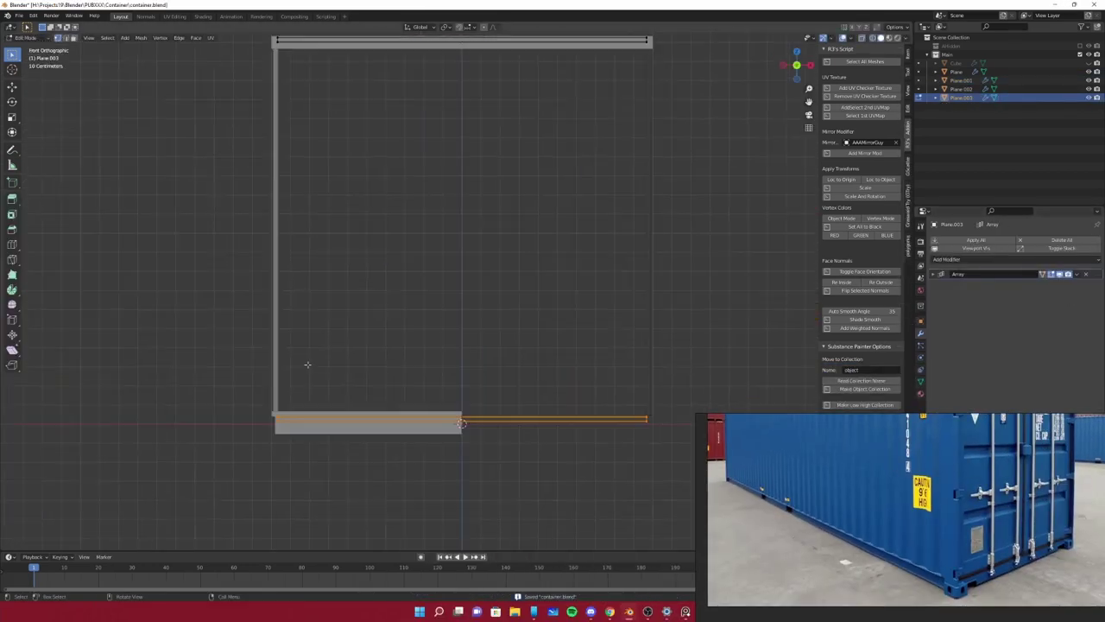
# Move the selected bottom-rail edge vertically to seat the pockets, then save.
pyautogui.moveTo(375, 386); pyautogui.dragTo(518, 328, button='middle')
pyautogui.press('g')
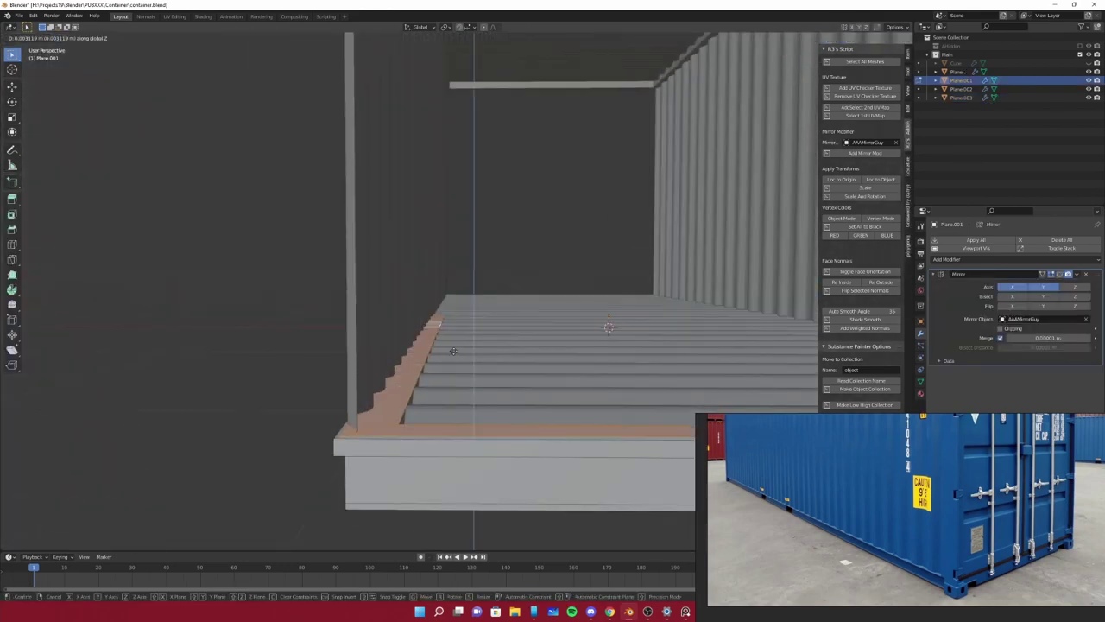
pyautogui.moveTo(413, 407)
pyautogui.mouseDown(button='middle')
pyautogui.moveTo(396, 248)
pyautogui.moveTo(476, 268)
pyautogui.moveTo(581, 323)
pyautogui.mouseUp(button='middle')
pyautogui.scroll(5, 396, 248)
pyautogui.press('Tab')
pyautogui.hotkey('ctrl', 's')
# Scale the side wall's bottom-rail geometry so the two pockets fit, then save.
pyautogui.moveTo(476, 228); pyautogui.dragTo(506, 362, button='middle')
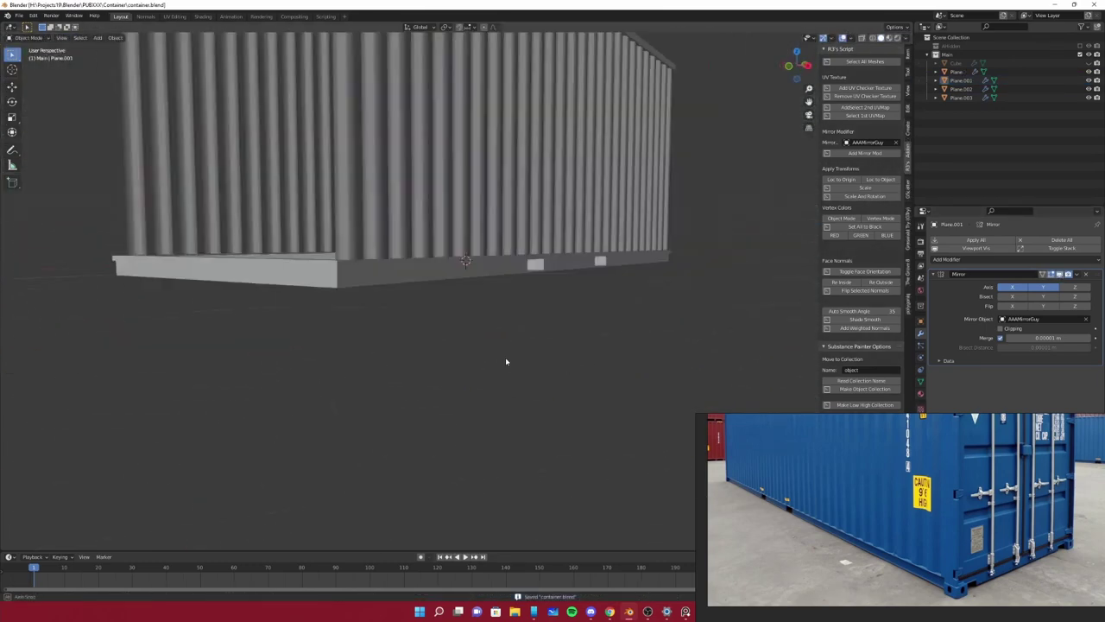
pyautogui.scroll(4, 506, 362)
pyautogui.press('Tab')
pyautogui.moveTo(383, 205)
pyautogui.mouseDown(button='middle')
pyautogui.moveTo(346, 210)
pyautogui.moveTo(725, 308)
pyautogui.mouseUp(button='middle')
pyautogui.press('s')
pyautogui.press('KP_Divide')
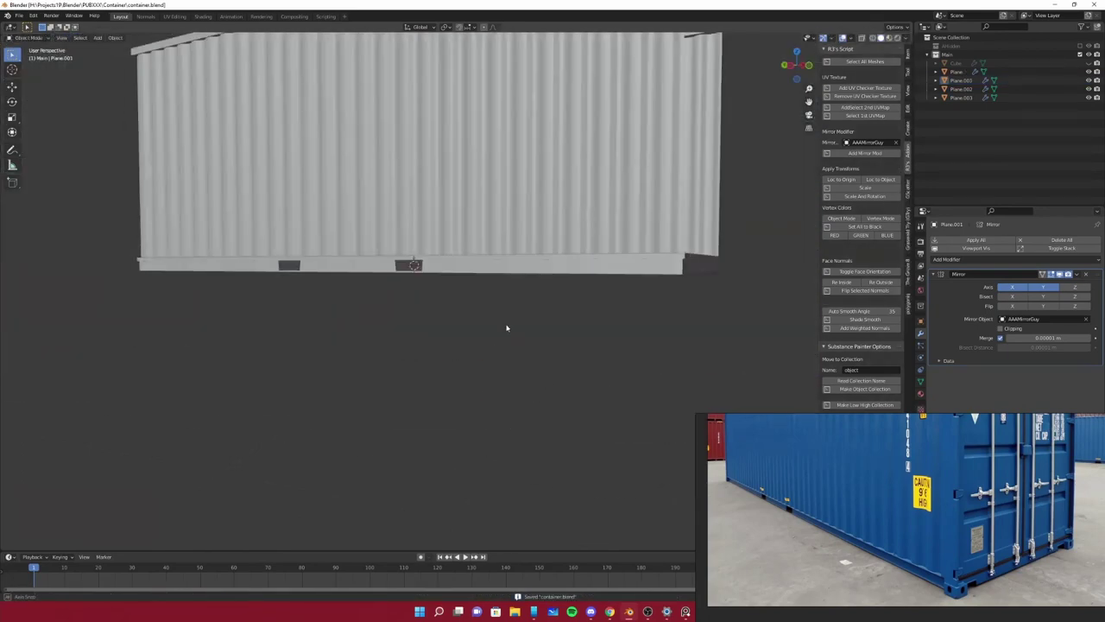
pyautogui.hotkey('ctrl', 's')
# Add a new cube beside the container end panel and switch to top orthographic view.
pyautogui.scroll(-3, 470, 332)
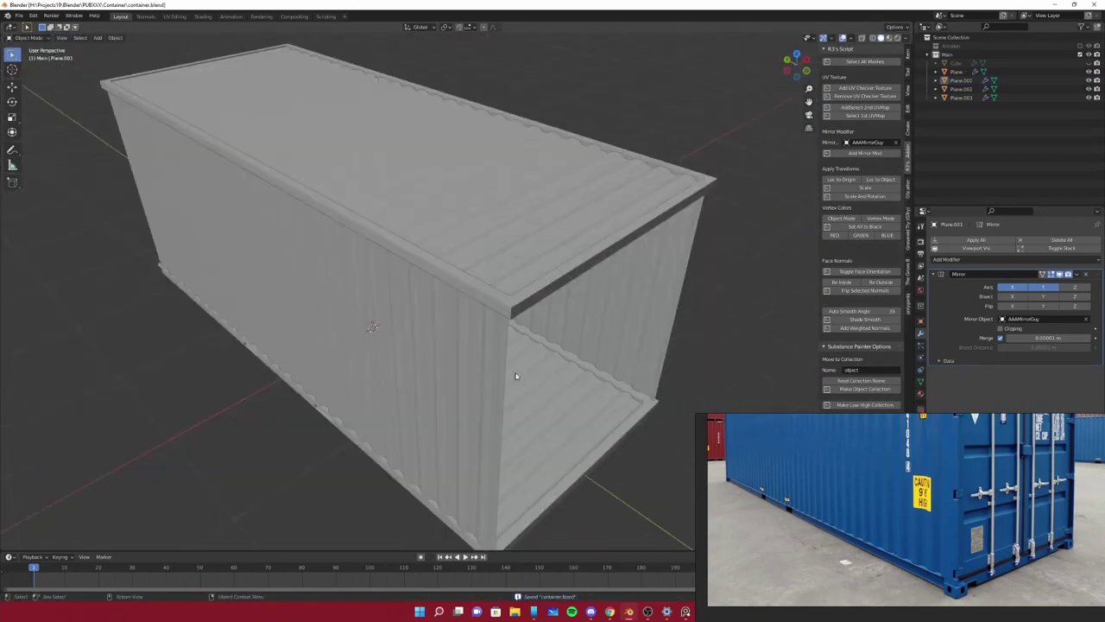
pyautogui.moveTo(478, 292); pyautogui.dragTo(371, 330, button='middle')
pyautogui.moveTo(423, 363)
pyautogui.mouseDown(button='middle')
pyautogui.moveTo(609, 341)
pyautogui.moveTo(528, 458)
pyautogui.moveTo(493, 424)
pyautogui.mouseUp(button='middle')
pyautogui.click(609, 341)
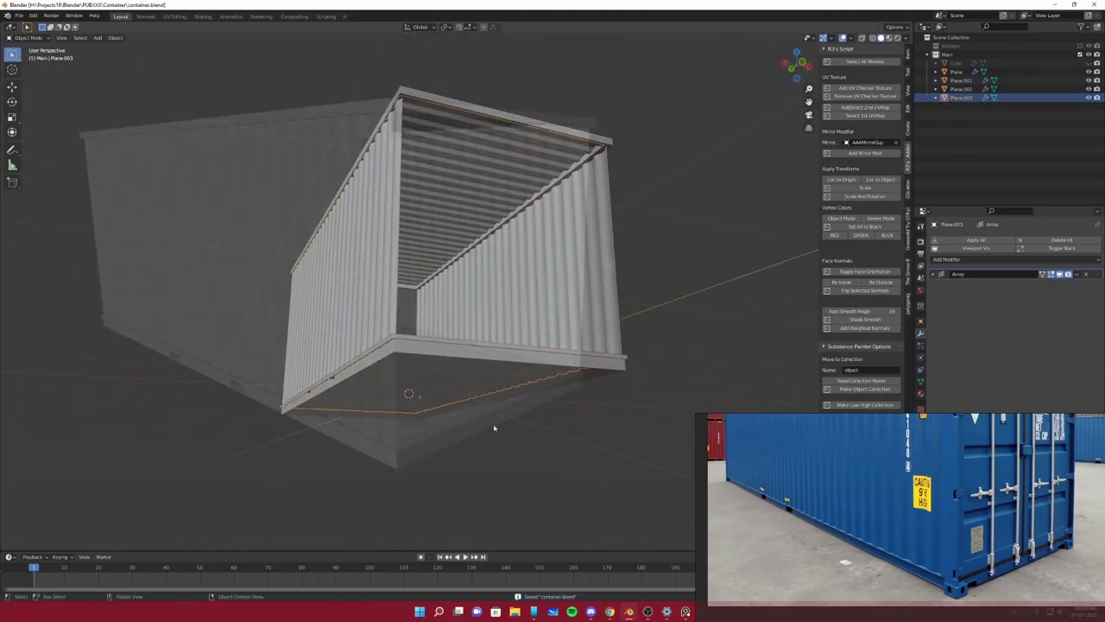
pyautogui.press('KP_1')
pyautogui.press('KP_7')
# Shrink the new cube to 0.128 and raise it along Z to the frame height.
pyautogui.press('g')
pyautogui.click(392, 422)
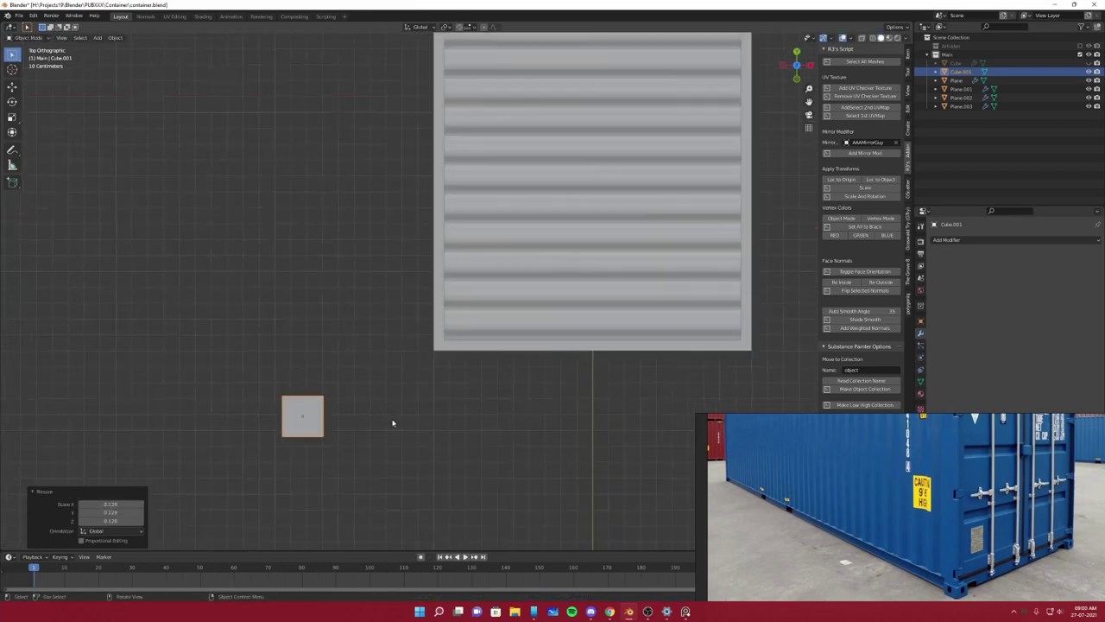
pyautogui.press('KP_1')
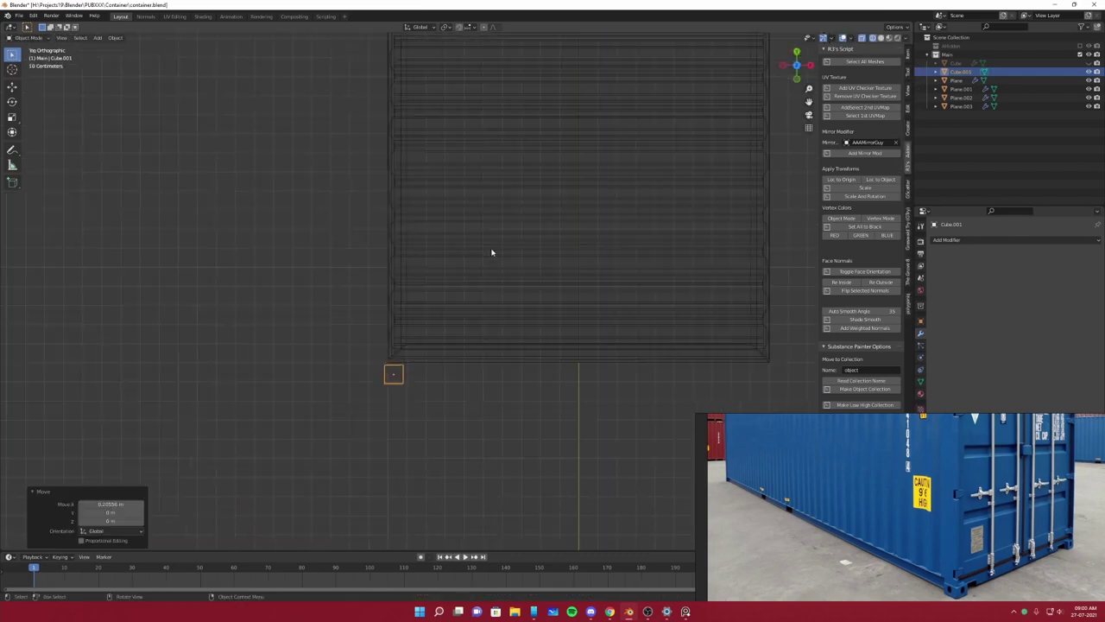
pyautogui.scroll(2, 491, 252)
pyautogui.moveTo(508, 317); pyautogui.dragTo(647, 291, button='middle')
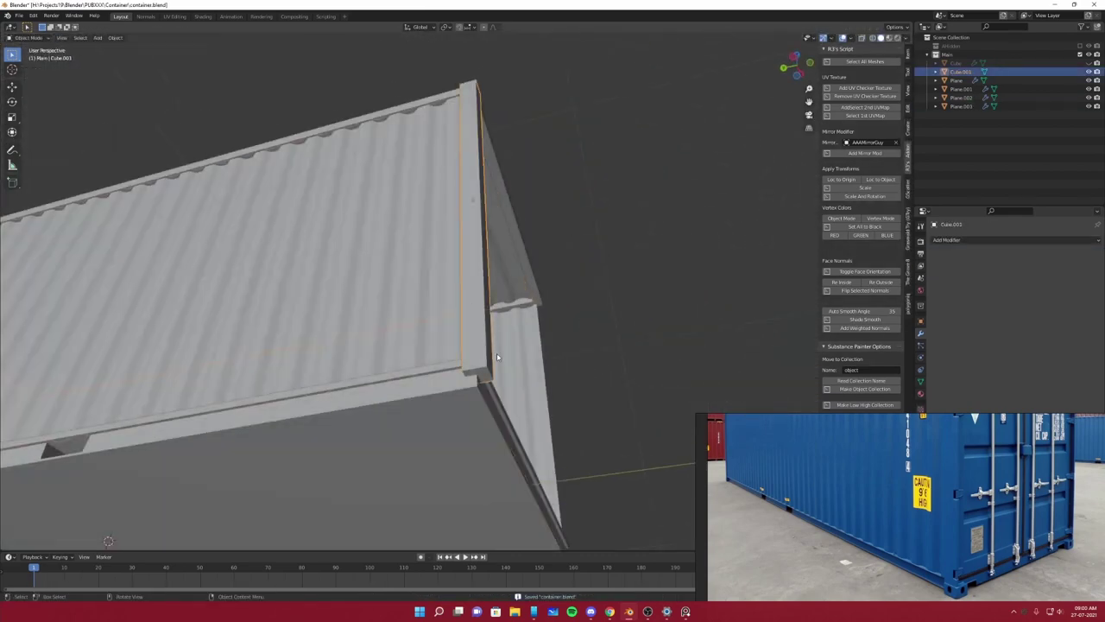
pyautogui.press('g')
pyautogui.press('z')
pyautogui.keyDown('alt'); pyautogui.moveTo(465, 348); pyautogui.dragTo(573, 384, button='middle'); pyautogui.keyUp('alt')
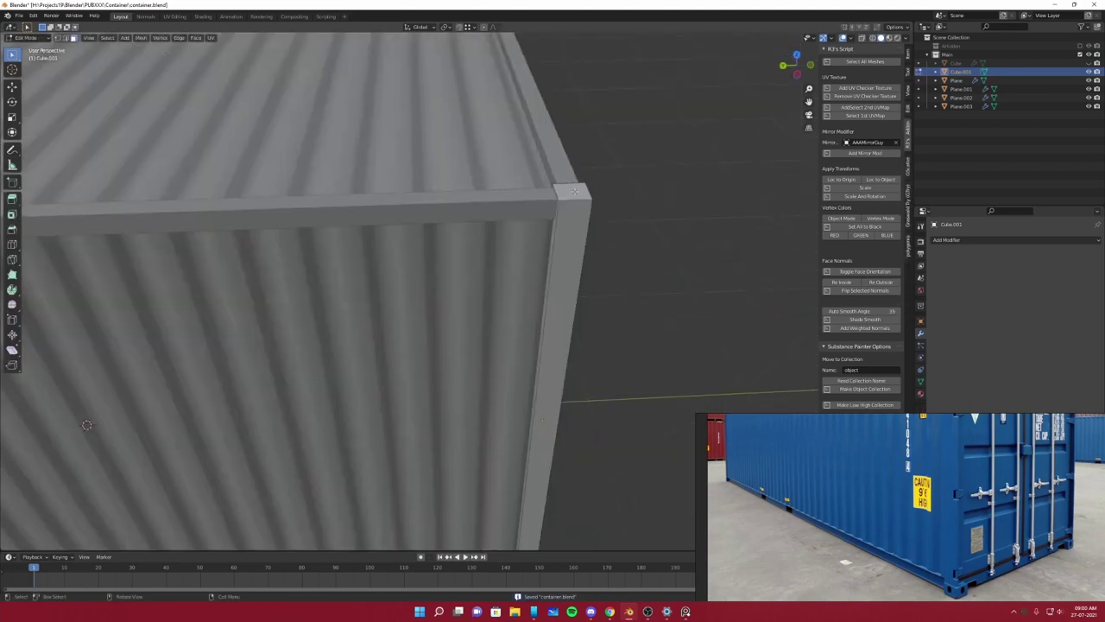
pyautogui.moveTo(512, 289)
pyautogui.mouseDown(button='middle')
pyautogui.moveTo(275, 308)
pyautogui.moveTo(380, 301)
pyautogui.mouseUp(button='middle')
pyautogui.press('Tab')
# Slide the corner post along X against the container walls and save.
pyautogui.scroll(4, 275, 308)
pyautogui.scroll(3, 380, 301)
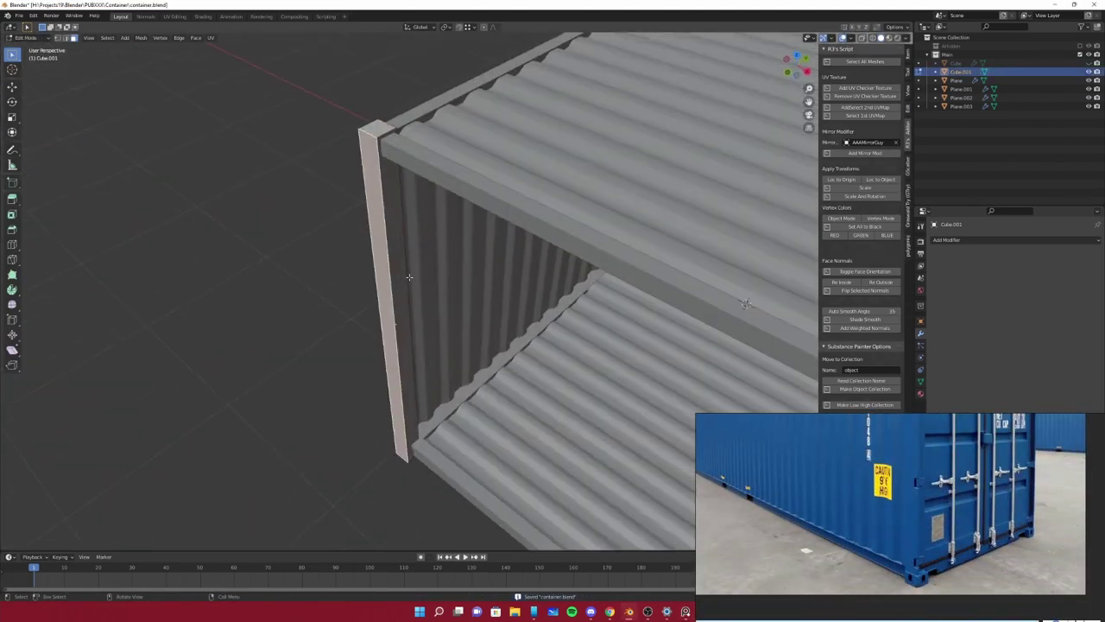
pyautogui.press('g')
pyautogui.press('x')
pyautogui.keyDown('alt'); pyautogui.moveTo(464, 317); pyautogui.dragTo(531, 306, button='middle'); pyautogui.keyUp('alt')
pyautogui.moveTo(553, 252)
pyautogui.keyDown('alt'); pyautogui.mouseDown(button='middle')
pyautogui.moveTo(276, 399)
pyautogui.moveTo(313, 363)
pyautogui.moveTo(501, 303)
pyautogui.moveTo(395, 385)
pyautogui.moveTo(496, 330)
pyautogui.moveTo(462, 331)
pyautogui.moveTo(558, 323)
pyautogui.moveTo(486, 427)
pyautogui.moveTo(482, 267)
pyautogui.moveTo(467, 331)
pyautogui.moveTo(765, 419)
pyautogui.mouseUp(button='middle'); pyautogui.keyUp('alt')
pyautogui.click(277, 397)
pyautogui.hotkey('ctrl', 's')
# Add a new plane at the container's end in front view for the door.
pyautogui.click(462, 331)
pyautogui.press('KP_1')
pyautogui.hotkey('shift', 'a')
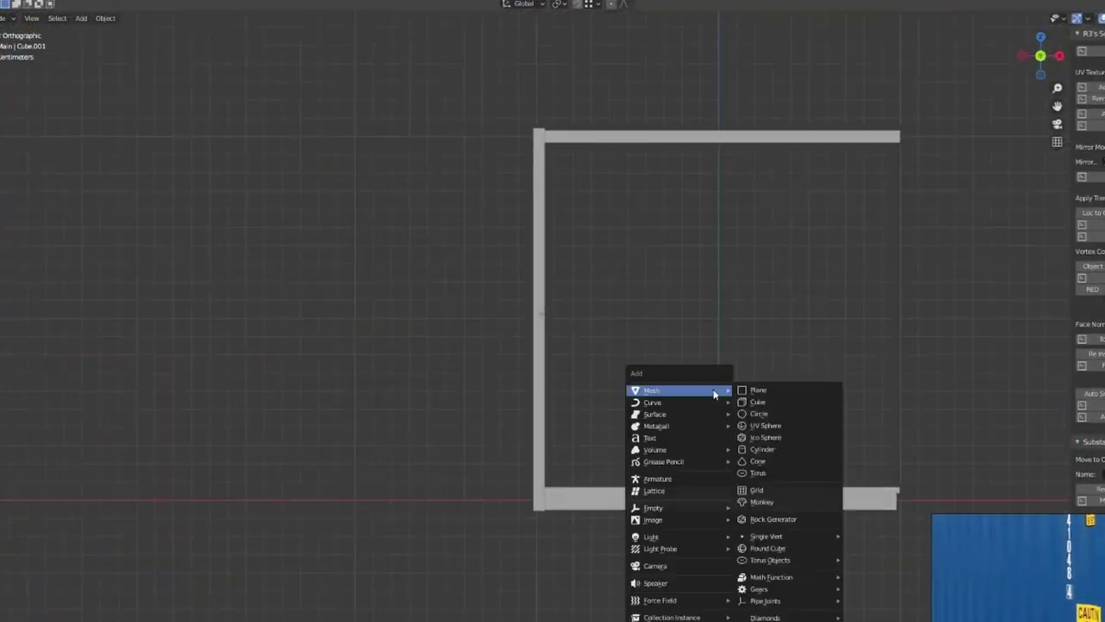
pyautogui.click(757, 390)
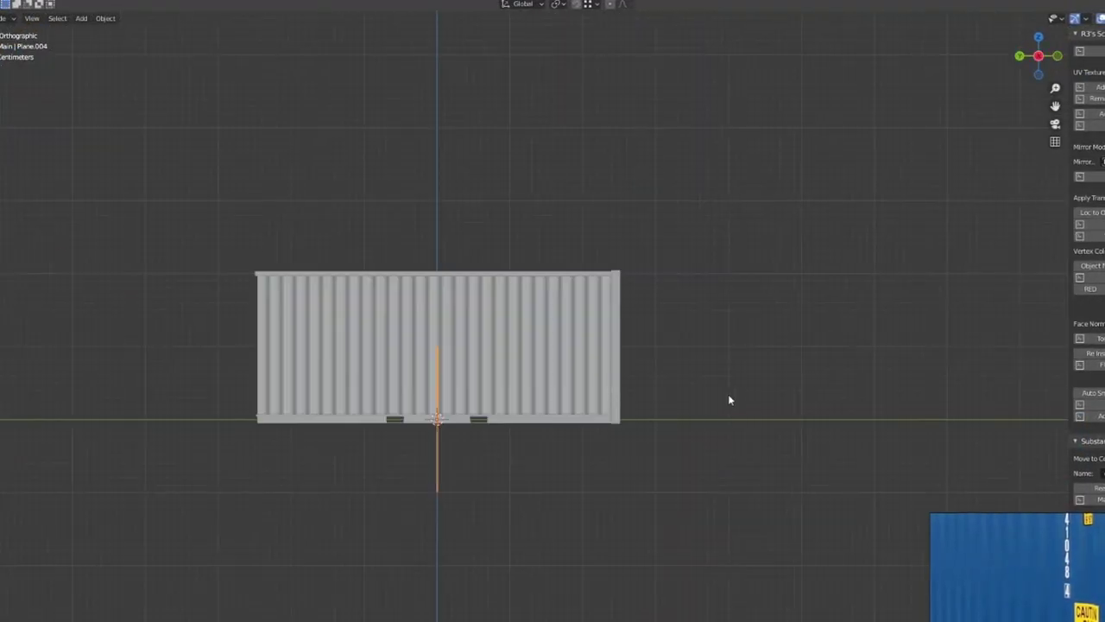
# Scale the new plane along X and rotate it about Z to fit the door opening.
pyautogui.press('s')
pyautogui.press('x')
pyautogui.click(874, 352)
pyautogui.scroll(-3, 461, 93)
pyautogui.press('r')
pyautogui.press('z')
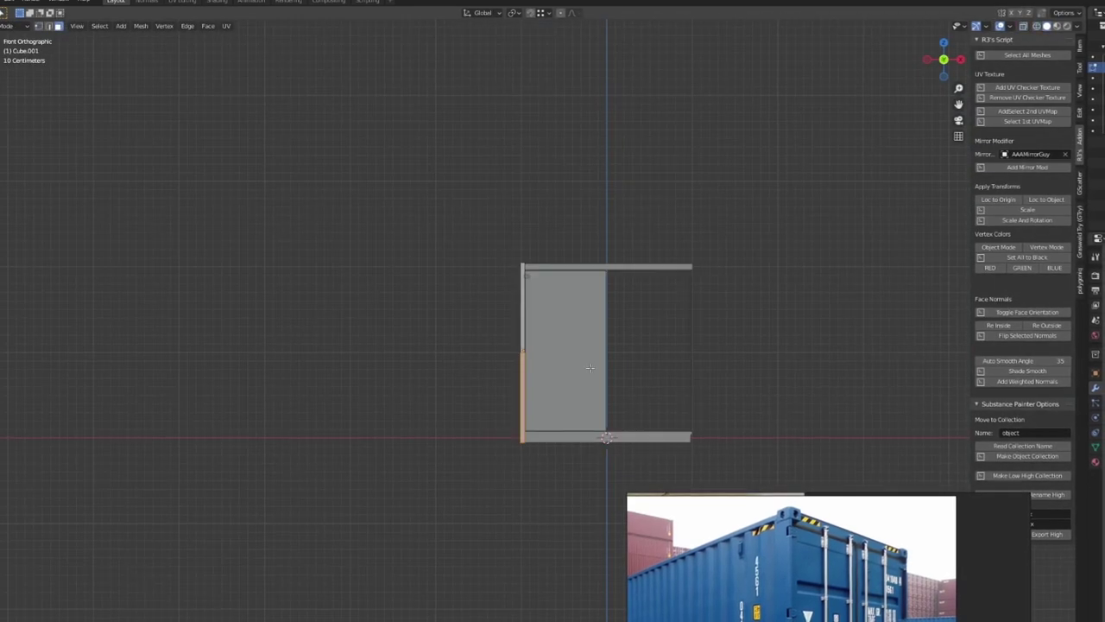
# Turn on X-ray and look into the container's open end.
pyautogui.scroll(5, 524, 379)
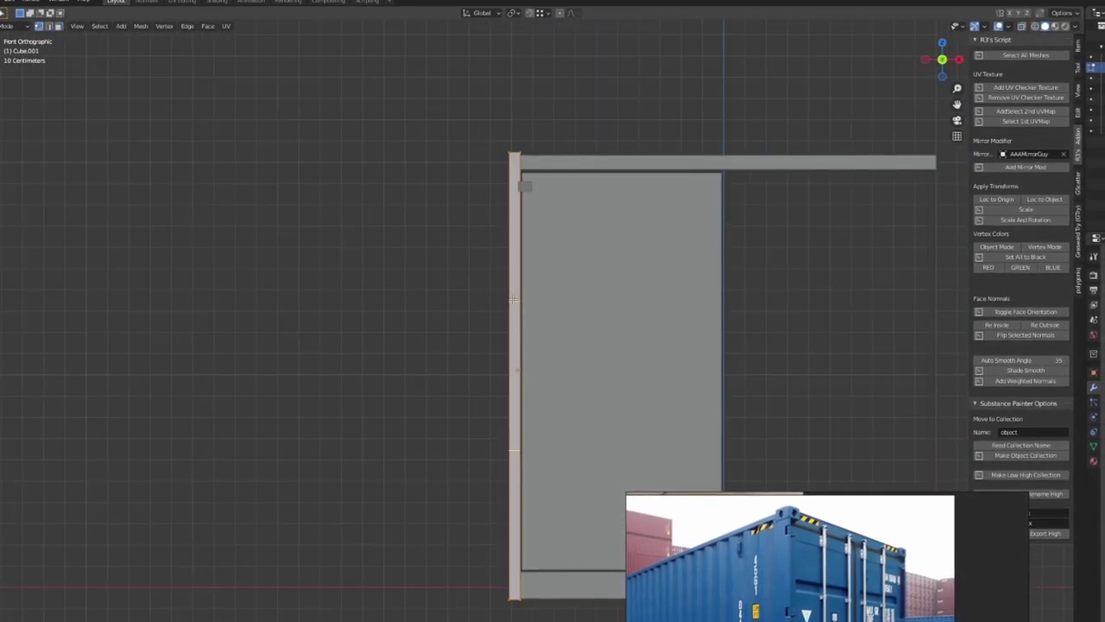
pyautogui.hotkey('shift', 'z')
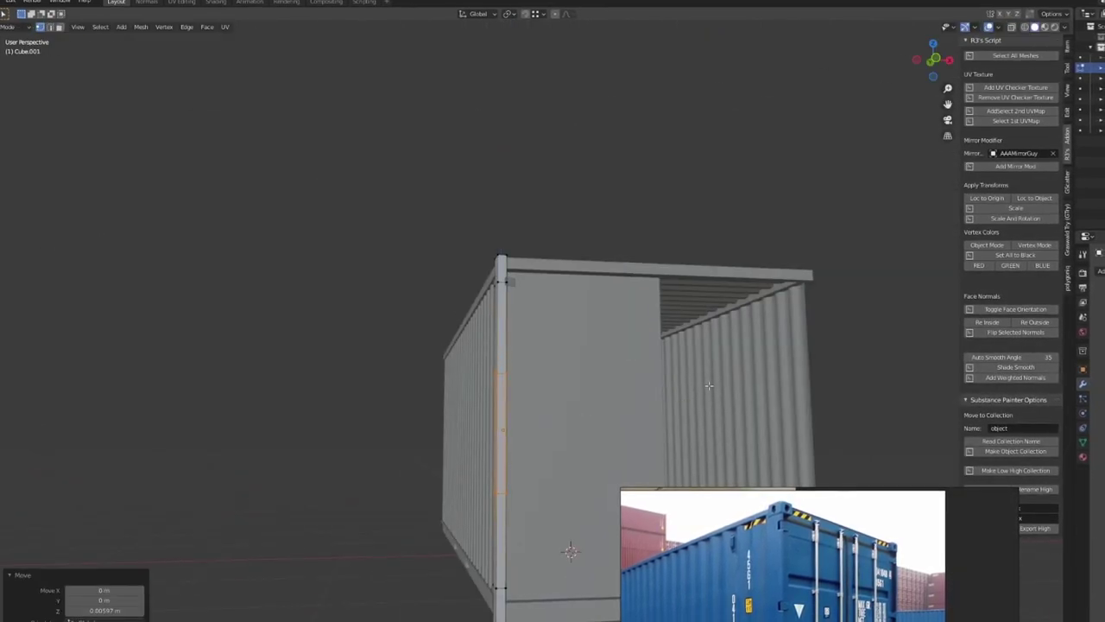
pyautogui.moveTo(708, 385); pyautogui.dragTo(650, 377, button='middle')
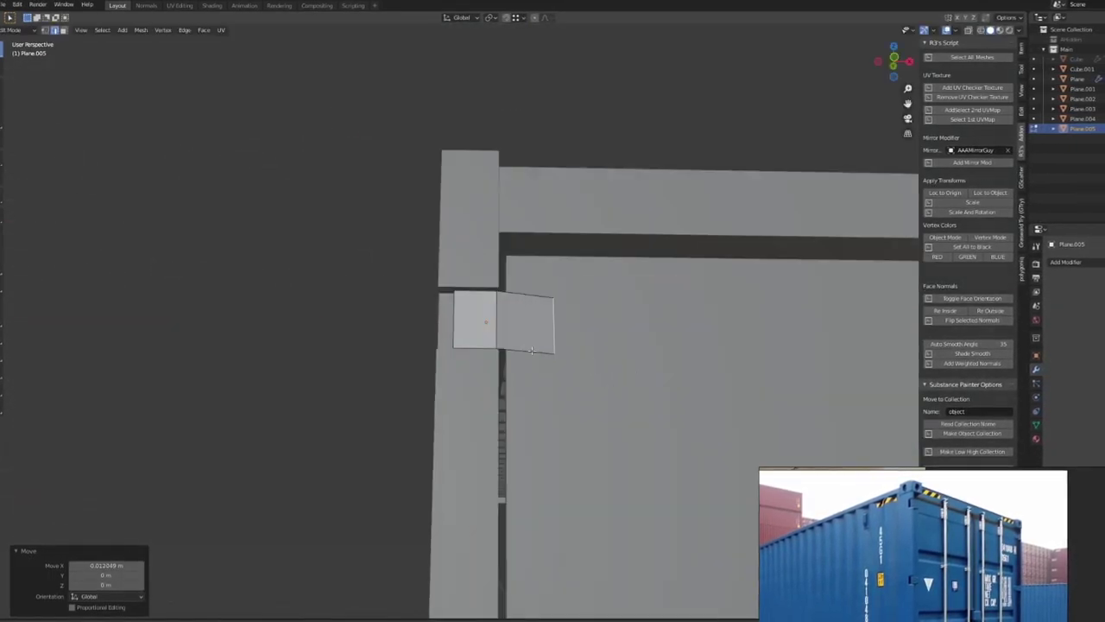
# Resize the hinge face, then duplicate the hinge plate vertically down the door edge.
pyautogui.scroll(5, 501, 324)
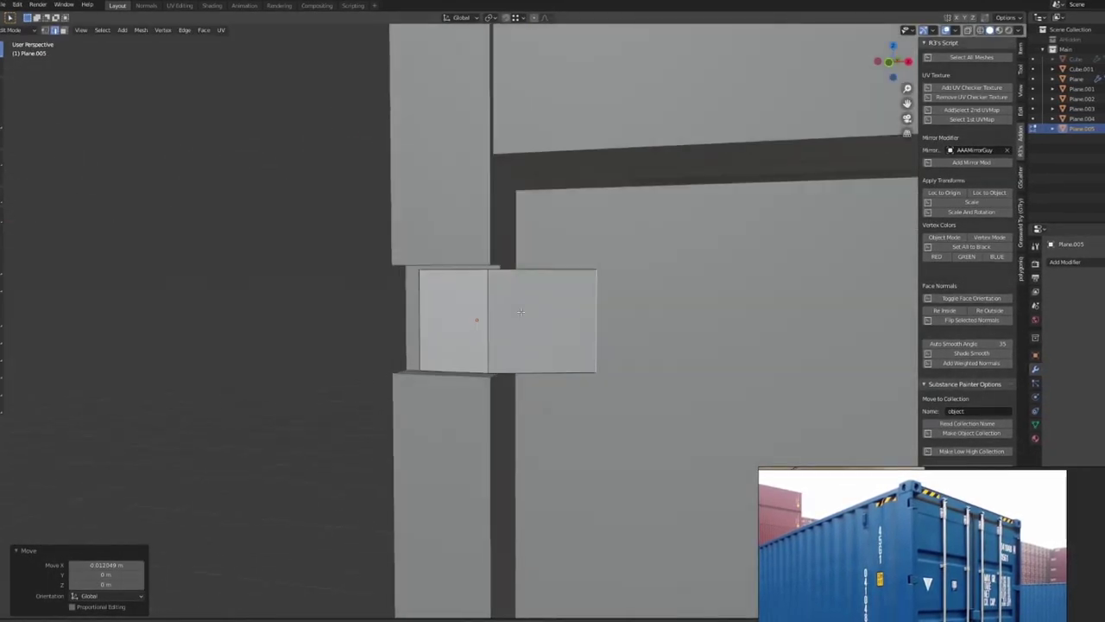
pyautogui.press('s')
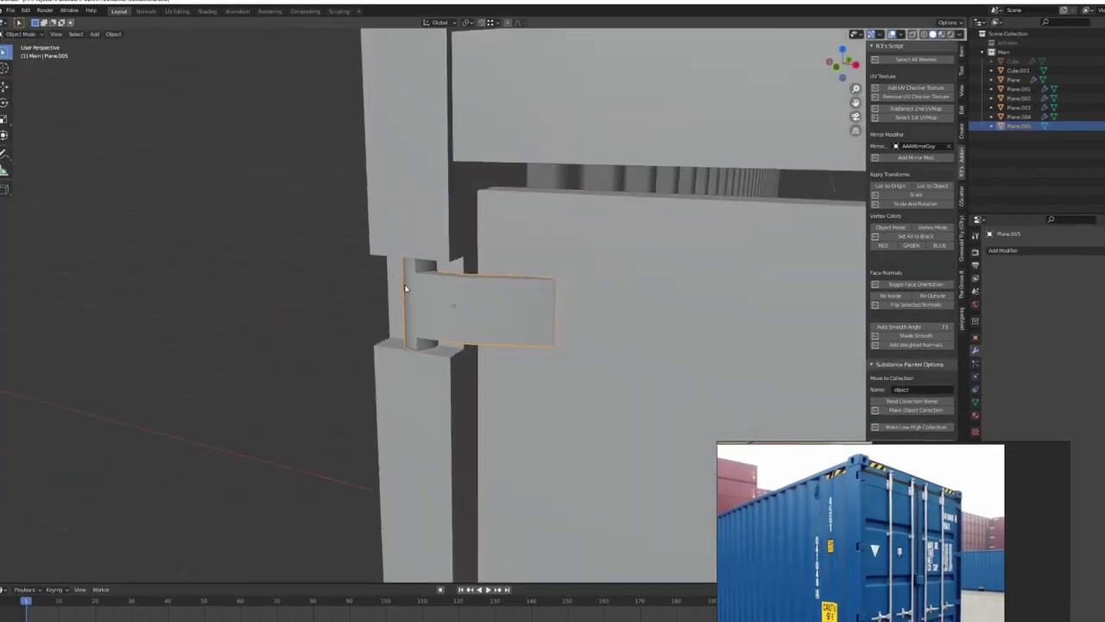
pyautogui.press('KP_1')
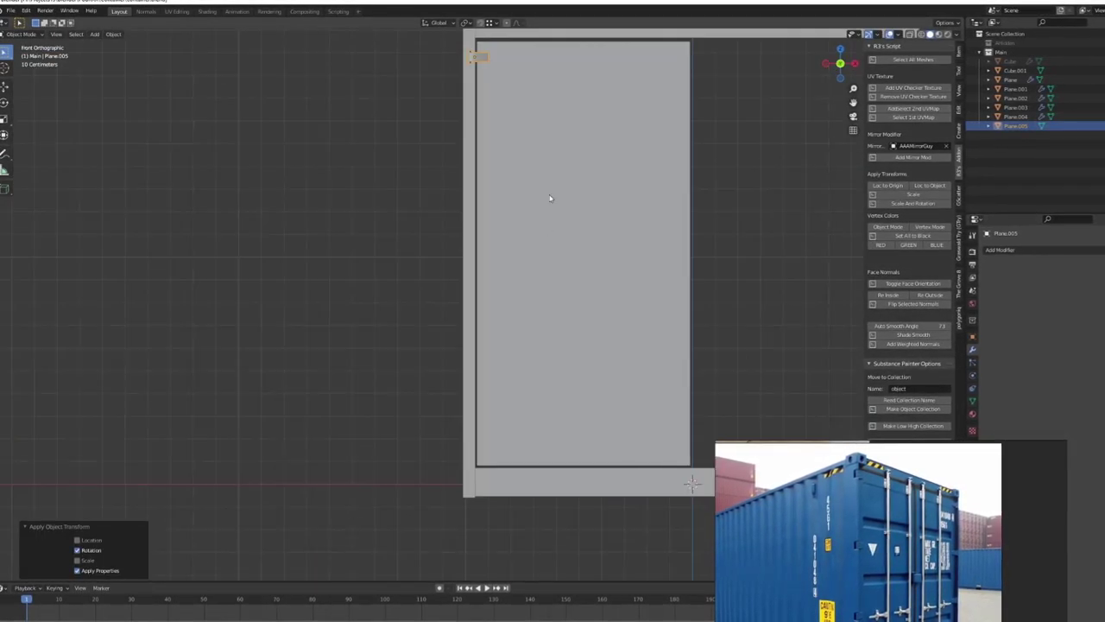
pyautogui.hotkey('shift', 'd')
pyautogui.press('z')
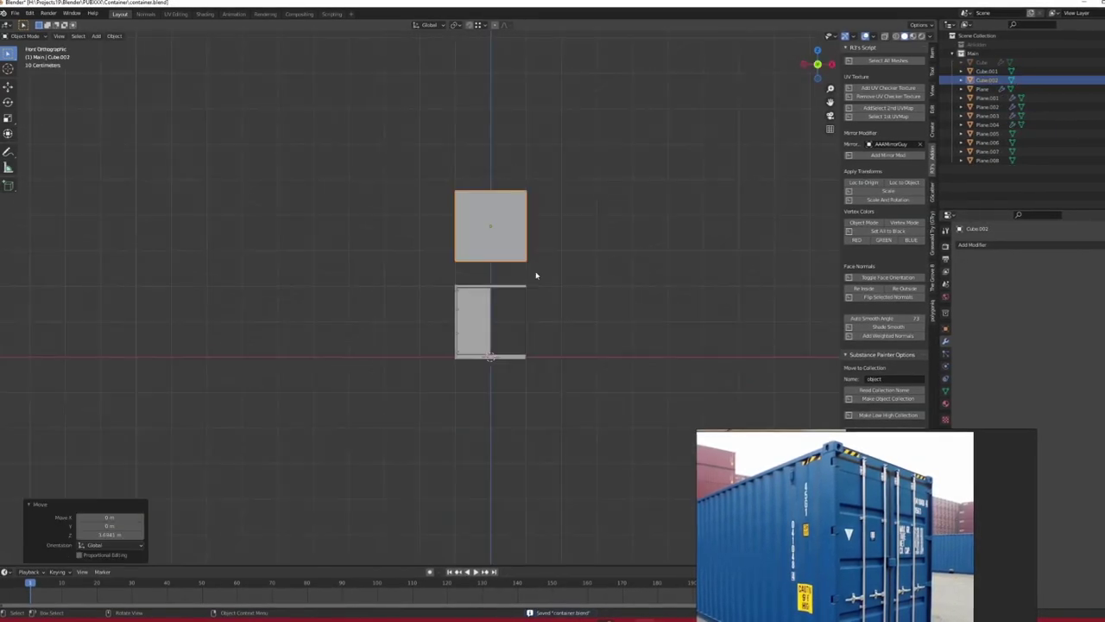
# Scale Cube.002 and place it on the container's top corner, then save.
pyautogui.press('s')
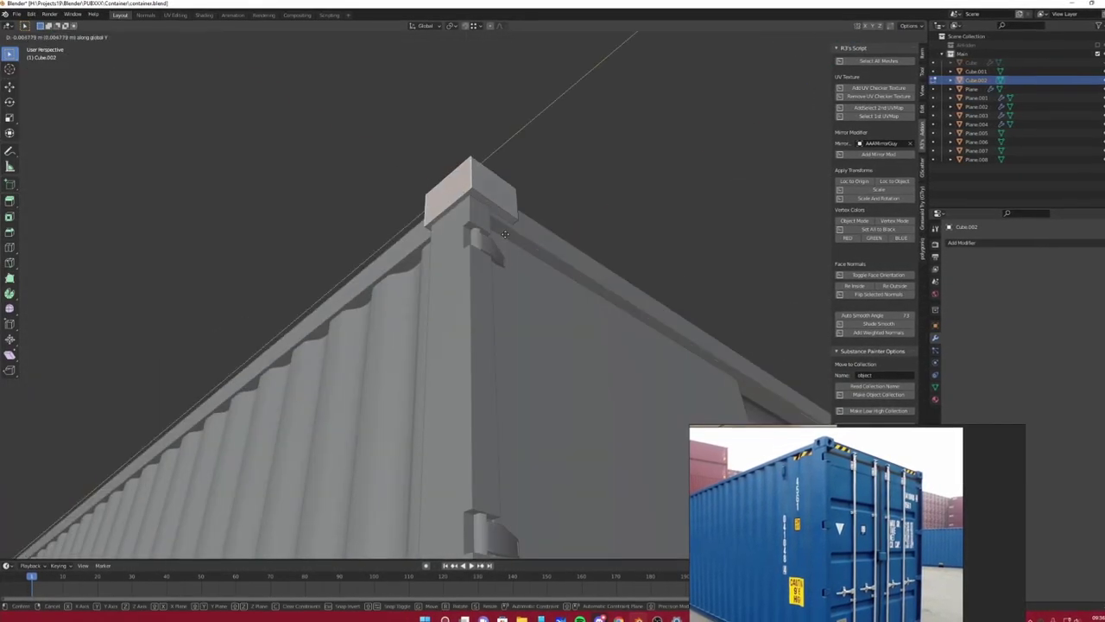
pyautogui.click(537, 230)
pyautogui.moveTo(537, 231)
pyautogui.mouseDown(button='middle')
pyautogui.moveTo(434, 311)
pyautogui.moveTo(632, 254)
pyautogui.moveTo(473, 271)
pyautogui.mouseUp(button='middle')
pyautogui.press('Tab')
pyautogui.hotkey('ctrl', 's')
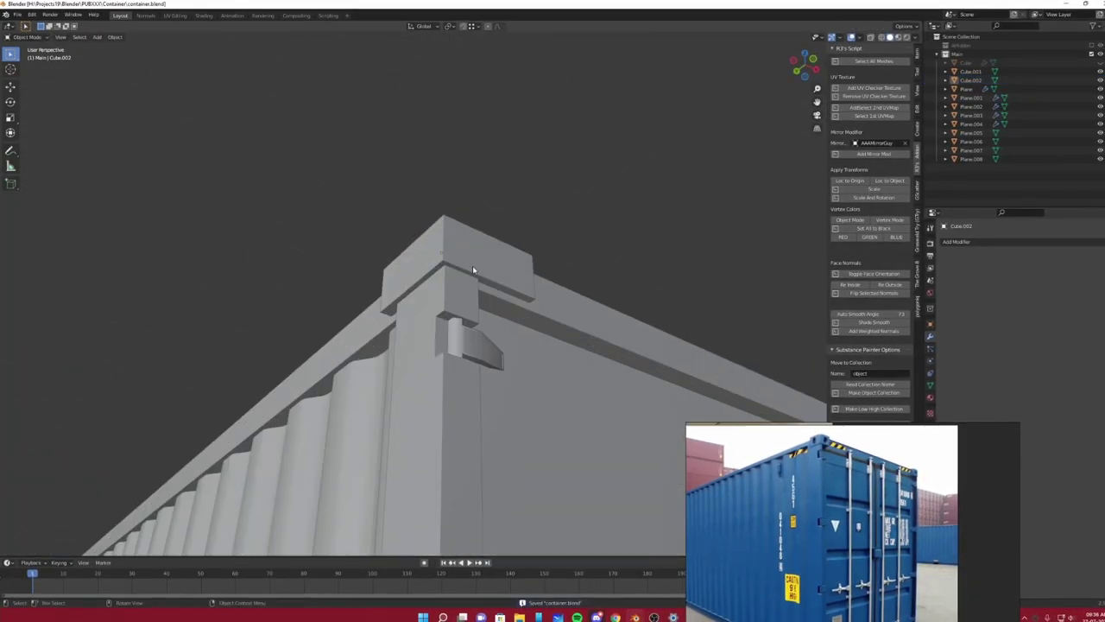
# Enter Edit Mode on the corner block and orbit to its outer faces.
pyautogui.press('Tab')
pyautogui.moveTo(495, 344); pyautogui.dragTo(573, 316, button='middle')
pyautogui.press('Tab')
pyautogui.moveTo(598, 348); pyautogui.dragTo(510, 324, button='middle')
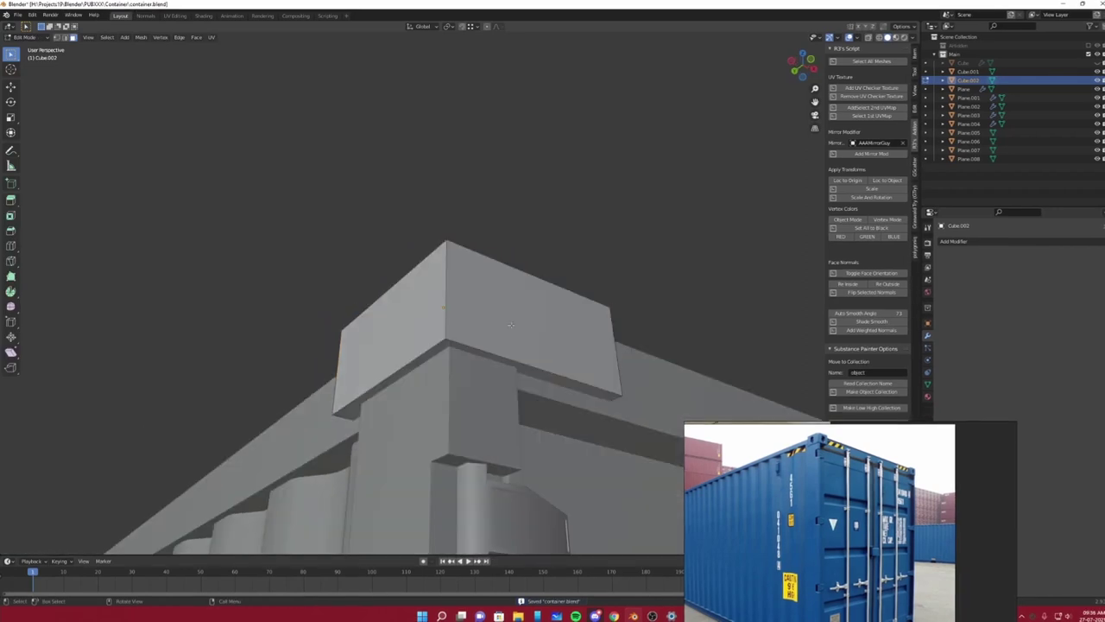
pyautogui.moveTo(531, 238); pyautogui.dragTo(418, 305, button='middle')
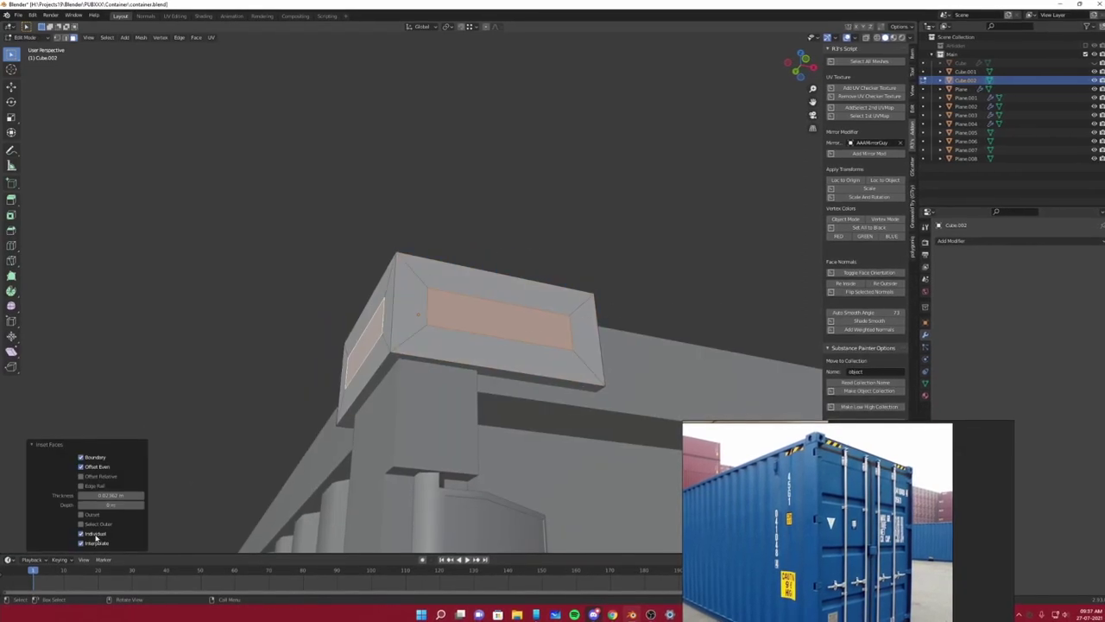
# Confirm the face inset, subdivide the inner face, and dissolve its centre squares into one face.
pyautogui.click(551, 340)
pyautogui.moveTo(550, 341); pyautogui.dragTo(542, 364, button='middle')
pyautogui.click(578, 389)
pyautogui.rightClick(596, 518)
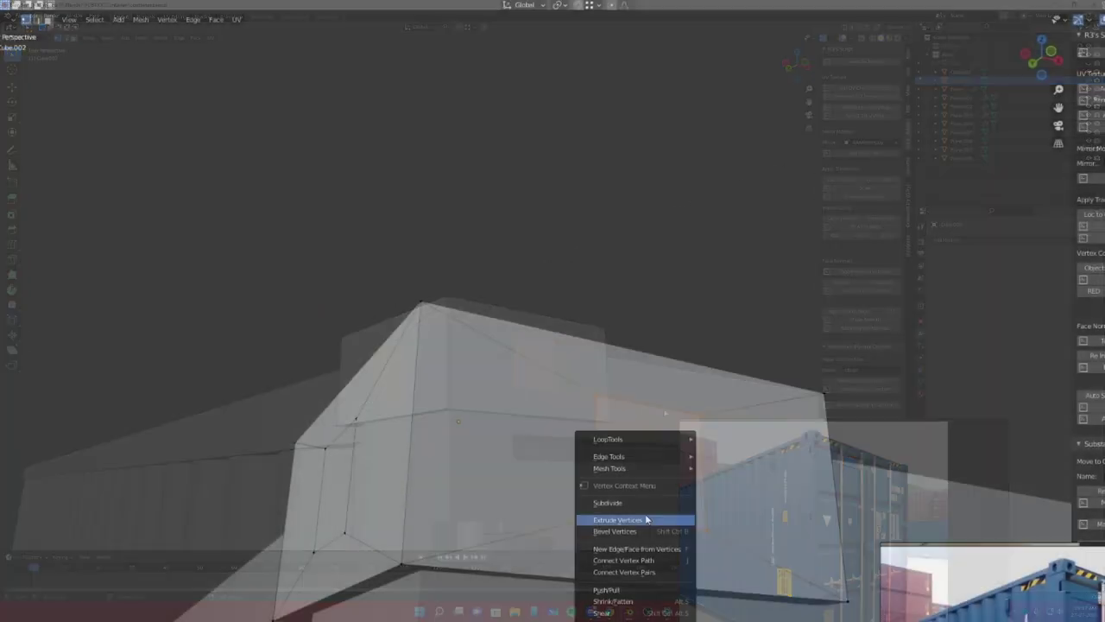
pyautogui.click(605, 518)
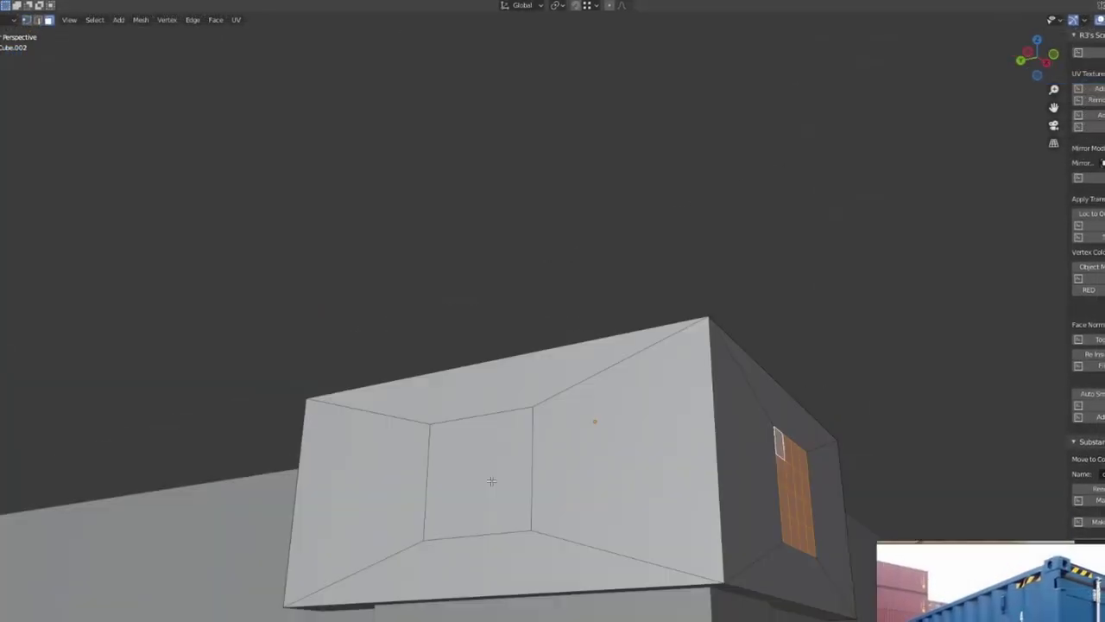
pyautogui.moveTo(490, 481); pyautogui.dragTo(594, 409, button='middle')
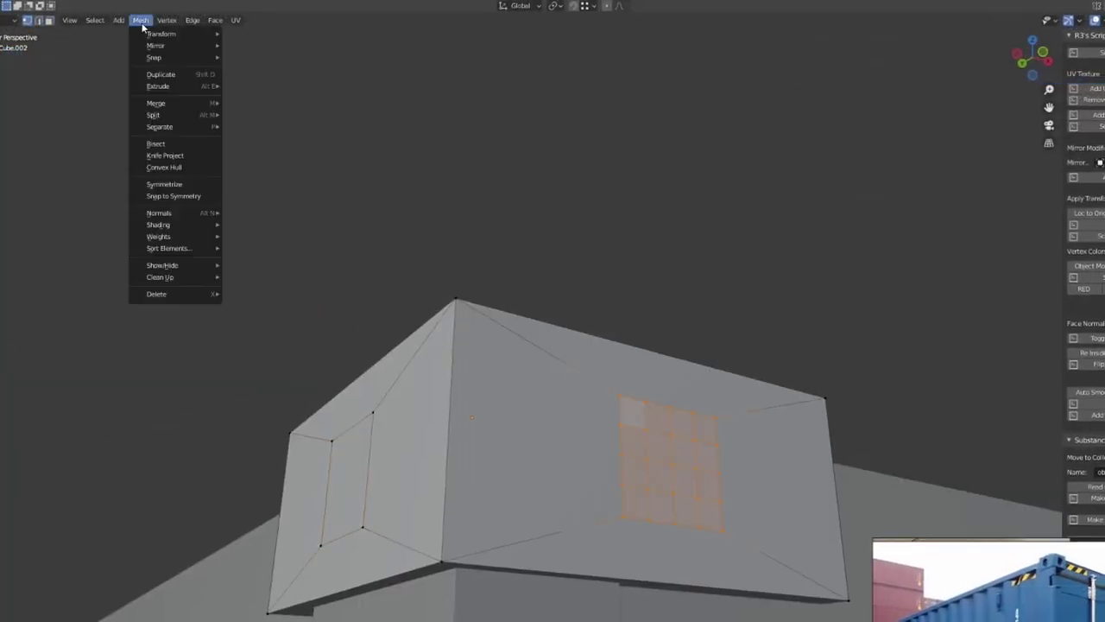
pyautogui.moveTo(809, 39); pyautogui.dragTo(517, 397, button='middle')
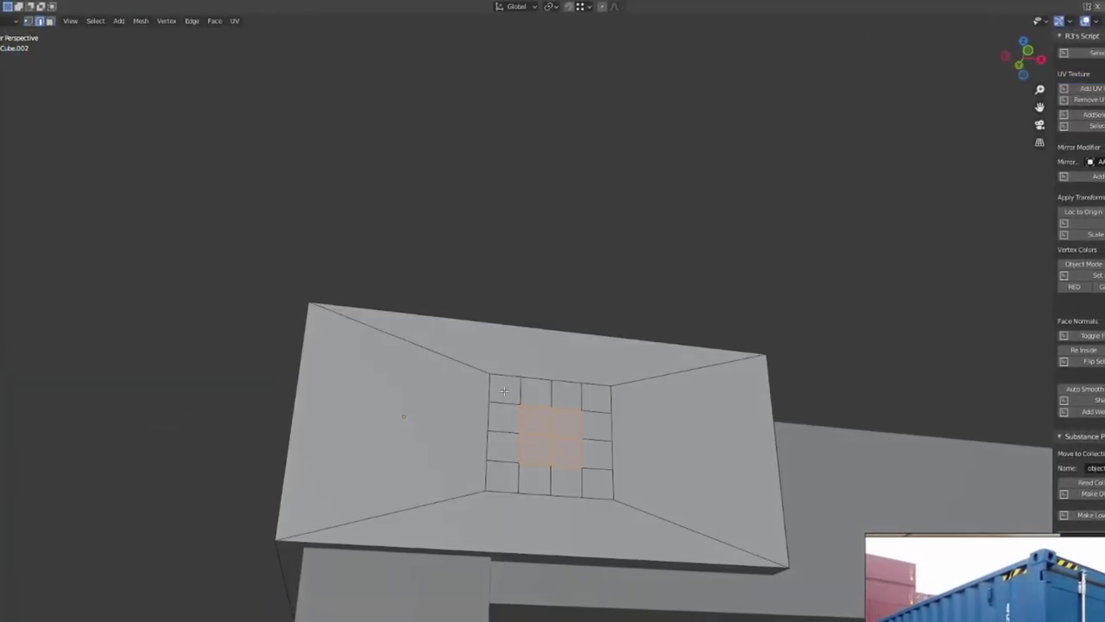
pyautogui.moveTo(438, 349); pyautogui.dragTo(621, 501)
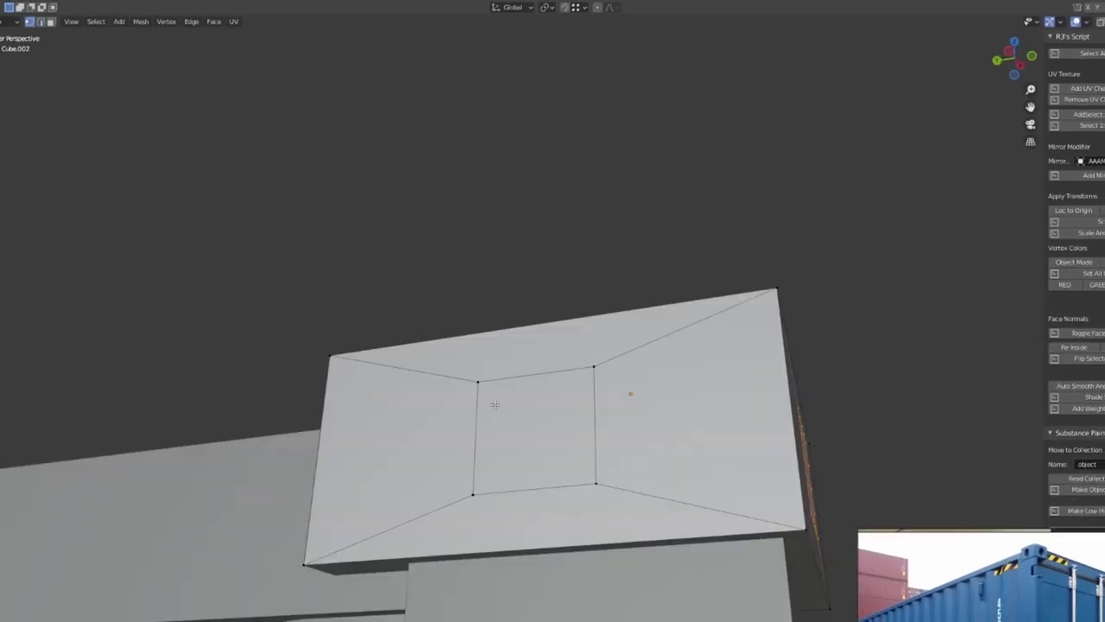
pyautogui.rightClick(443, 357)
pyautogui.click(493, 420)
# Round the merged inner face into a circle with LoopTools Circle and enlarge it.
pyautogui.moveTo(493, 420); pyautogui.dragTo(618, 427, button='middle')
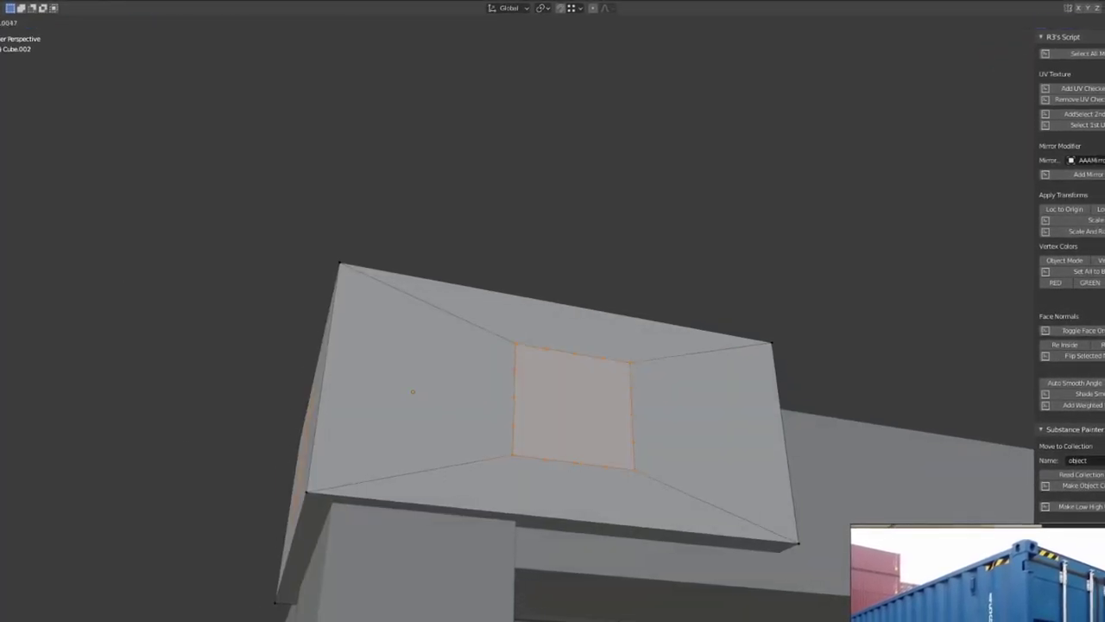
pyautogui.moveTo(413, 392); pyautogui.dragTo(483, 363, button='middle')
pyautogui.click(141, 23)
pyautogui.click(259, 76)
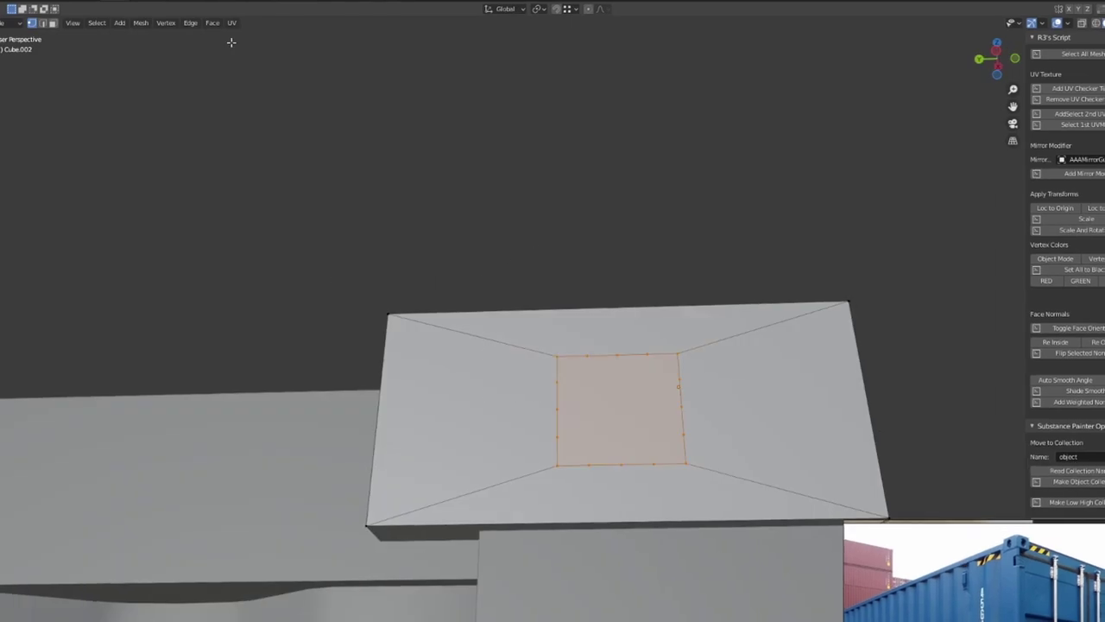
pyautogui.moveTo(677, 386); pyautogui.dragTo(605, 431, button='middle')
pyautogui.scroll(-3, 604, 432)
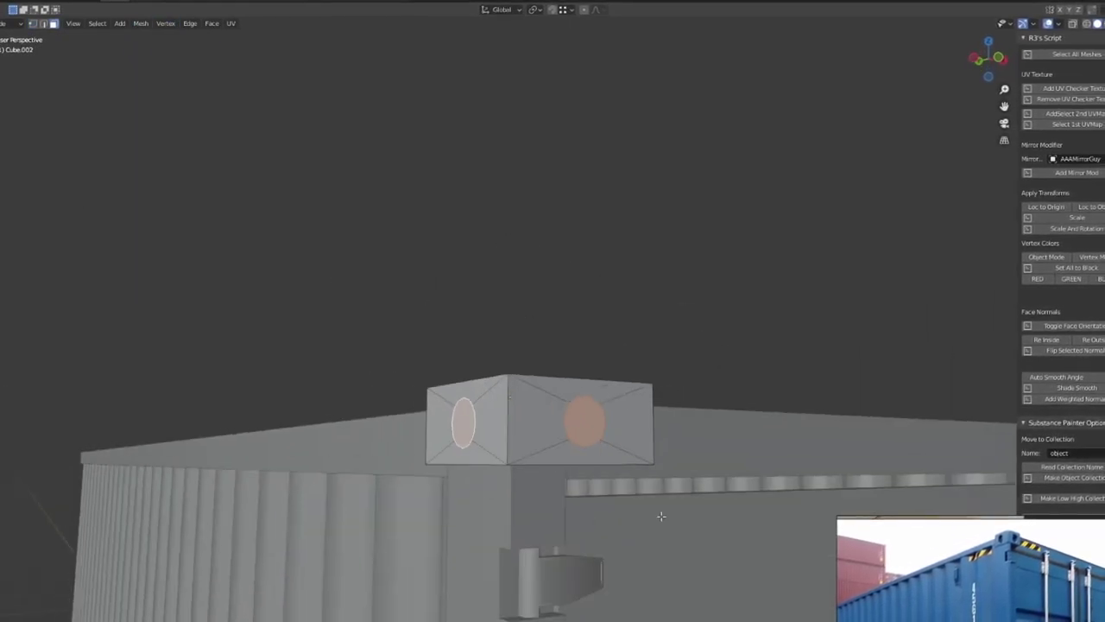
pyautogui.press('s')
# Inset both circular faces to form recessed round holes.
pyautogui.keyDown('shift'); pyautogui.click(605, 441); pyautogui.keyUp('shift')
pyautogui.moveTo(604, 441); pyautogui.dragTo(674, 458, button='middle')
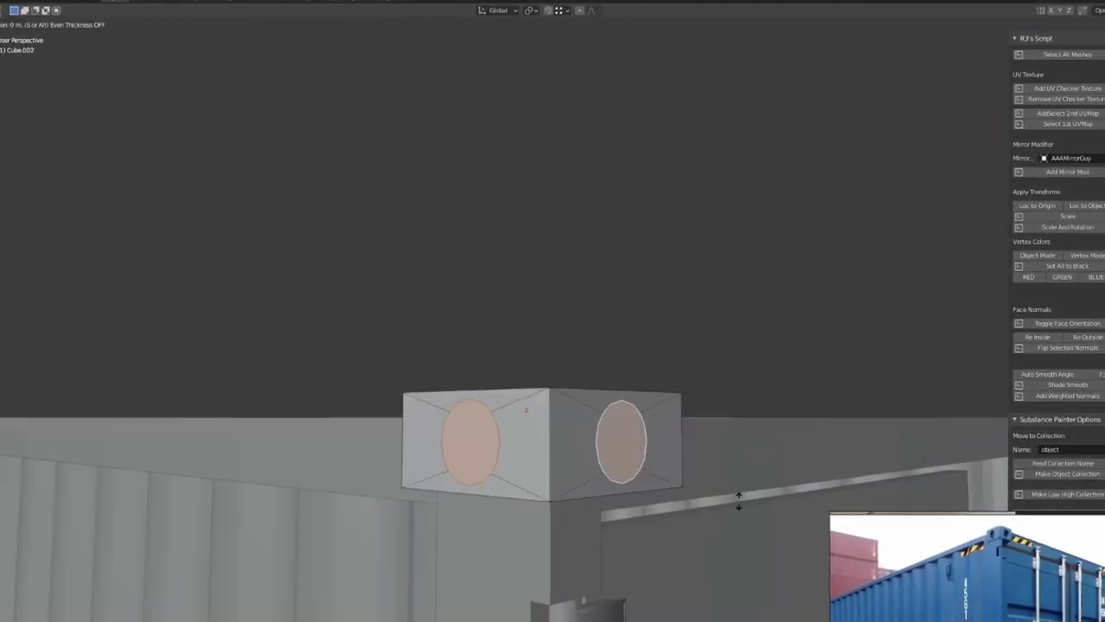
pyautogui.press('i')
pyautogui.moveTo(744, 479)
pyautogui.mouseDown(button='middle')
pyautogui.moveTo(573, 437)
pyautogui.moveTo(740, 449)
pyautogui.mouseUp(button='middle')
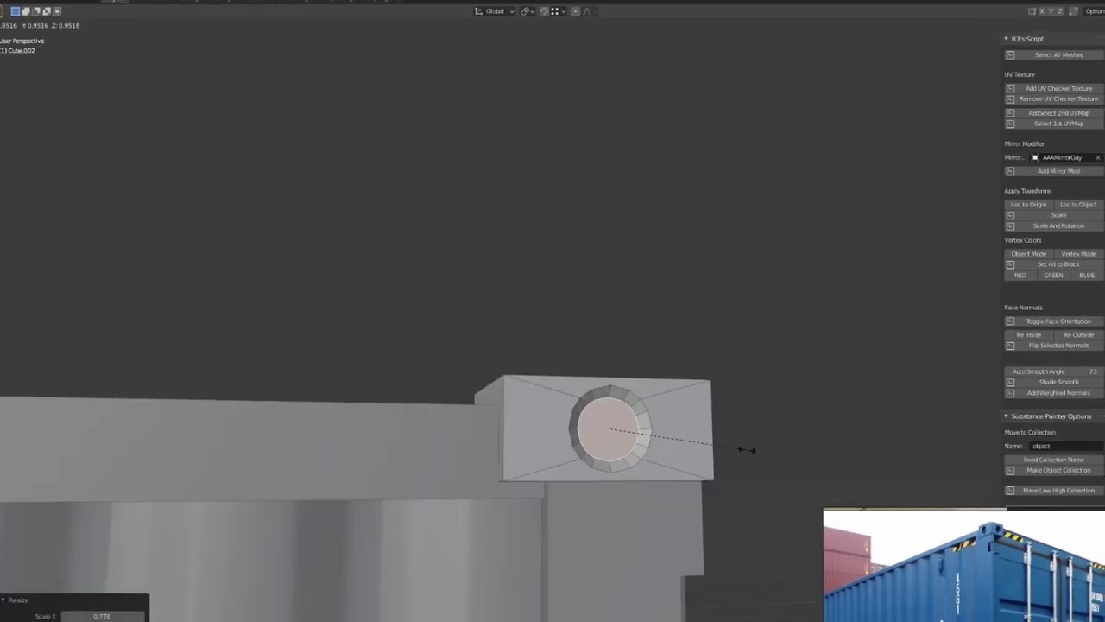
pyautogui.press('Tab')
pyautogui.click(1041, 371)
# Move the corner casting onto the container's corner in front view.
pyautogui.moveTo(737, 338)
pyautogui.mouseDown(button='middle')
pyautogui.moveTo(547, 365)
pyautogui.moveTo(518, 484)
pyautogui.moveTo(558, 395)
pyautogui.moveTo(579, 395)
pyautogui.moveTo(570, 420)
pyautogui.moveTo(548, 410)
pyautogui.mouseUp(button='middle')
pyautogui.scroll(-5, 516, 498)
pyautogui.scroll(4, 516, 486)
pyautogui.scroll(-3, 515, 486)
pyautogui.click(558, 394)
pyautogui.click(516, 189)
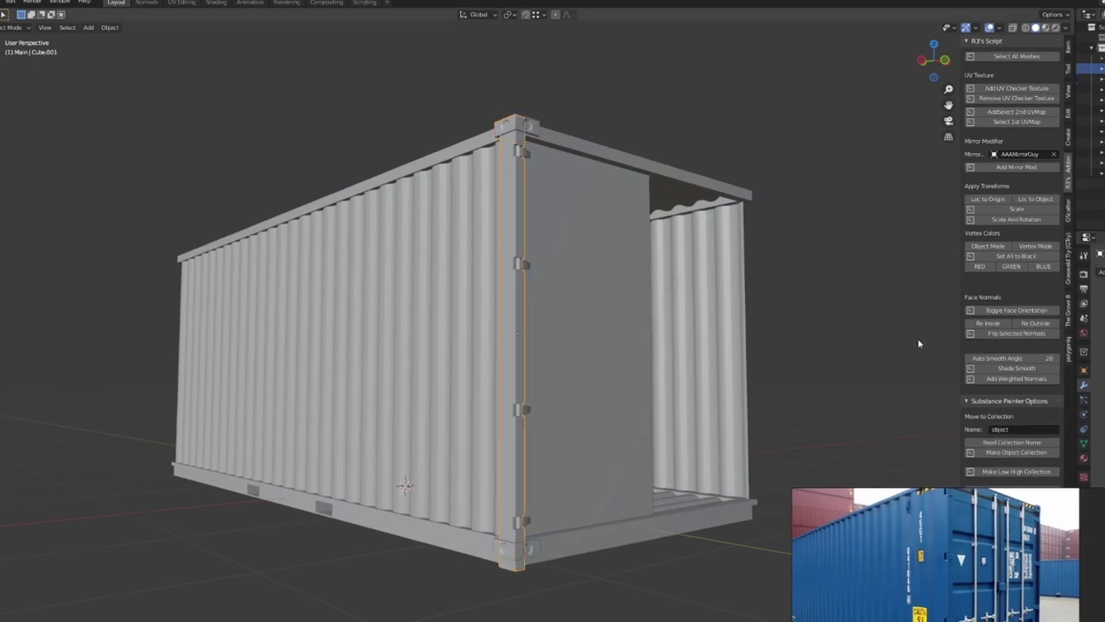
pyautogui.press('Tab')
pyautogui.press('KP_1')
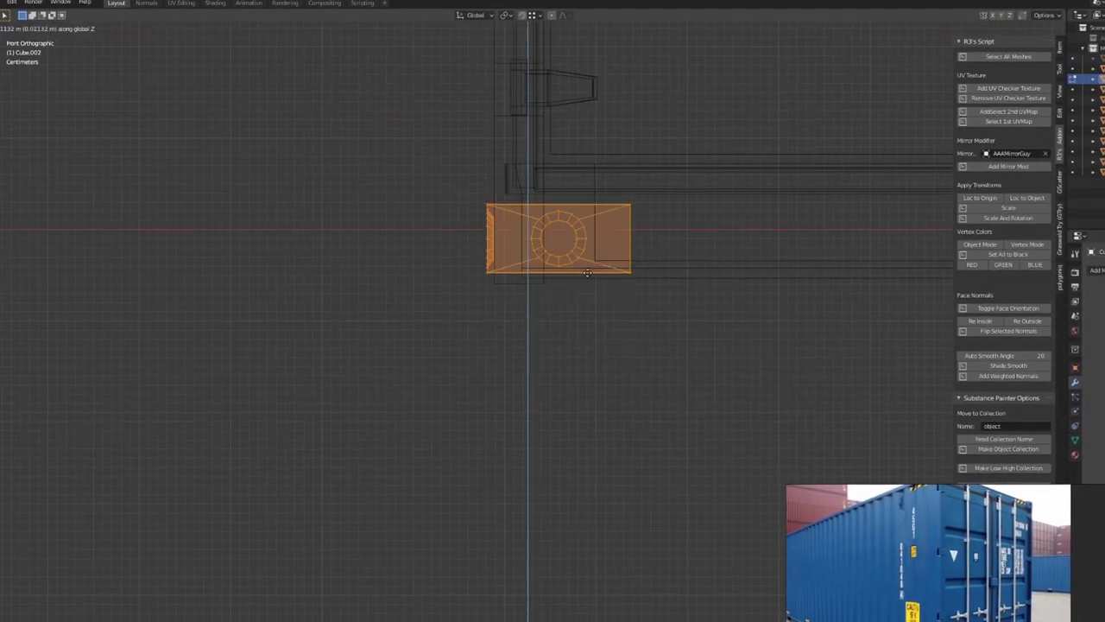
pyautogui.click(631, 283)
pyautogui.press('Tab')
pyautogui.moveTo(711, 389)
pyautogui.mouseDown(button='middle')
pyautogui.moveTo(541, 444)
pyautogui.moveTo(549, 481)
pyautogui.mouseUp(button='middle')
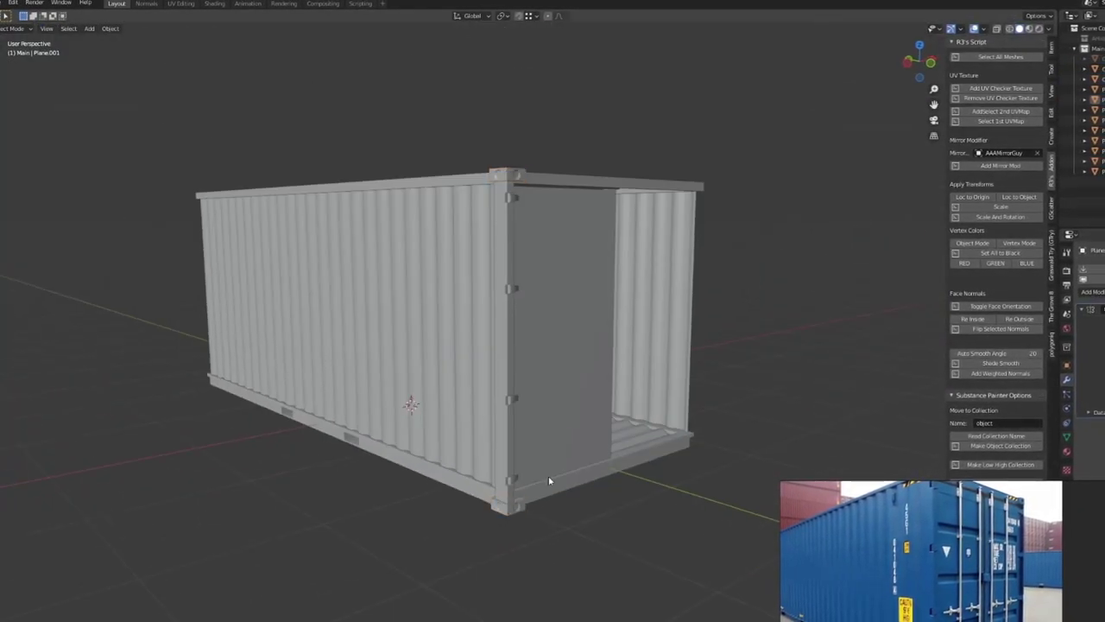
pyautogui.moveTo(798, 345); pyautogui.dragTo(552, 259, button='middle')
# Select the door panel Plane.004 in front view and move it vertically into place.
pyautogui.click(470, 251)
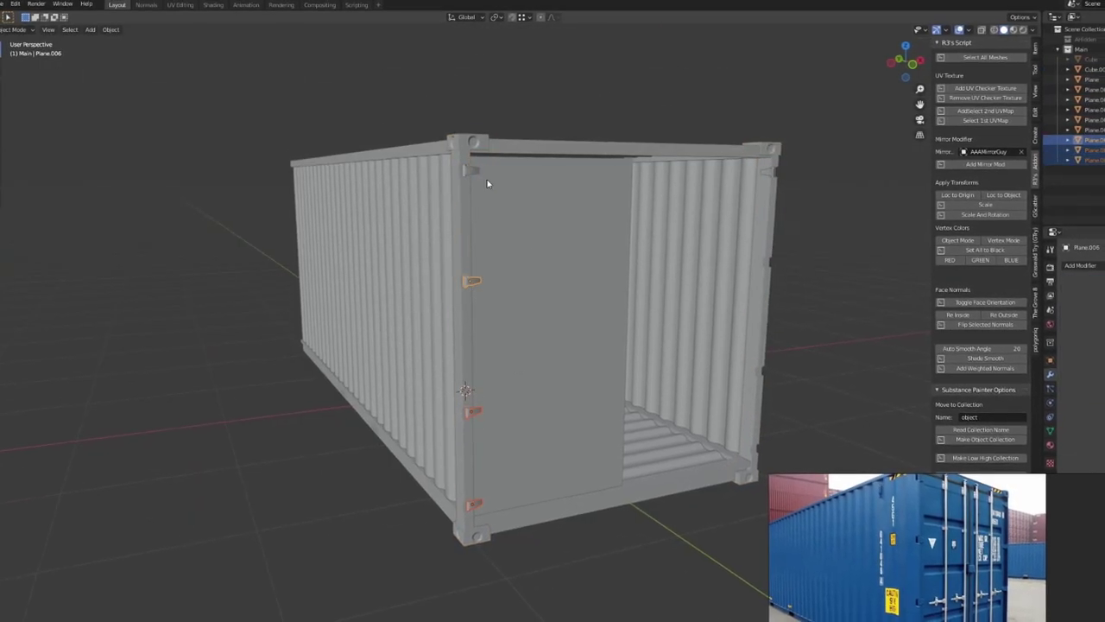
pyautogui.moveTo(684, 279); pyautogui.dragTo(396, 276, button='middle')
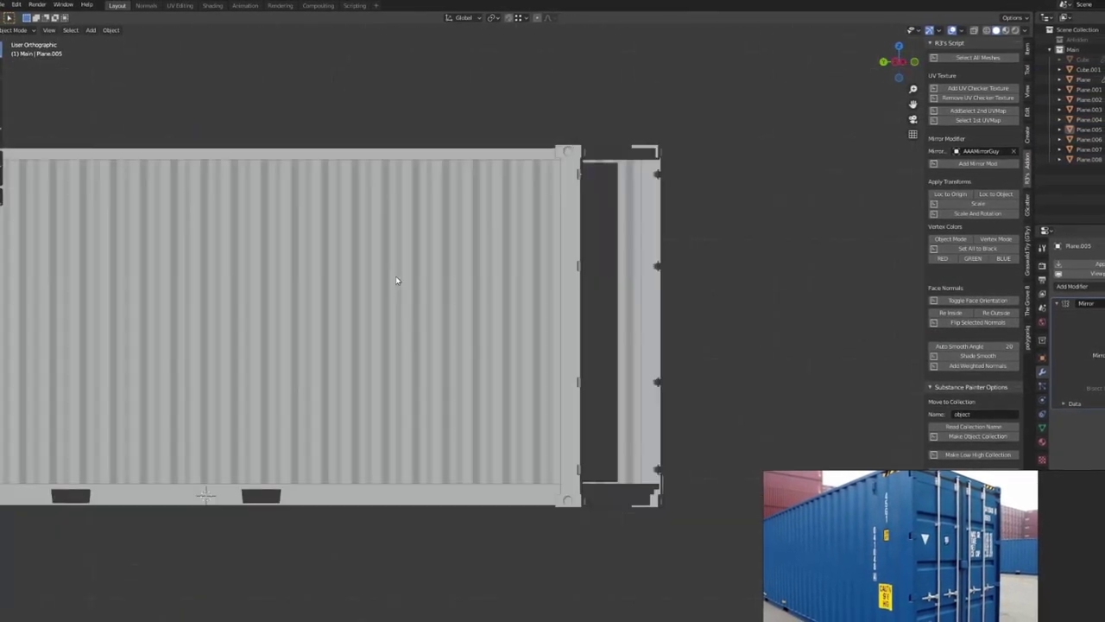
pyautogui.press('KP_1')
pyautogui.click(581, 306)
pyautogui.hotkey('shift', 'z')
pyautogui.press('g')
pyautogui.press('z')
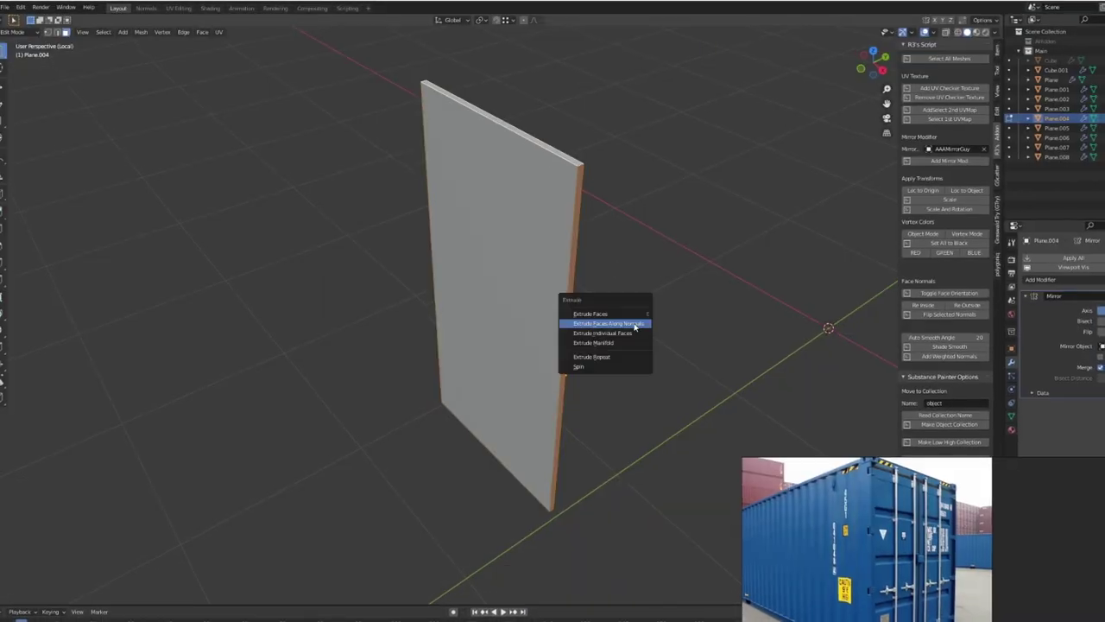
# In Edit Mode, scale the panel's geometry along Y to give it thickness.
pyautogui.press('Tab')
pyautogui.moveTo(626, 248)
pyautogui.mouseDown(button='middle')
pyautogui.moveTo(661, 310)
pyautogui.moveTo(720, 286)
pyautogui.mouseUp(button='middle')
pyautogui.scroll(8, 543, 313)
pyautogui.press('s')
pyautogui.press('y')
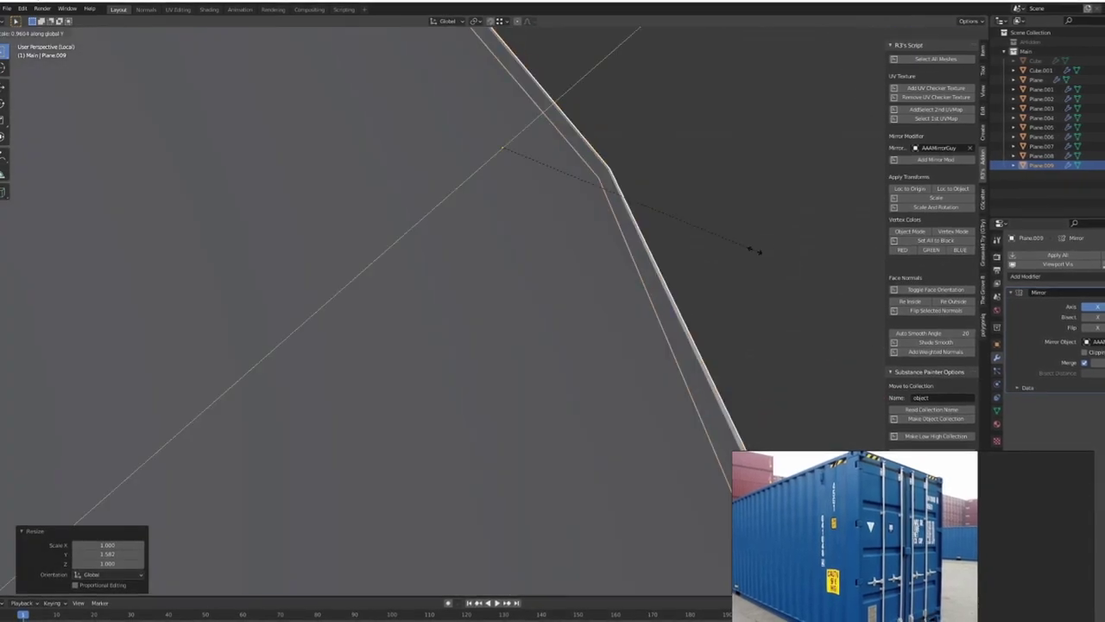
pyautogui.click(758, 251)
pyautogui.scroll(-5, 758, 251)
pyautogui.moveTo(599, 436); pyautogui.dragTo(643, 380, button='middle')
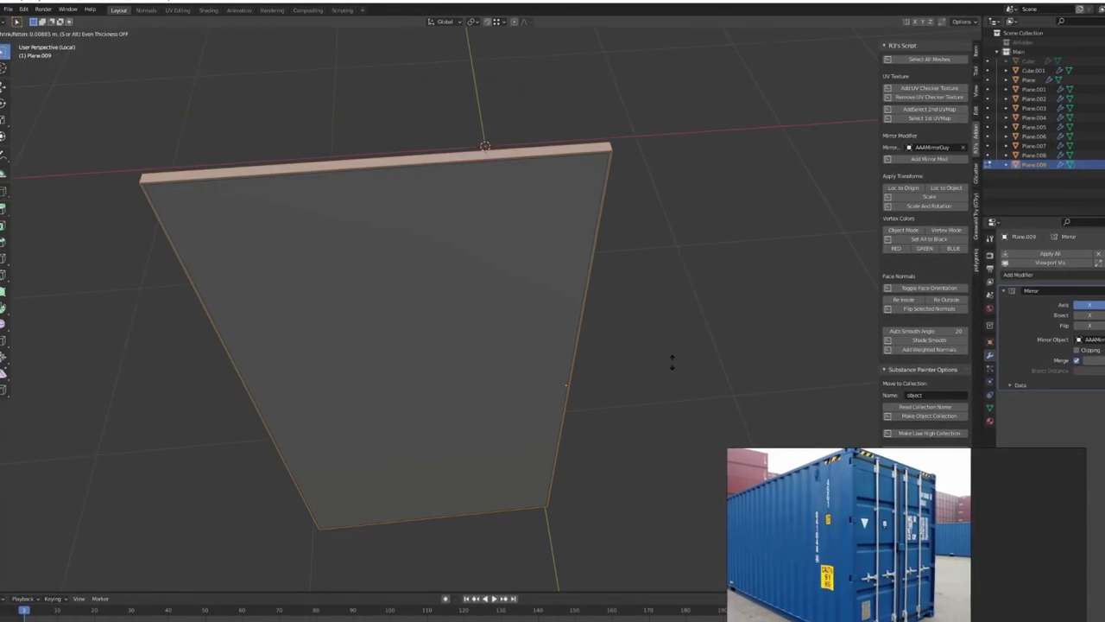
pyautogui.click(672, 362)
pyautogui.press('KP_1')
pyautogui.click(696, 270)
pyautogui.moveTo(696, 270); pyautogui.dragTo(669, 339, button='middle')
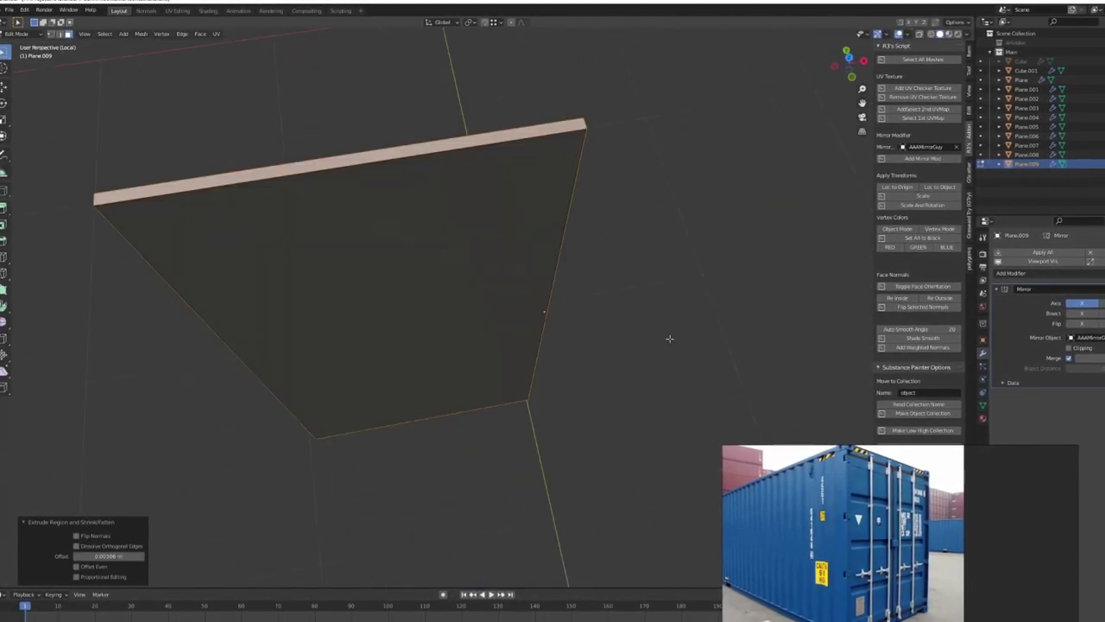
pyautogui.click(789, 405)
pyautogui.press('KP_1')
# Extrude the panel faces along their normals and scale the extrusion along Y.
pyautogui.hotkey('alt', 'e')
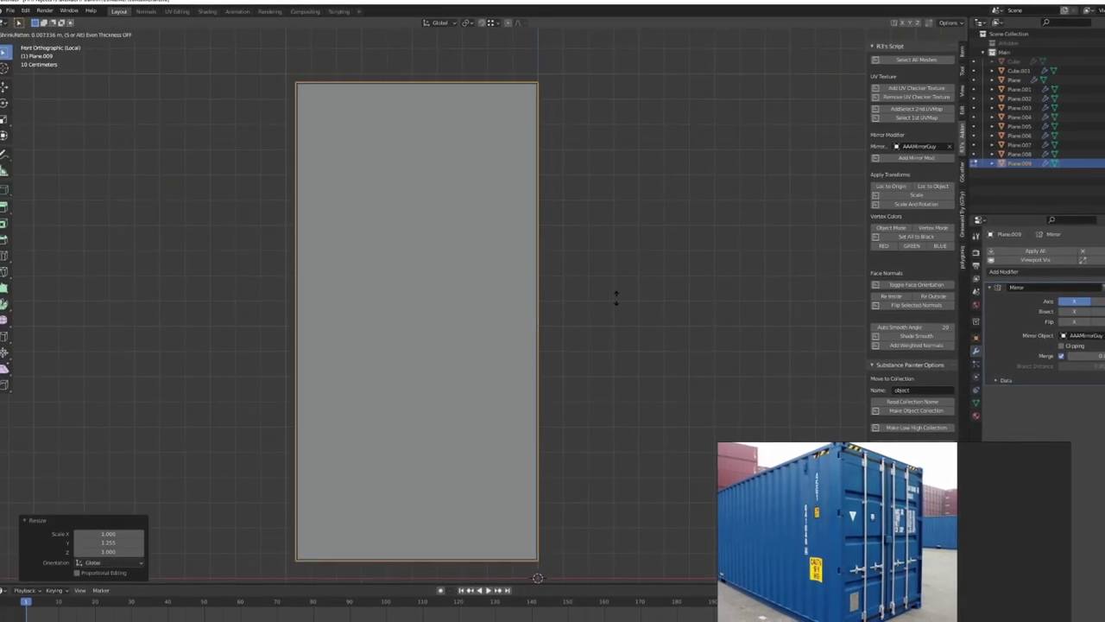
pyautogui.click(614, 296)
pyautogui.moveTo(615, 296); pyautogui.dragTo(596, 216, button='middle')
pyautogui.press('s')
pyautogui.press('y')
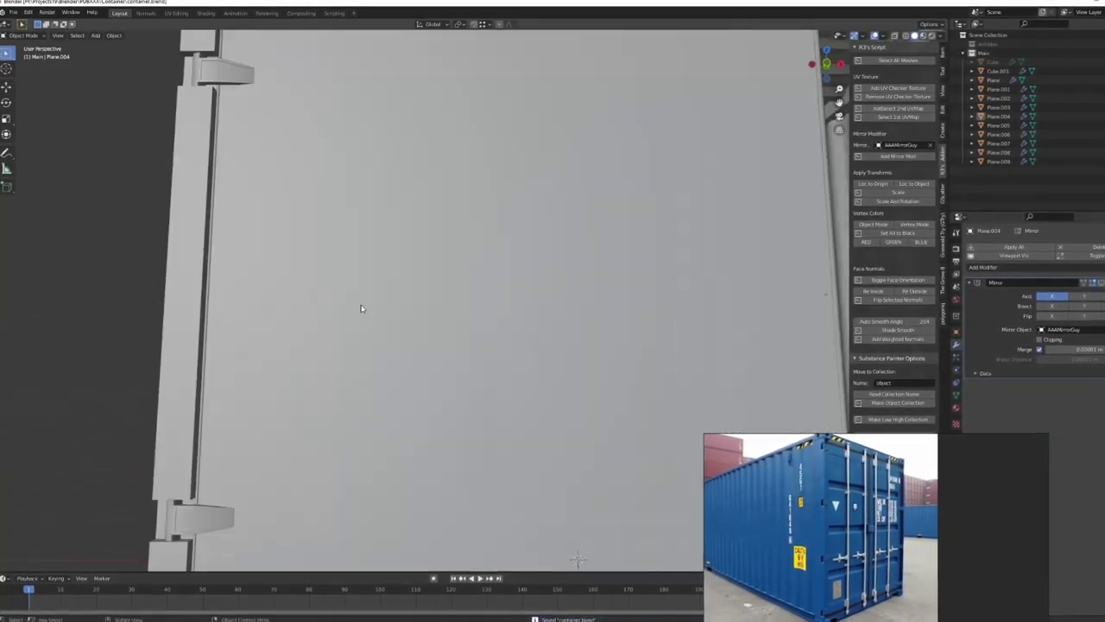
pyautogui.scroll(-5, 361, 308)
# Check the door from the back, isolate the panel and save container.blend.
pyautogui.moveTo(425, 291); pyautogui.dragTo(567, 345, button='middle')
pyautogui.press('ctrl+KP_1')
pyautogui.scroll(5, 511, 328)
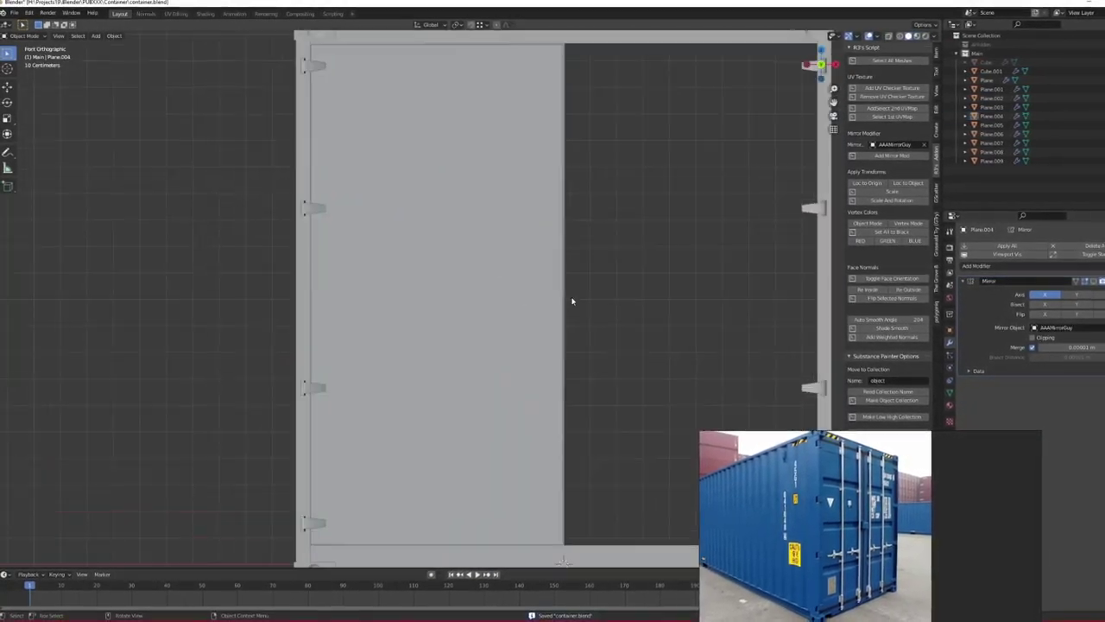
pyautogui.moveTo(572, 300)
pyautogui.mouseDown(button='middle')
pyautogui.moveTo(549, 281)
pyautogui.moveTo(616, 383)
pyautogui.mouseUp(button='middle')
pyautogui.press('KP_Divide')
pyautogui.press('Tab')
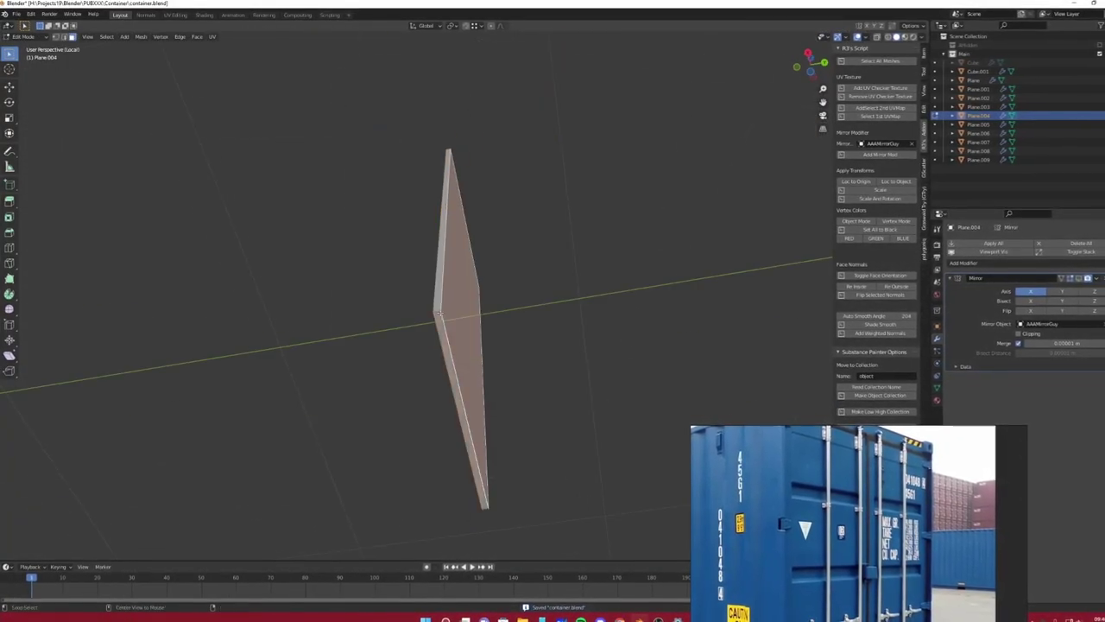
pyautogui.moveTo(460, 364); pyautogui.dragTo(580, 405, button='middle')
pyautogui.press('Tab')
pyautogui.hotkey('ctrl', 's')
pyautogui.press('KP_Divide')
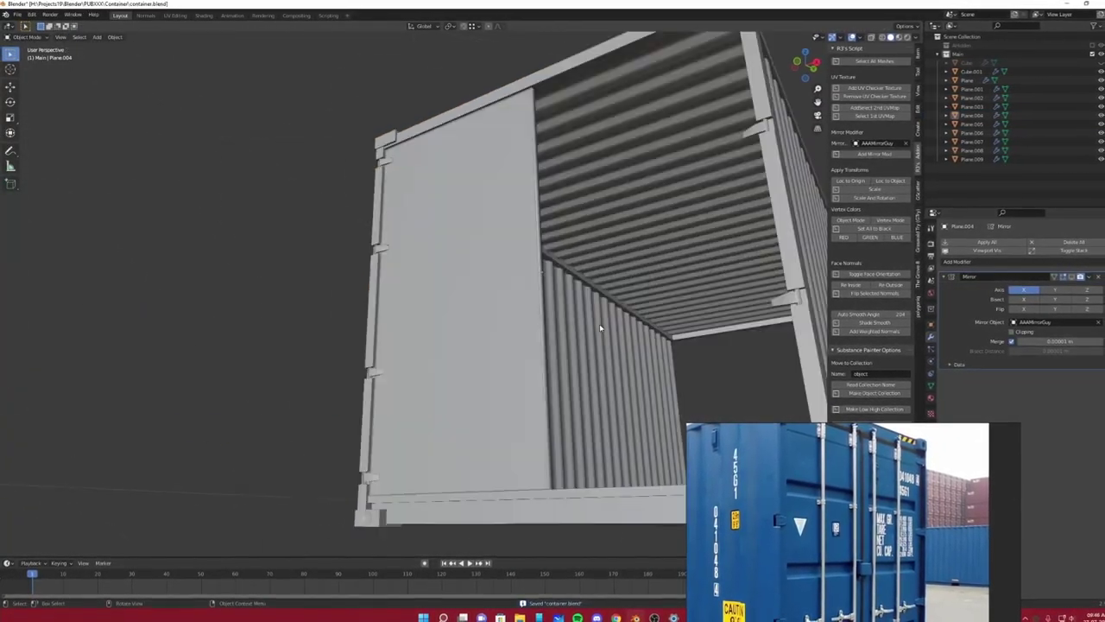
pyautogui.press('KP_Divide')
pyautogui.moveTo(775, 515)
pyautogui.mouseDown(button='middle')
pyautogui.moveTo(578, 485)
pyautogui.moveTo(636, 340)
pyautogui.mouseUp(button='middle')
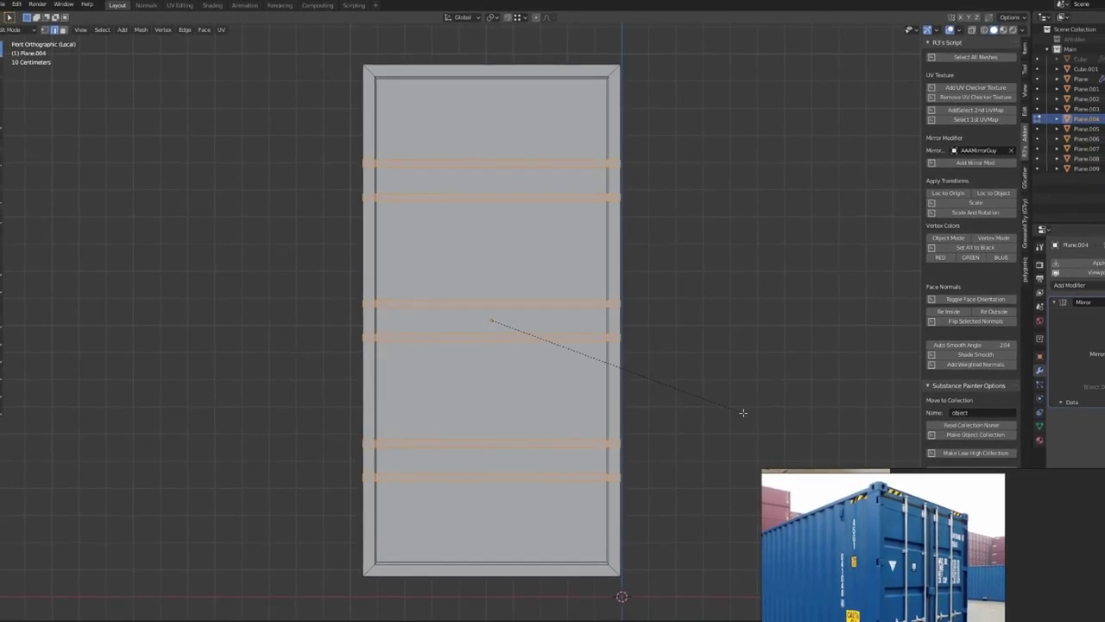
# Bevel the three face bands and push the strips along Y.
pyautogui.click(742, 413)
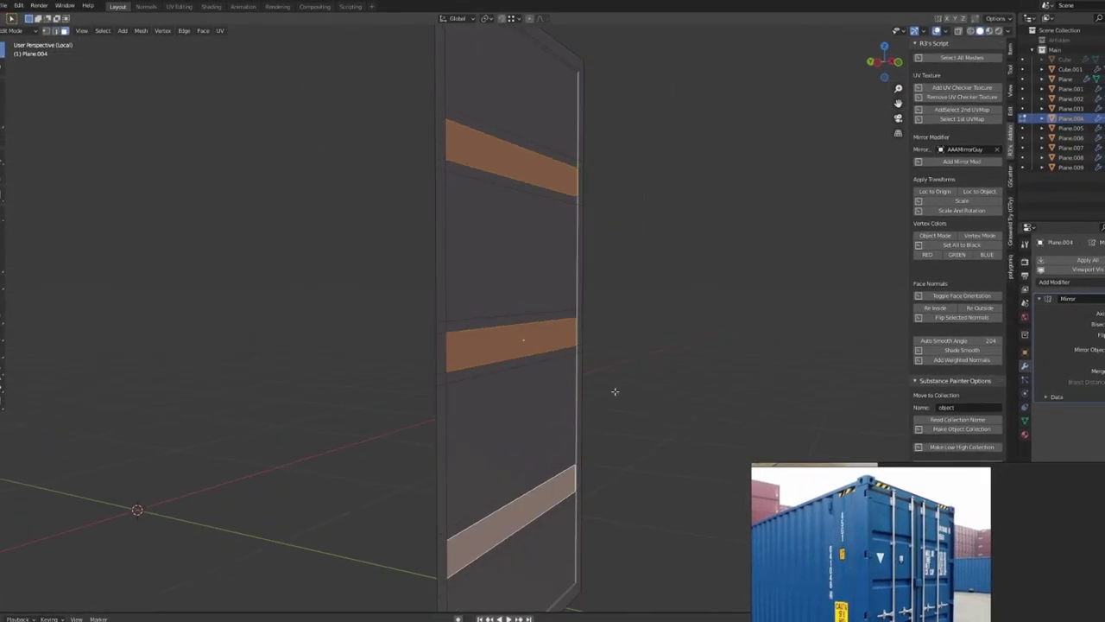
pyautogui.press('g')
pyautogui.press('y')
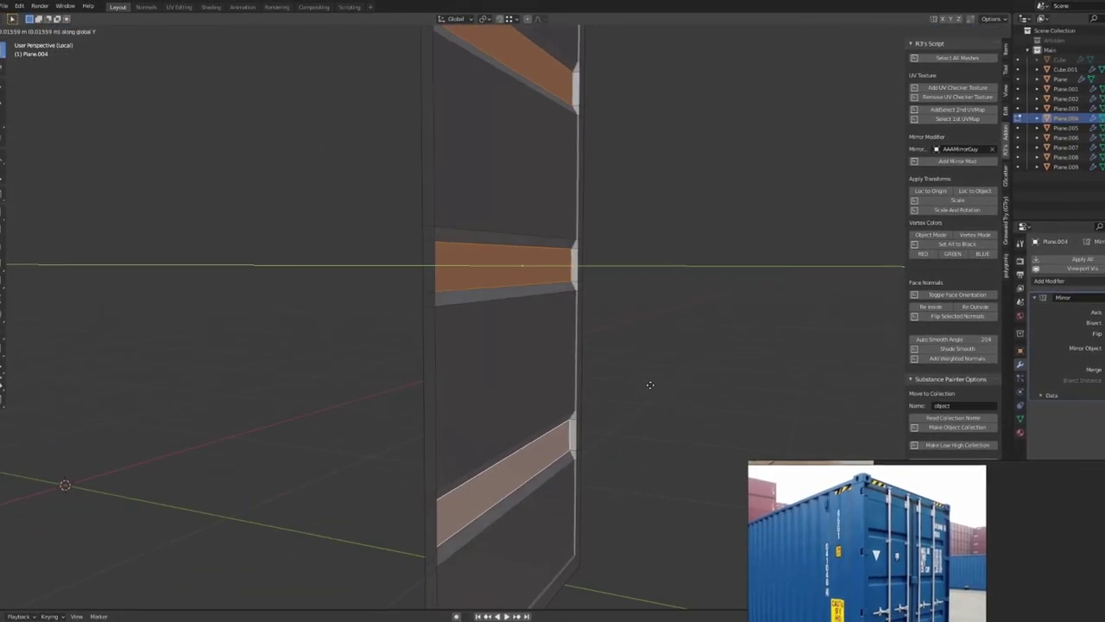
pyautogui.click(643, 384)
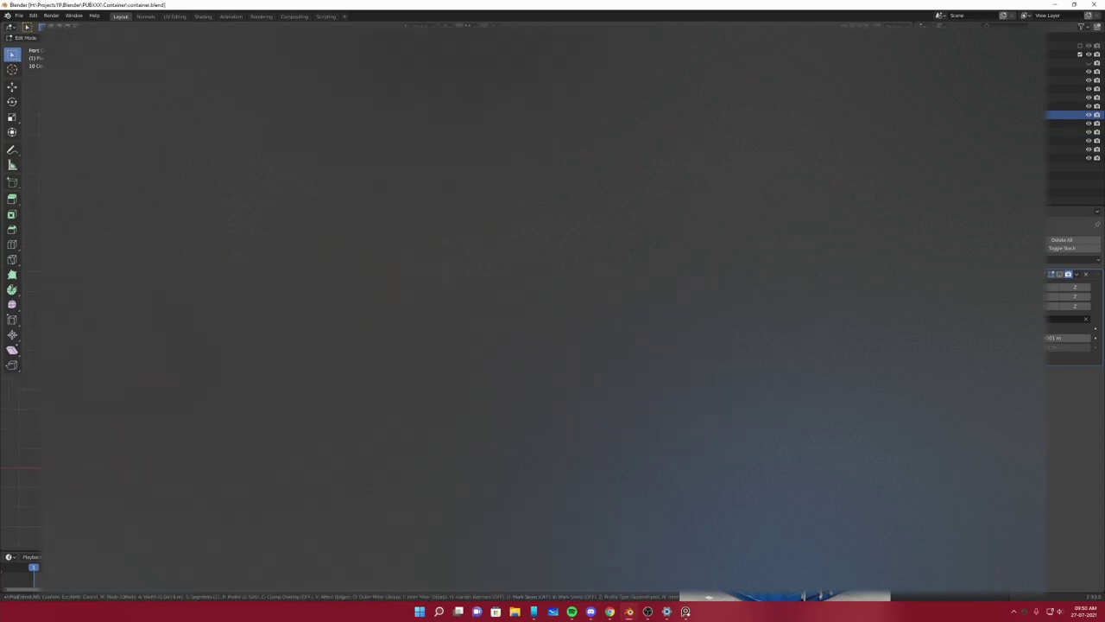
# Confirm the strip bevel, move the strips along Y into recessed ribs, and save container.blend.
pyautogui.press('Return')
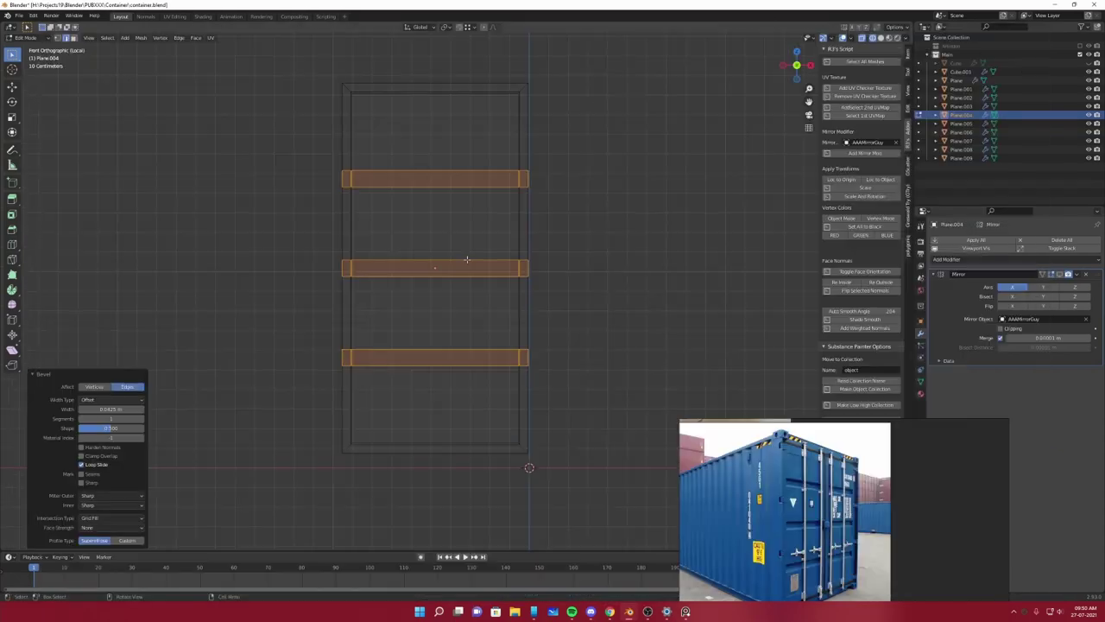
pyautogui.click(597, 355)
pyautogui.moveTo(597, 355)
pyautogui.mouseDown(button='middle')
pyautogui.moveTo(640, 355)
pyautogui.moveTo(570, 416)
pyautogui.moveTo(544, 371)
pyautogui.mouseUp(button='middle')
pyautogui.press('g')
pyautogui.press('y')
pyautogui.click(640, 355)
pyautogui.hotkey('ctrl', 's')
# Leave Edit Mode, show the whole container again and orbit to its front.
pyautogui.press('Tab')
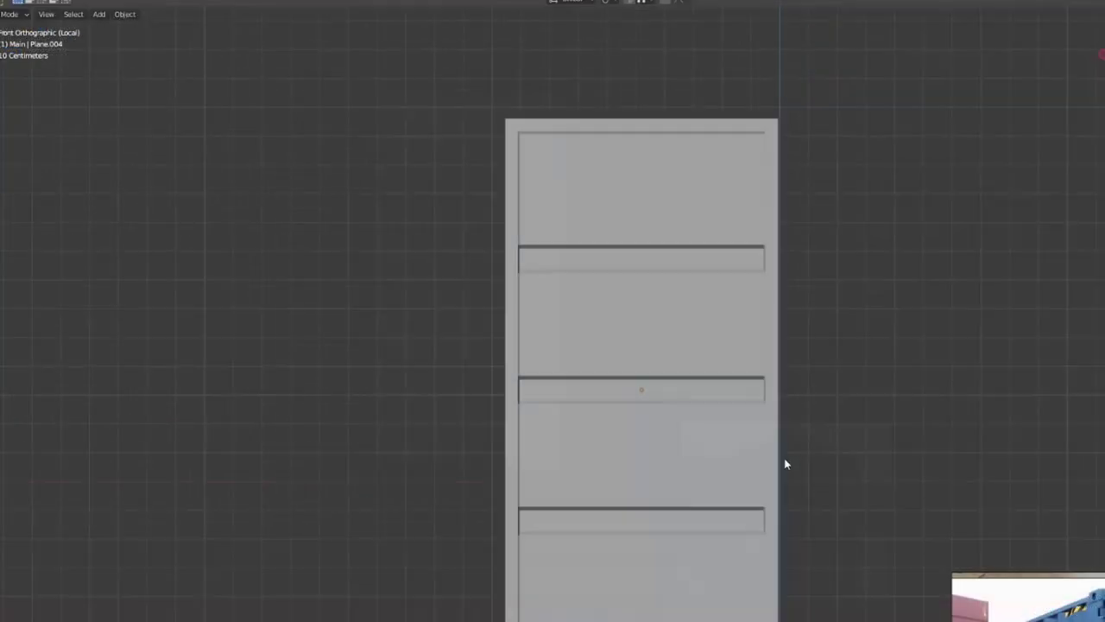
pyautogui.moveTo(785, 461); pyautogui.dragTo(798, 464, button='middle')
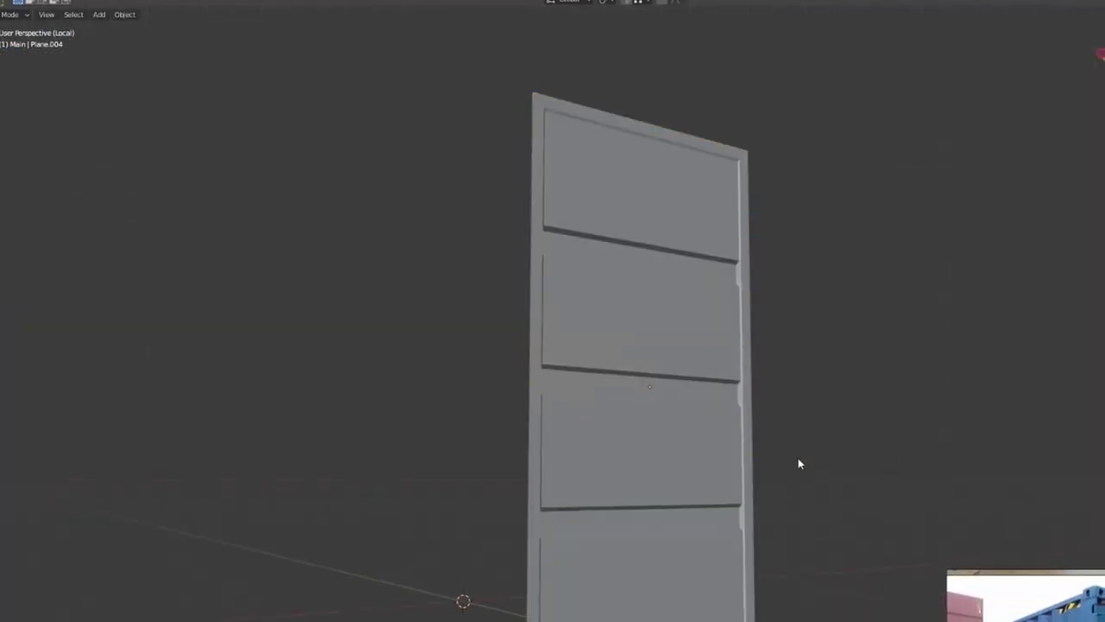
pyautogui.scroll(2, 701, 424)
pyautogui.press('KP_Divide')
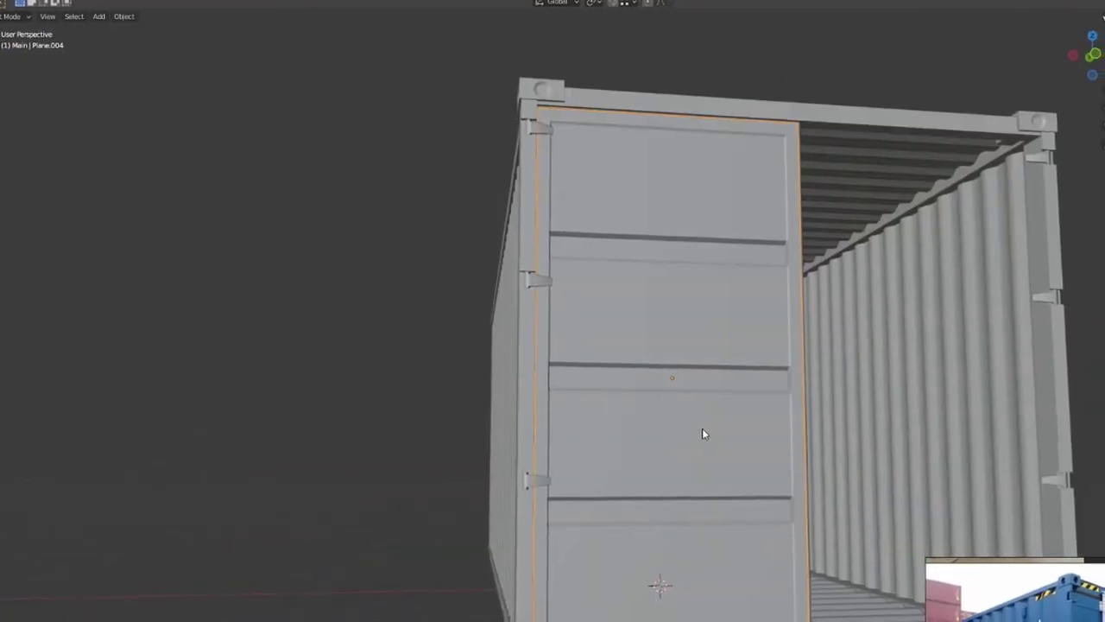
pyautogui.scroll(3, 703, 434)
pyautogui.press('Tab')
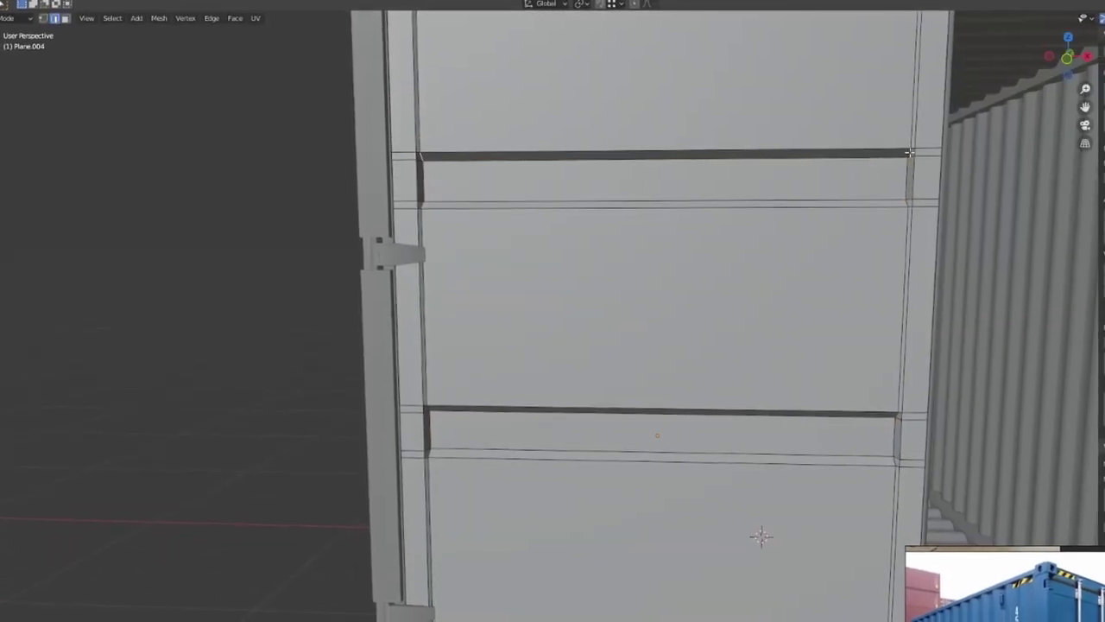
pyautogui.press('Tab')
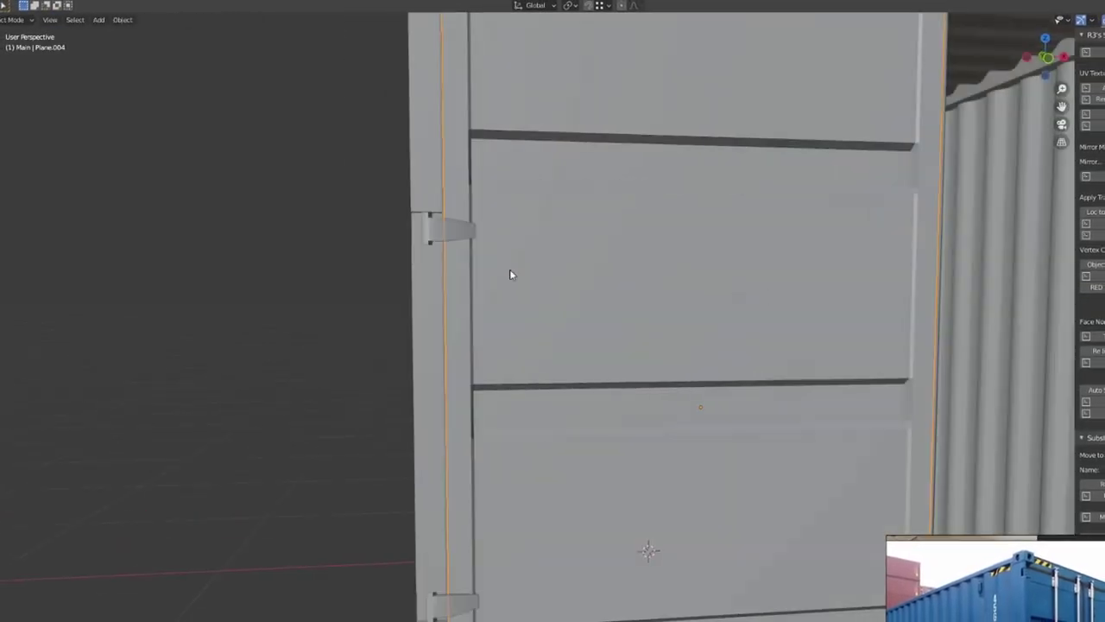
pyautogui.scroll(-5, 692, 330)
pyautogui.scroll(3, 693, 330)
pyautogui.scroll(4, 693, 330)
pyautogui.moveTo(689, 345)
pyautogui.mouseDown(button='middle')
pyautogui.moveTo(703, 377)
pyautogui.moveTo(812, 380)
pyautogui.mouseUp(button='middle')
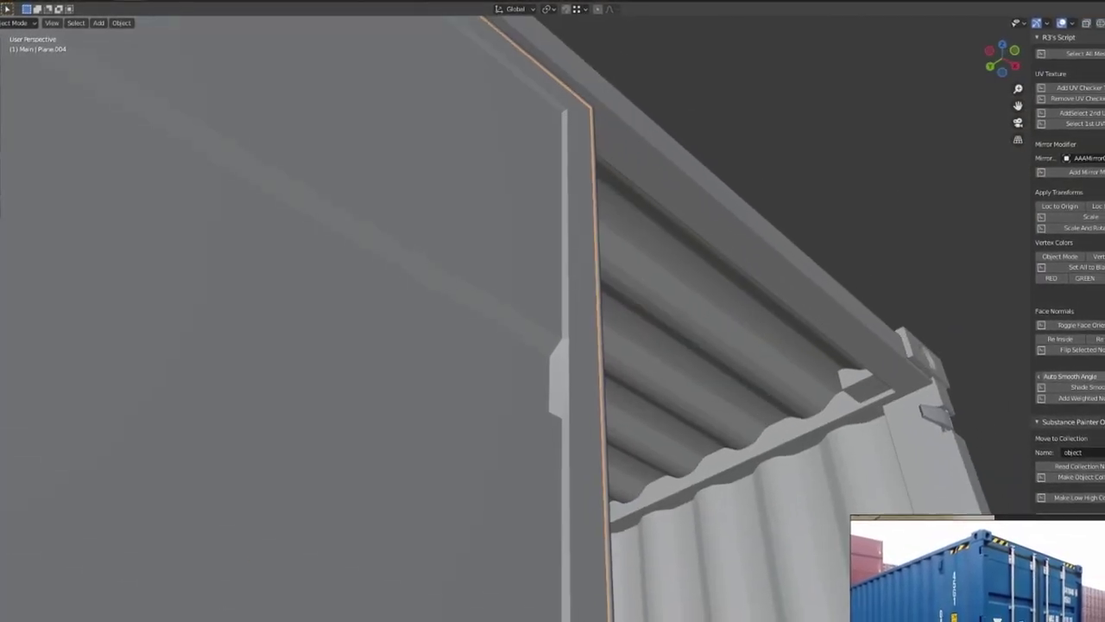
pyautogui.scroll(-5, 637, 432)
pyautogui.moveTo(637, 432)
pyautogui.mouseDown(button='middle')
pyautogui.moveTo(604, 427)
pyautogui.moveTo(640, 362)
pyautogui.moveTo(352, 451)
pyautogui.mouseUp(button='middle')
pyautogui.scroll(3, 640, 363)
pyautogui.scroll(5, 558, 464)
# Lengthen the hinge bracket by moving its outer end edge about 0.009 m in X.
pyautogui.click(558, 464)
pyautogui.press('Tab')
pyautogui.scroll(3, 530, 458)
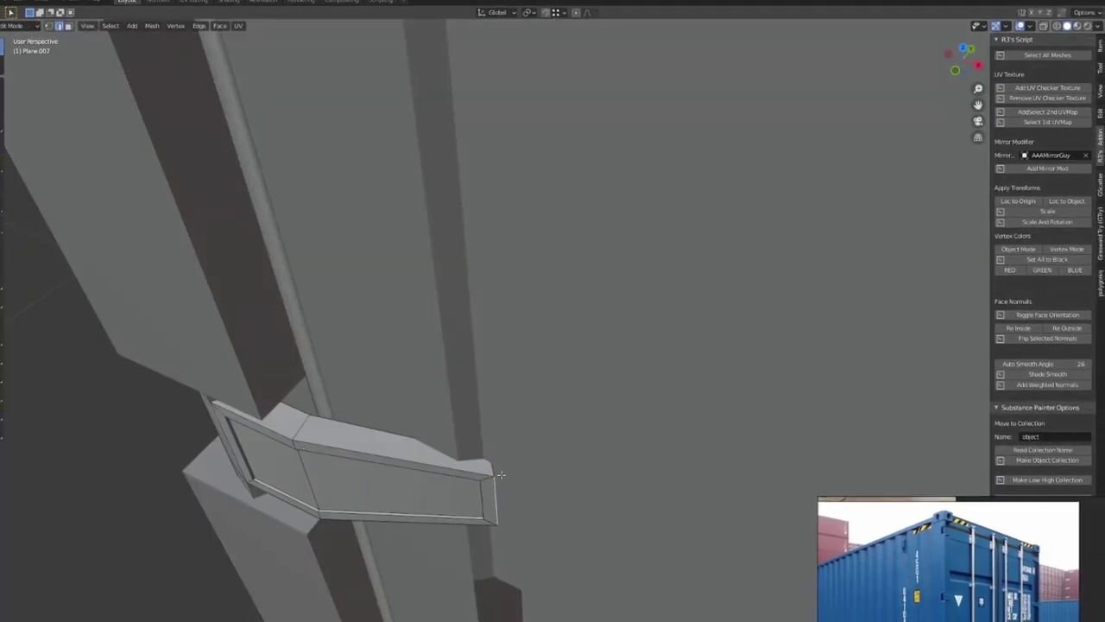
pyautogui.hotkey('alt', 'z')
pyautogui.click(498, 480)
pyautogui.hotkey('alt', 'z')
pyautogui.press('g')
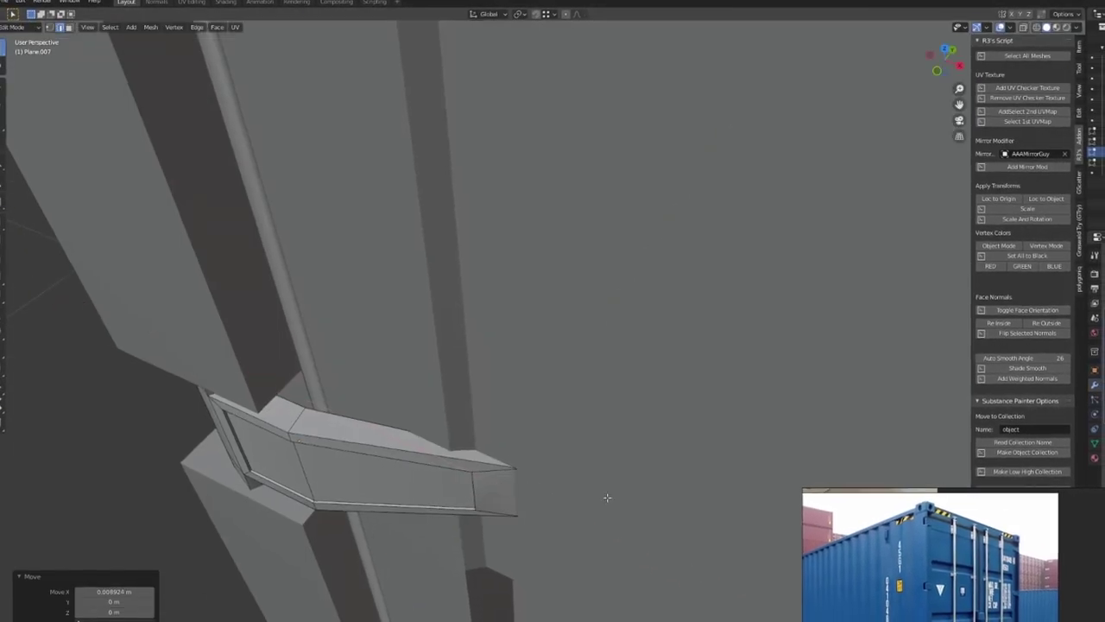
pyautogui.press('Tab')
# Orbit and zoom around the container to inspect the door and interior.
pyautogui.scroll(-5, 607, 498)
pyautogui.moveTo(645, 375); pyautogui.dragTo(523, 301, button='middle')
pyautogui.scroll(3, 589, 228)
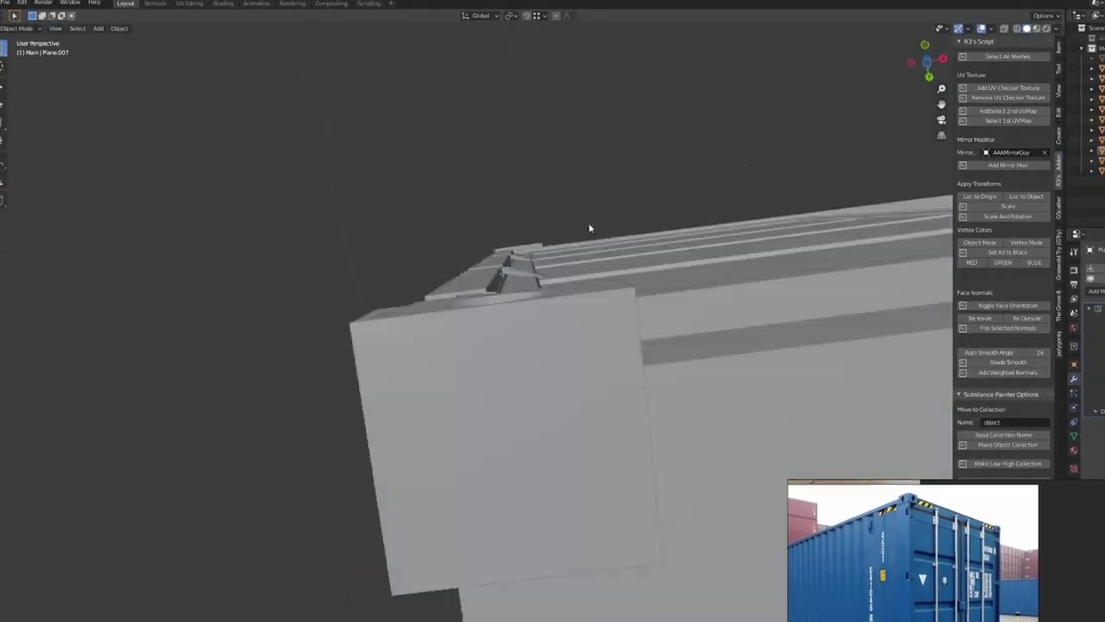
pyautogui.scroll(-5, 589, 228)
pyautogui.scroll(3, 489, 346)
pyautogui.moveTo(484, 394)
pyautogui.mouseDown(button='middle')
pyautogui.moveTo(488, 346)
pyautogui.moveTo(397, 387)
pyautogui.moveTo(489, 407)
pyautogui.mouseUp(button='middle')
pyautogui.scroll(-4, 397, 387)
pyautogui.scroll(-3, 489, 407)
pyautogui.scroll(5, 524, 328)
pyautogui.moveTo(524, 328); pyautogui.dragTo(634, 372, button='middle')
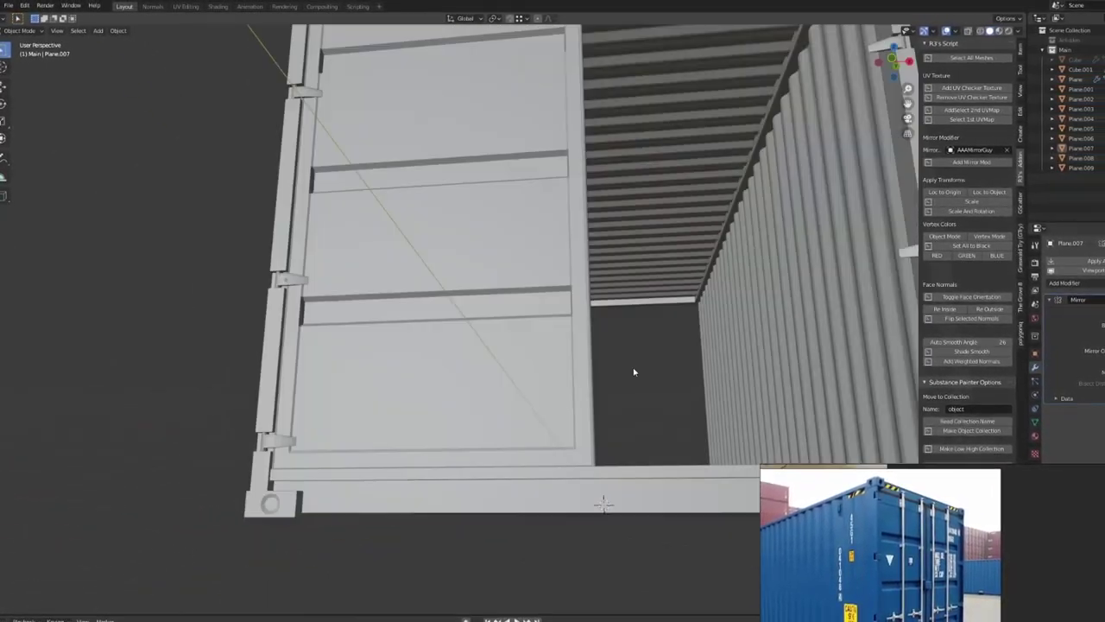
pyautogui.scroll(-5, 634, 373)
pyautogui.scroll(5, 524, 405)
pyautogui.moveTo(524, 405)
pyautogui.mouseDown(button='middle')
pyautogui.moveTo(564, 357)
pyautogui.moveTo(636, 400)
pyautogui.moveTo(658, 269)
pyautogui.mouseUp(button='middle')
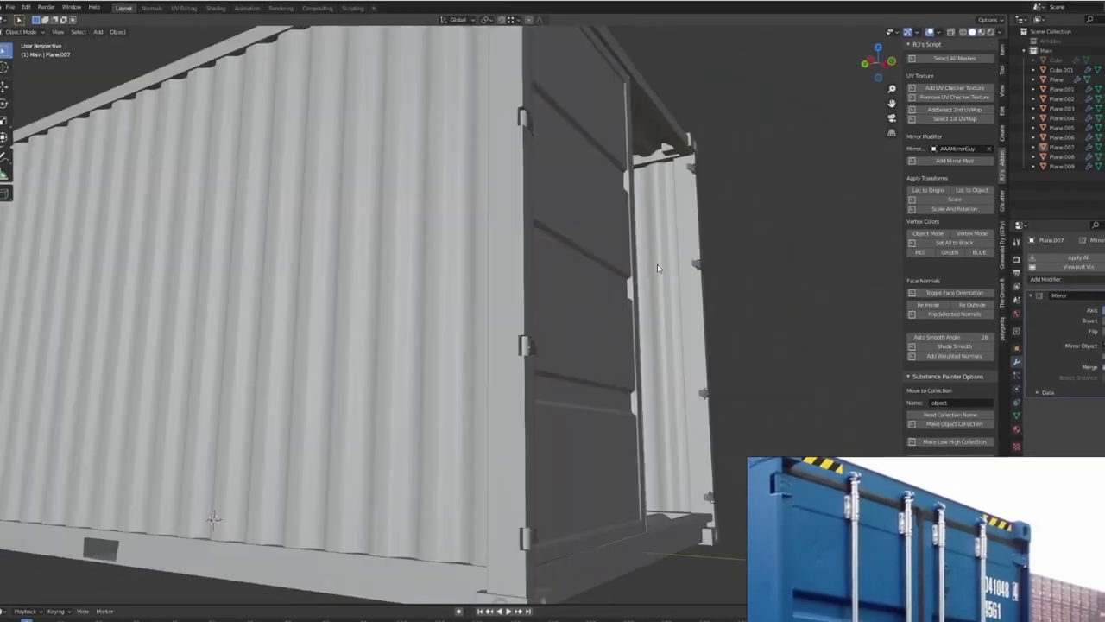
pyautogui.scroll(5, 526, 400)
pyautogui.scroll(-5, 493, 370)
pyautogui.scroll(4, 563, 333)
pyautogui.scroll(2, 562, 334)
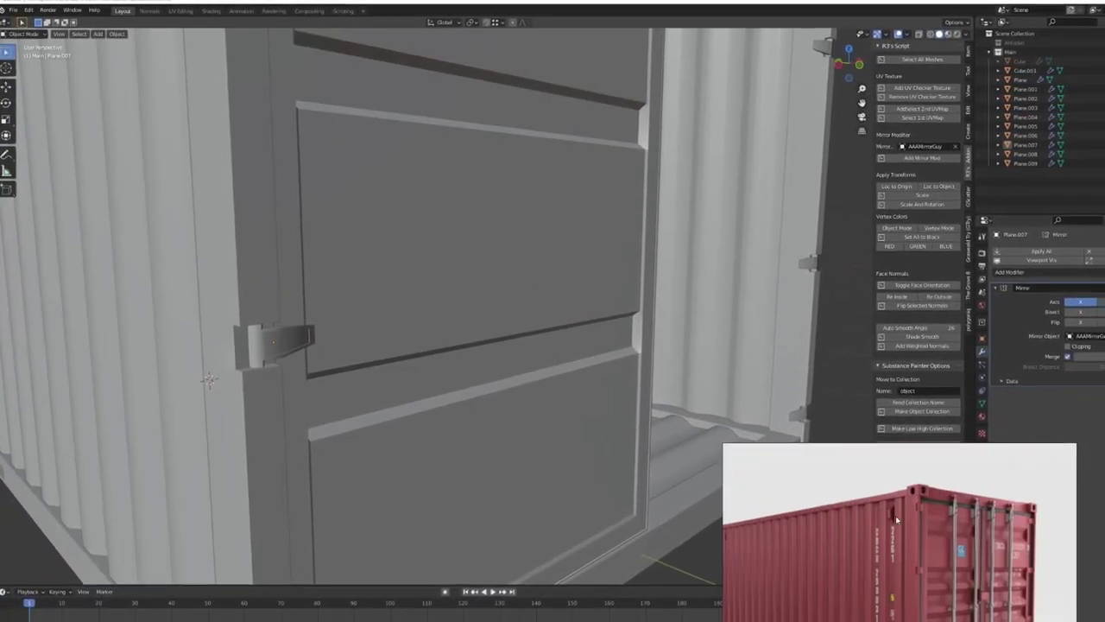
pyautogui.moveTo(897, 520)
pyautogui.mouseDown(button='middle')
pyautogui.moveTo(673, 457)
pyautogui.moveTo(734, 491)
pyautogui.mouseUp(button='middle')
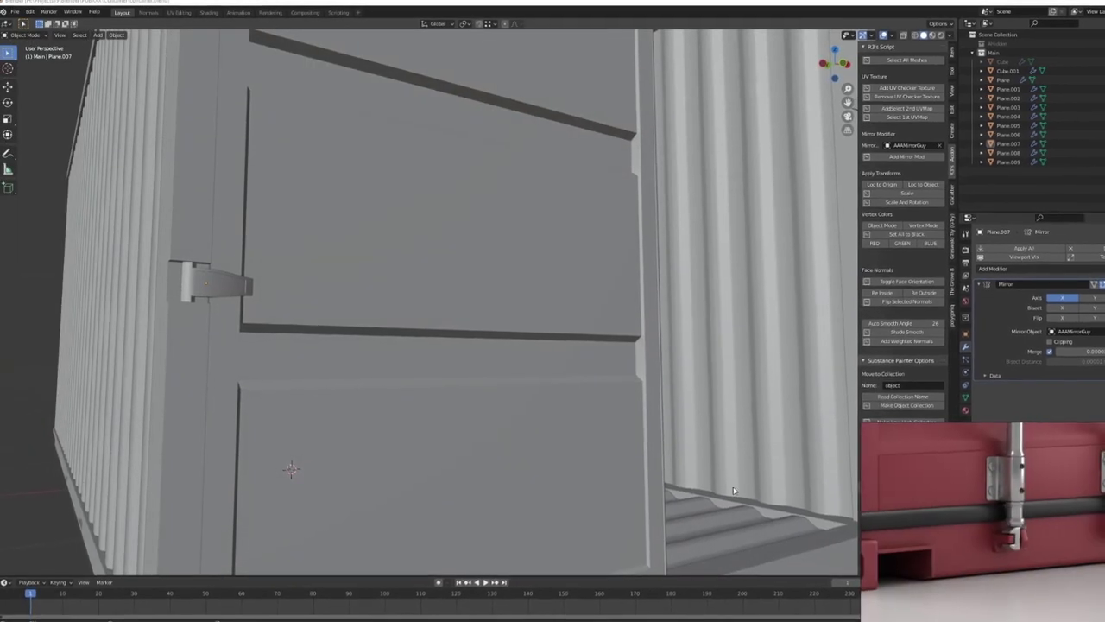
pyautogui.scroll(-5, 734, 491)
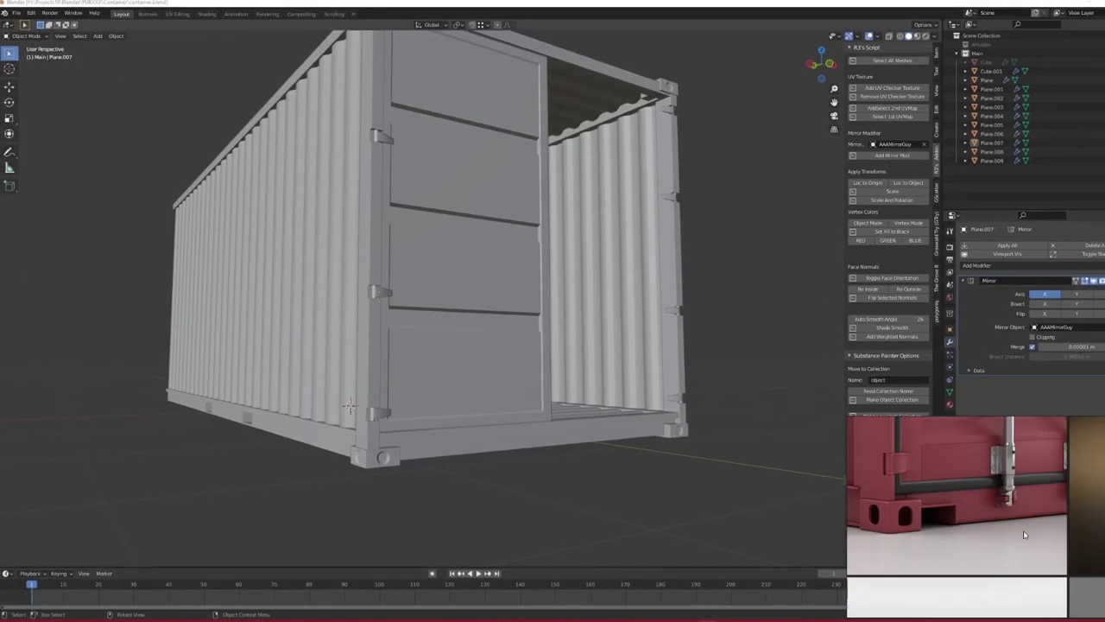
pyautogui.scroll(-5, 552, 409)
pyautogui.moveTo(552, 408); pyautogui.dragTo(780, 456, button='middle')
pyautogui.scroll(5, 780, 456)
# View the container door from the front and delete the selected object.
pyautogui.press('KP_1')
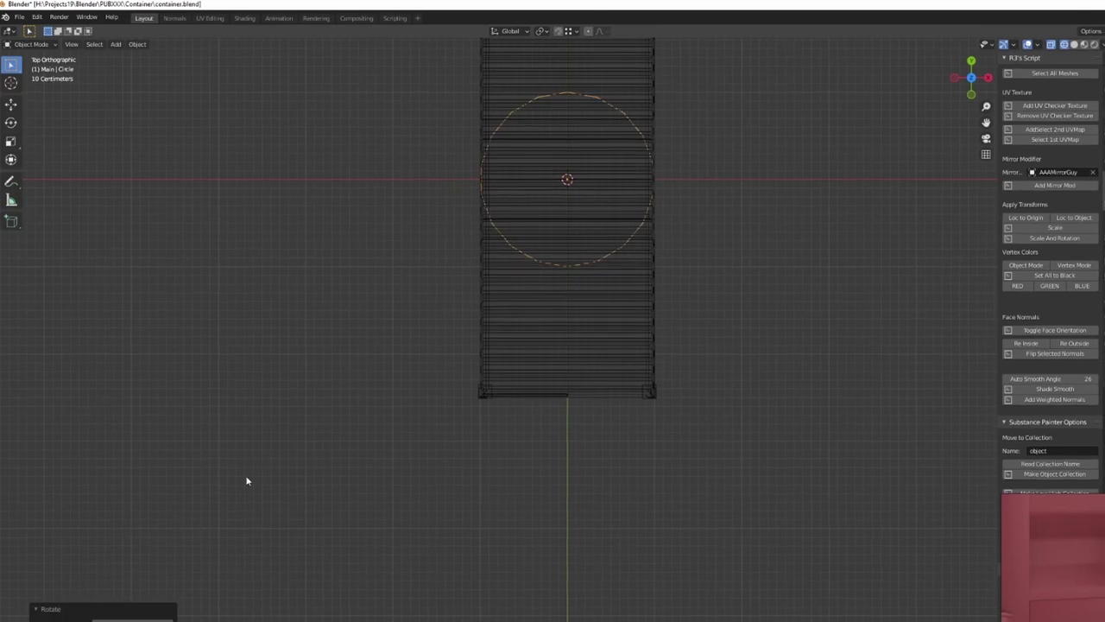
pyautogui.click(446, 386)
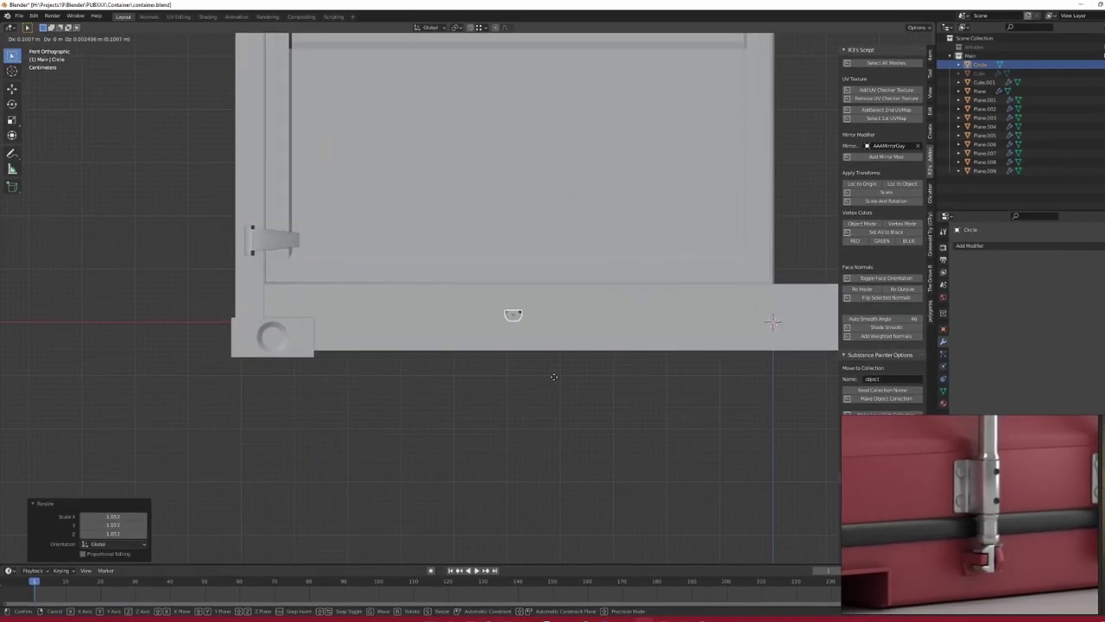
# Frame the small round piece, raise it along Z and select its right-side faces.
pyautogui.press('KP_Decimal')
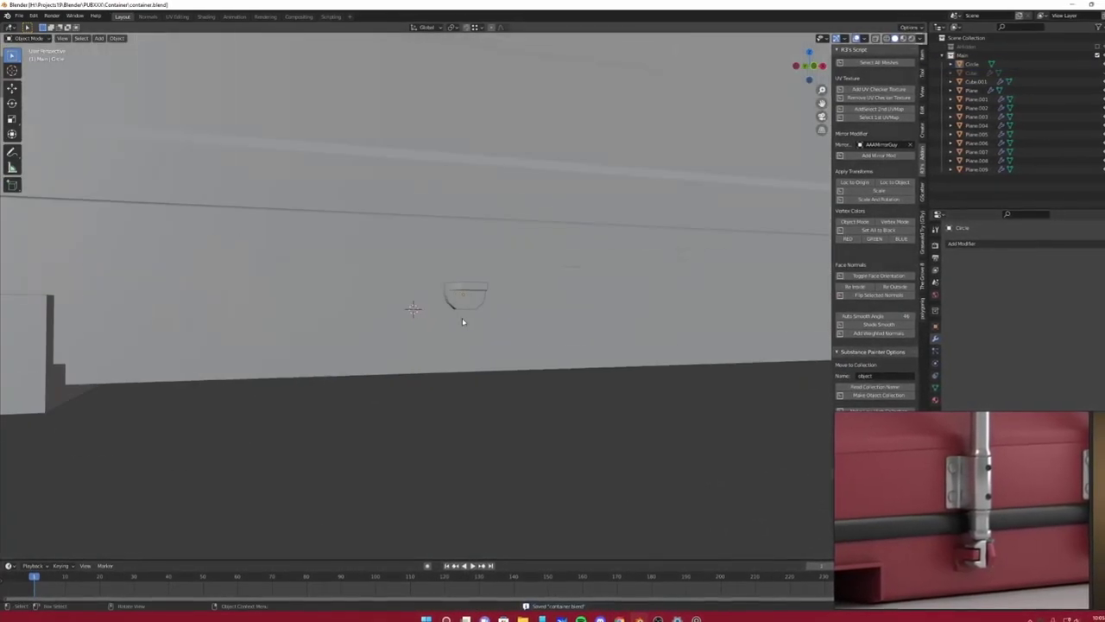
pyautogui.moveTo(537, 393)
pyautogui.mouseDown(button='middle')
pyautogui.moveTo(537, 296)
pyautogui.moveTo(529, 369)
pyautogui.mouseUp(button='middle')
pyautogui.press('g')
pyautogui.press('z')
pyautogui.click(538, 295)
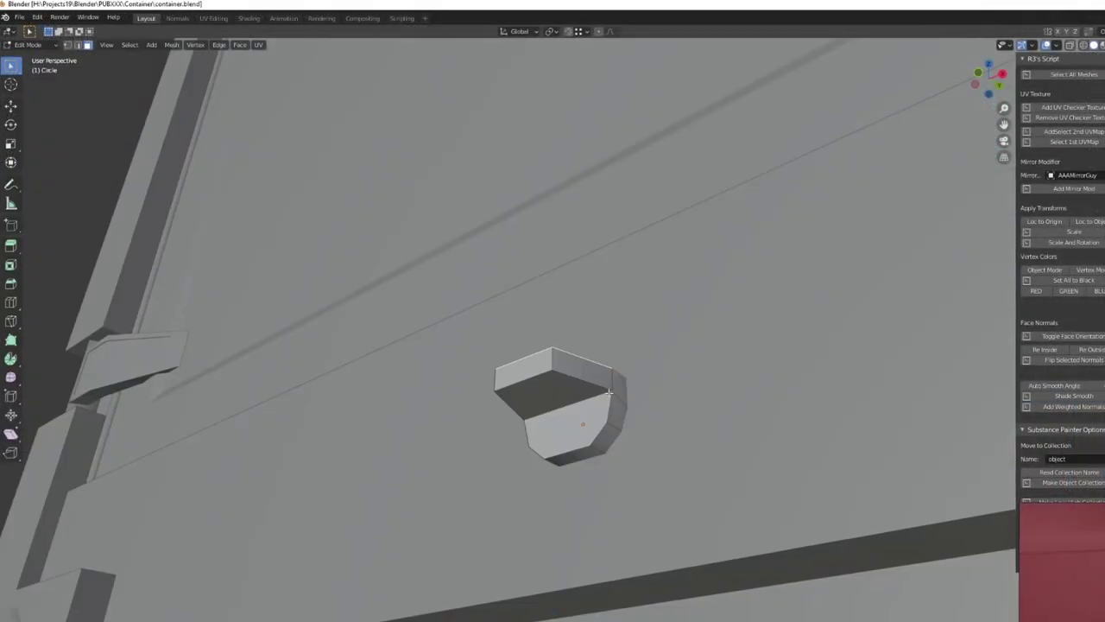
pyautogui.click(643, 397)
pyautogui.moveTo(643, 398); pyautogui.dragTo(682, 406, button='middle')
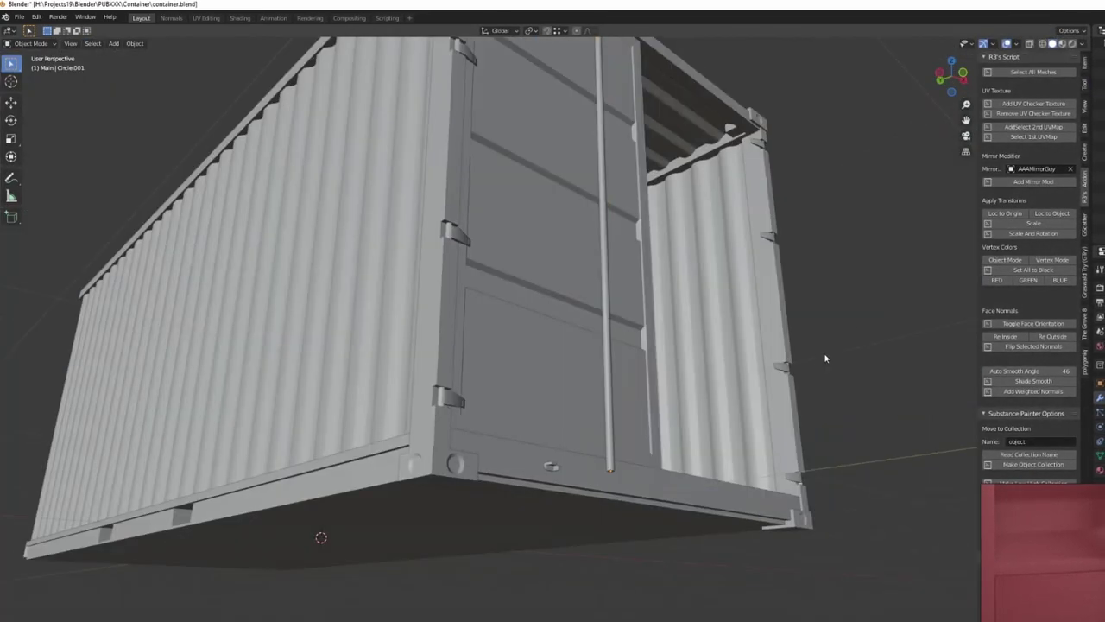
pyautogui.moveTo(824, 352); pyautogui.dragTo(613, 396, button='middle')
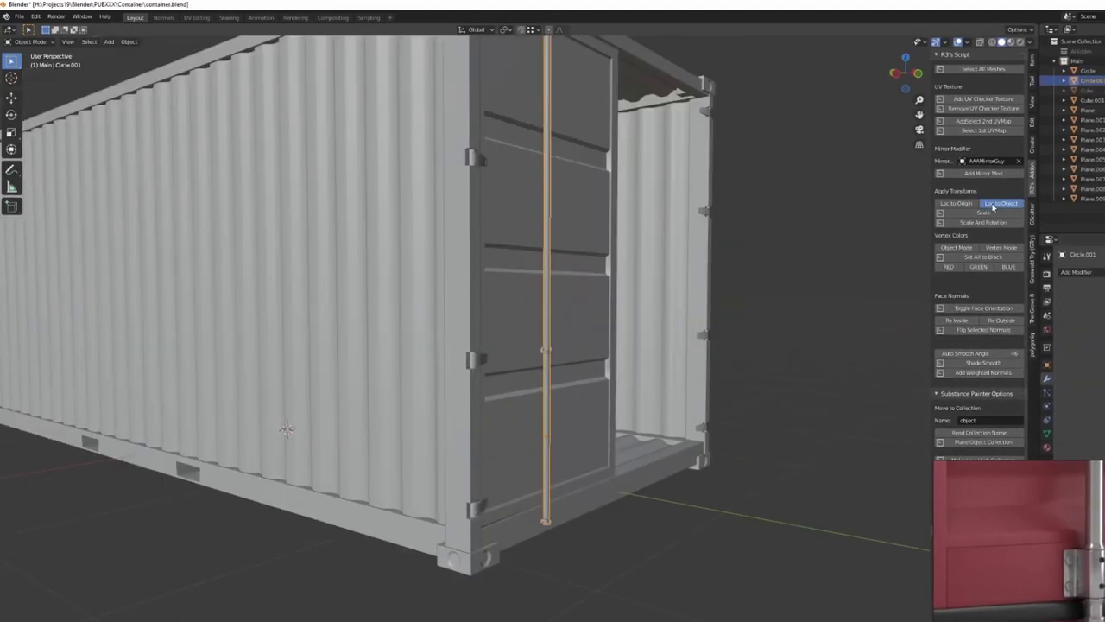
# Apply the lock rod's scale and select the original Circle piece.
pyautogui.click(985, 212)
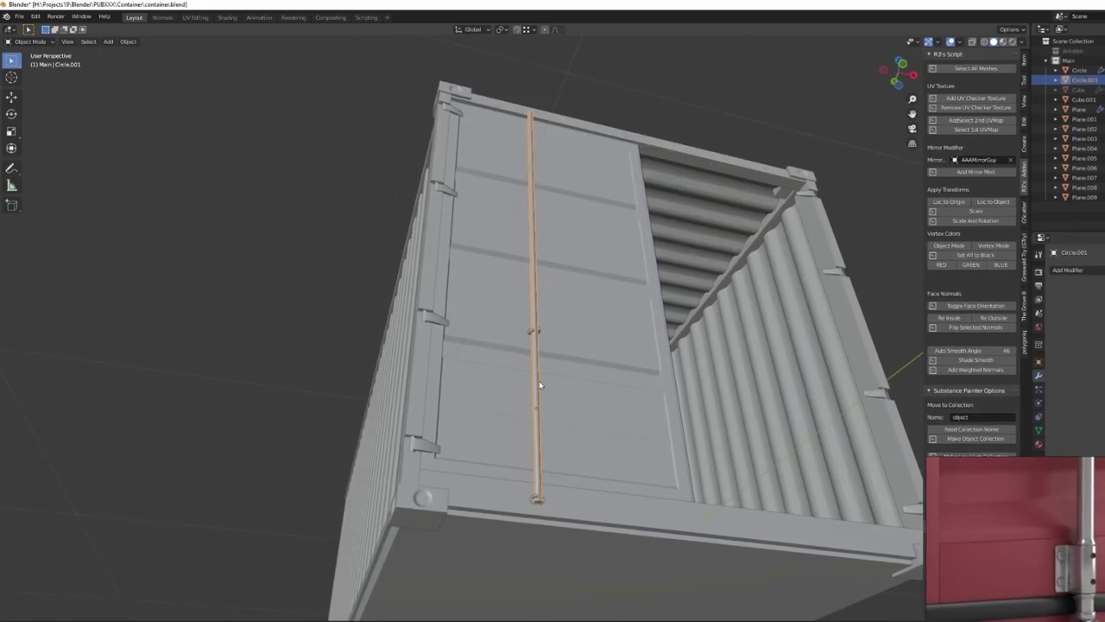
pyautogui.click(649, 458)
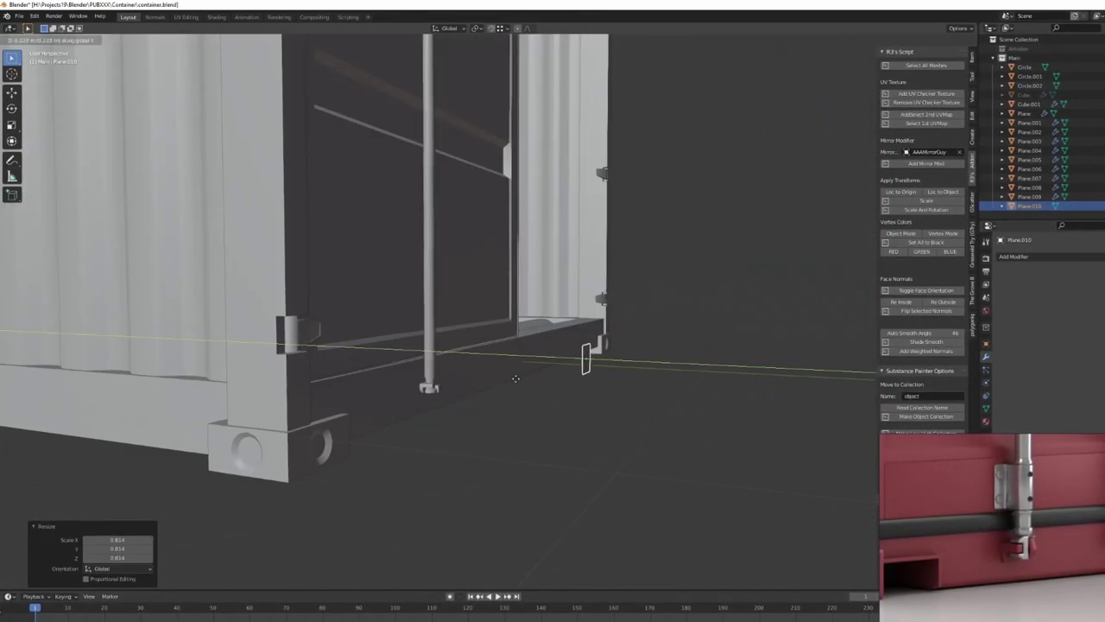
# Raise the plane on the lock rod and widen it along X.
pyautogui.scroll(-3, 640, 231)
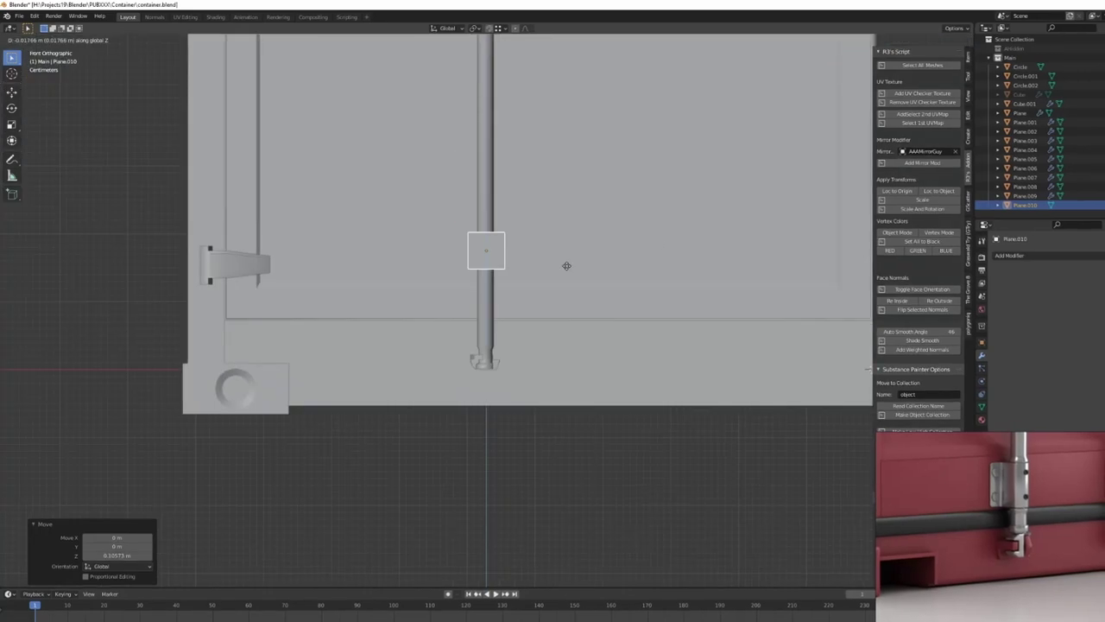
pyautogui.click(620, 257)
pyautogui.moveTo(620, 257); pyautogui.dragTo(501, 279, button='middle')
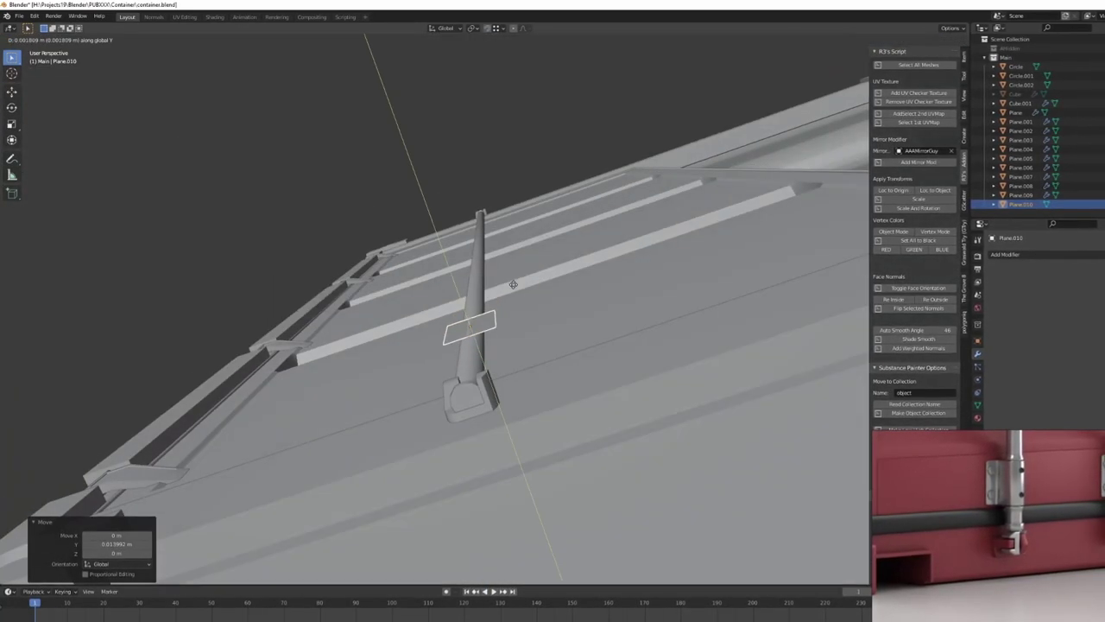
pyautogui.press('KP_1')
pyautogui.hotkey('shift', 'z')
pyautogui.press('s')
pyautogui.press('x')
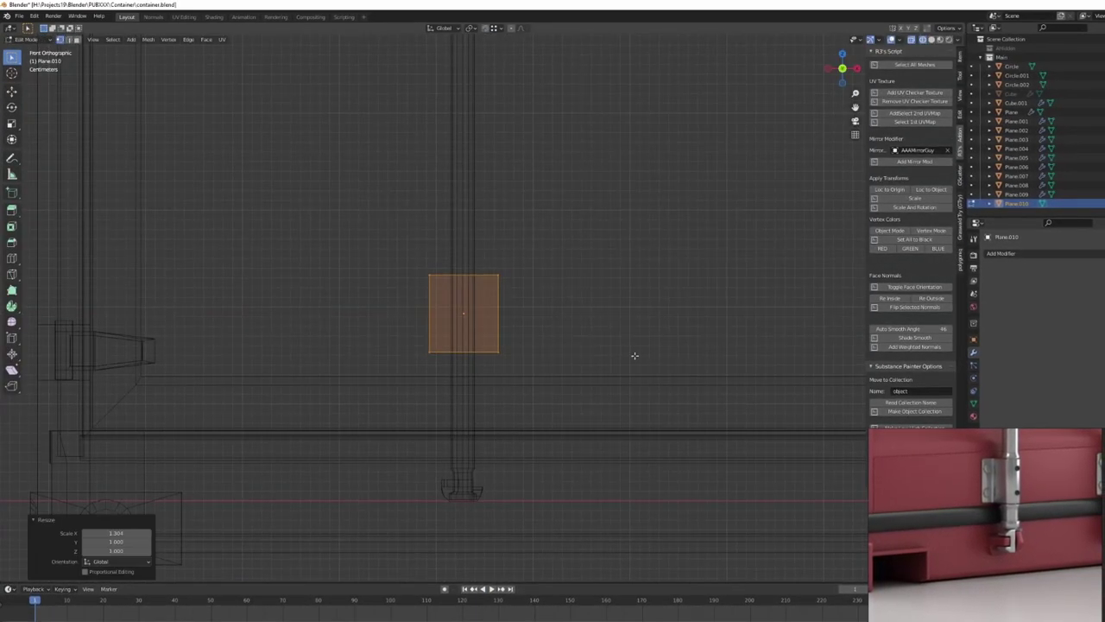
pyautogui.hotkey('shift', 'z')
pyautogui.moveTo(635, 355)
pyautogui.mouseDown(button='middle')
pyautogui.moveTo(538, 345)
pyautogui.moveTo(430, 363)
pyautogui.mouseUp(button='middle')
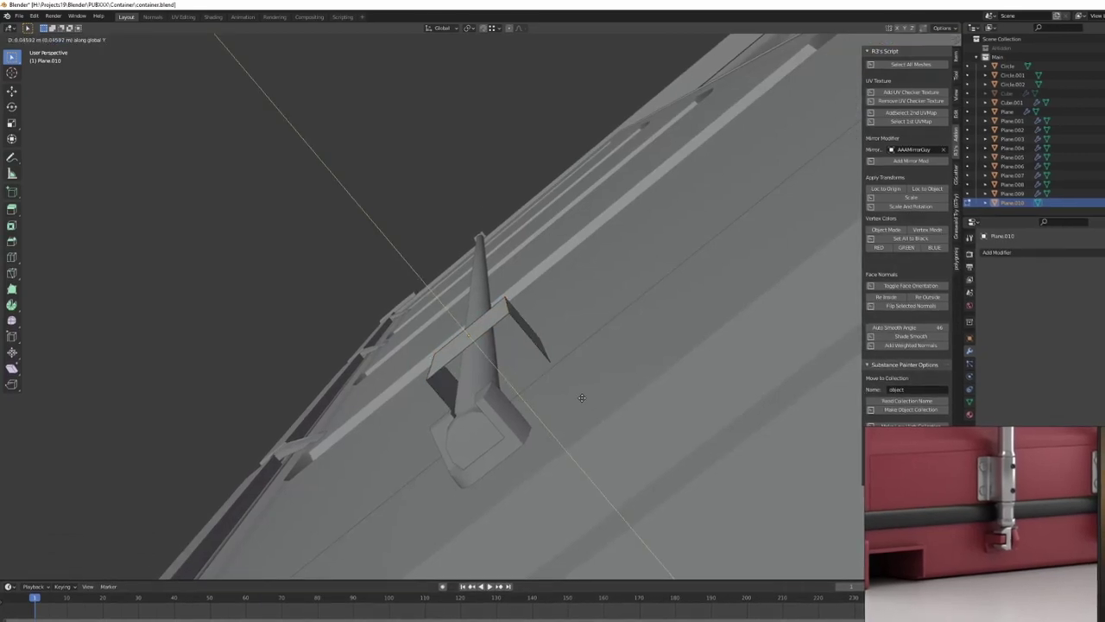
pyautogui.click(637, 361)
# Extrude the bracket flanges along Y and widen them along X to about 1.322.
pyautogui.moveTo(637, 361); pyautogui.dragTo(518, 354, button='middle')
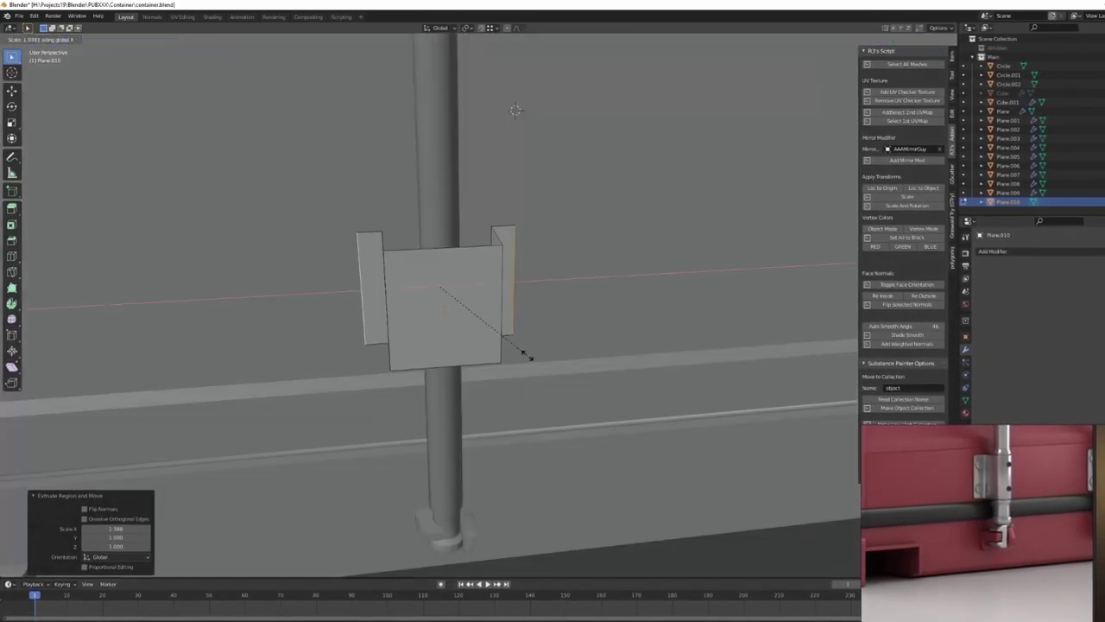
pyautogui.press('g')
pyautogui.press('y')
pyautogui.moveTo(554, 397)
pyautogui.mouseDown(button='middle')
pyautogui.moveTo(582, 345)
pyautogui.moveTo(558, 367)
pyautogui.moveTo(539, 366)
pyautogui.moveTo(565, 375)
pyautogui.moveTo(575, 363)
pyautogui.moveTo(505, 373)
pyautogui.moveTo(651, 407)
pyautogui.moveTo(621, 378)
pyautogui.moveTo(565, 375)
pyautogui.moveTo(488, 337)
pyautogui.moveTo(518, 362)
pyautogui.mouseUp(button='middle')
pyautogui.press('s')
pyautogui.press('x')
pyautogui.click(572, 383)
pyautogui.rightClick(514, 370)
pyautogui.press('s')
pyautogui.press('x')
pyautogui.click(603, 419)
# Save the file, then bevel the bracket's bends by about 0.006 m.
pyautogui.press('Tab')
pyautogui.hotkey('ctrl', 's')
pyautogui.press('KP_Decimal')
pyautogui.press('Tab')
pyautogui.scroll(2, 518, 363)
pyautogui.hotkey('ctrl', 'b')
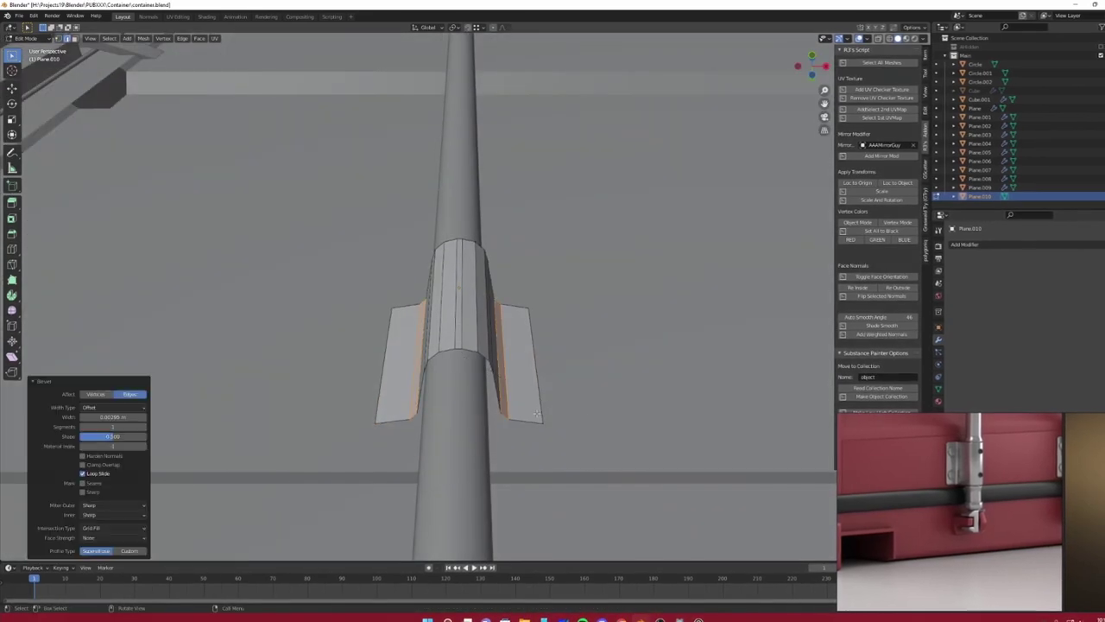
# Thicken the lock-rod bracket along its normals with Alt+S.
pyautogui.rightClick(694, 443)
pyautogui.moveTo(694, 443); pyautogui.dragTo(594, 389, button='middle')
pyautogui.hotkey('alt', 's')
pyautogui.press('Tab')
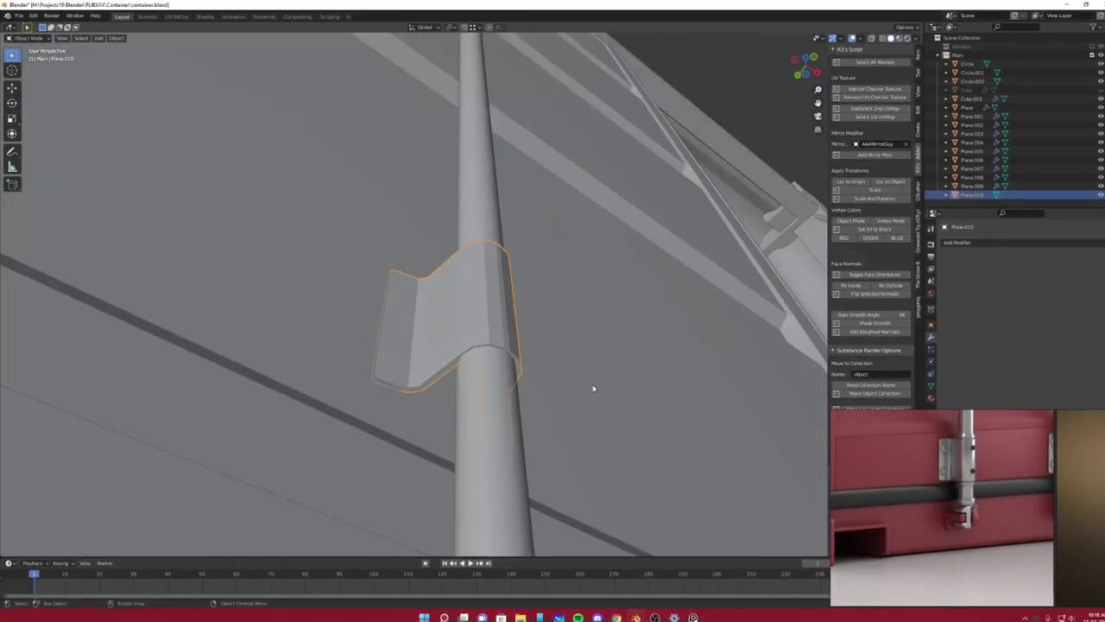
# Add a circle to the bracket mesh in front view for a bolt head.
pyautogui.moveTo(500, 293)
pyautogui.mouseDown(button='middle')
pyautogui.moveTo(636, 375)
pyautogui.moveTo(553, 380)
pyautogui.moveTo(562, 445)
pyautogui.moveTo(367, 388)
pyautogui.mouseUp(button='middle')
pyautogui.press('KP_1')
pyautogui.press('Tab')
pyautogui.scroll(-2, 552, 401)
pyautogui.hotkey('shift', 'a')
pyautogui.click(553, 401)
pyautogui.hotkey('shift', 'z')
pyautogui.scroll(-2, 562, 445)
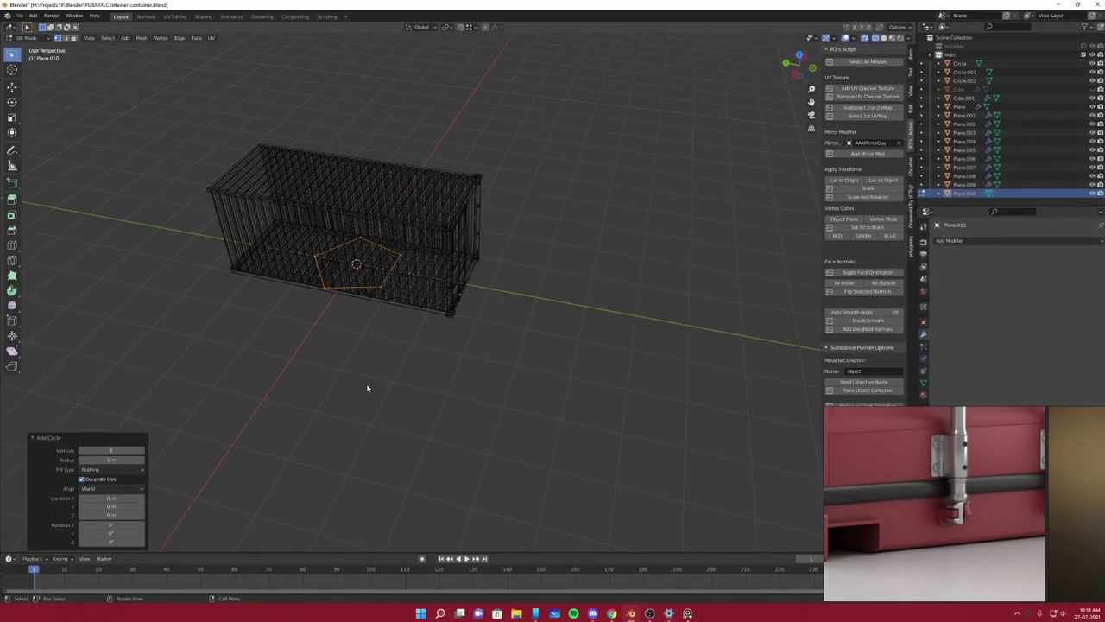
pyautogui.scroll(3, 555, 341)
# Shrink the new circle down to bolt-head size on the bracket.
pyautogui.hotkey('shift', 'z')
pyautogui.press('s')
pyautogui.scroll(4, 556, 340)
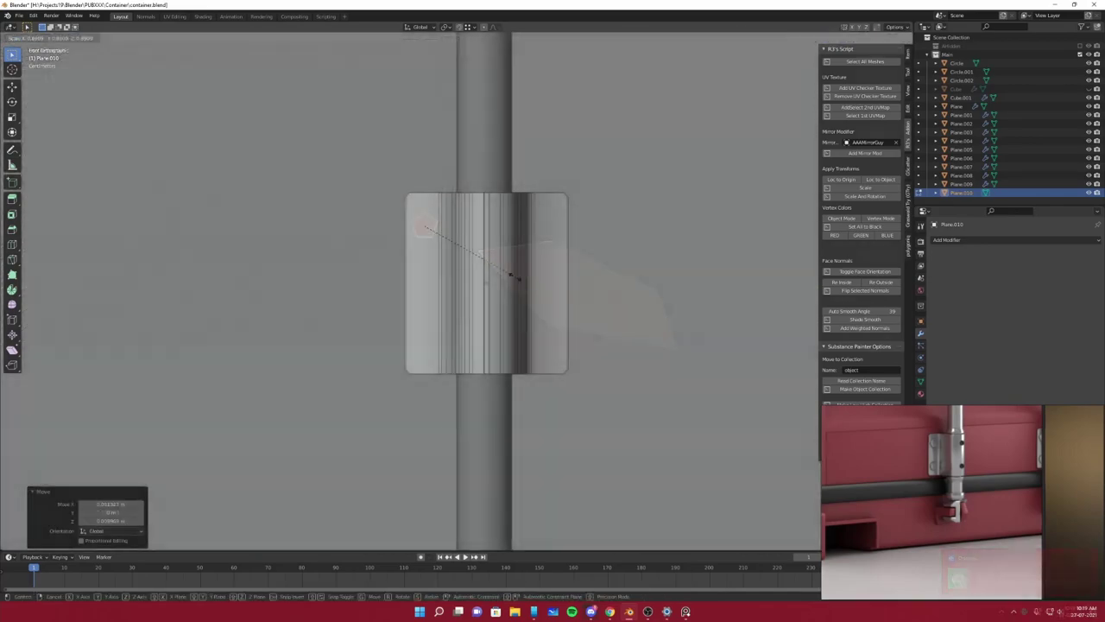
pyautogui.moveTo(651, 343)
pyautogui.mouseDown(button='middle')
pyautogui.moveTo(519, 329)
pyautogui.moveTo(464, 335)
pyautogui.moveTo(440, 285)
pyautogui.mouseUp(button='middle')
pyautogui.scroll(3, 518, 328)
pyautogui.press('g')
pyautogui.click(475, 314)
# Position the bolt heads at the bracket's corners and save the file.
pyautogui.hotkey('ctrl', 'l')
pyautogui.press('g')
pyautogui.click(463, 315)
pyautogui.press('`')
pyautogui.click(456, 265)
pyautogui.press('r')
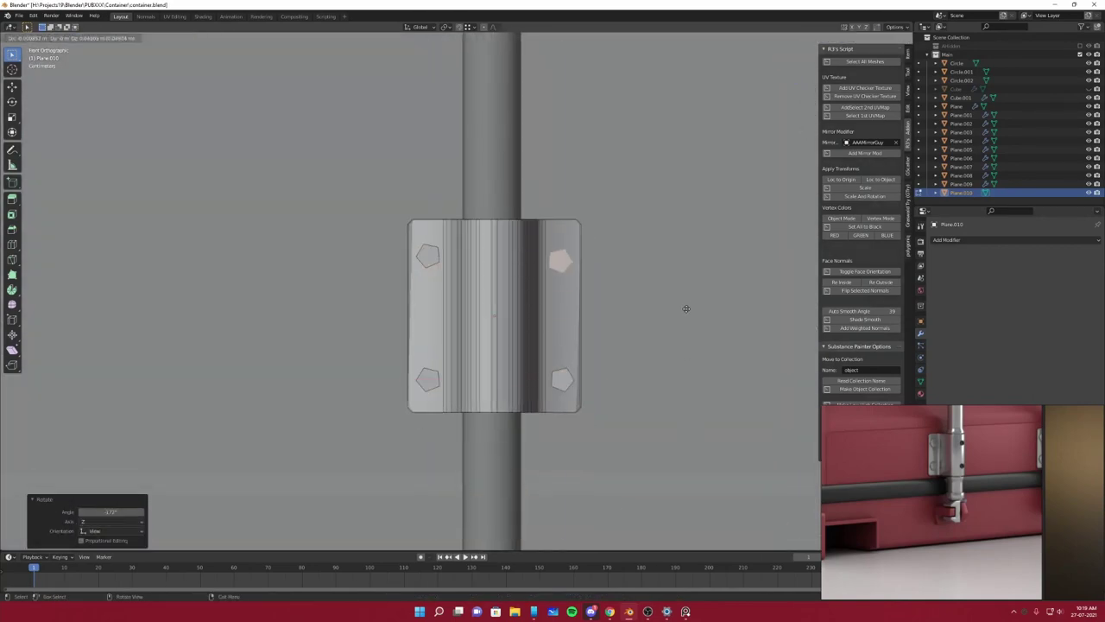
pyautogui.press('Tab')
pyautogui.moveTo(778, 371); pyautogui.dragTo(550, 403, button='middle')
pyautogui.press('KP_1')
pyautogui.hotkey('ctrl', 's')
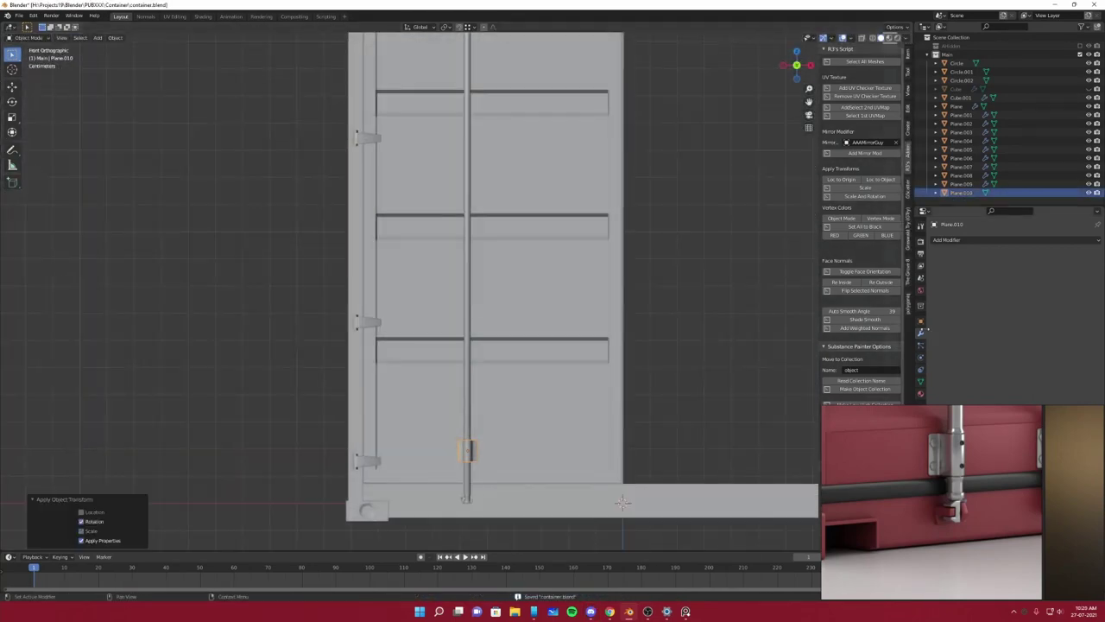
# Copy the rod bracket straight up to near the top of the lock rod.
pyautogui.moveTo(622, 502); pyautogui.dragTo(587, 389, button='middle')
pyautogui.press('KP_1')
pyautogui.hotkey('shift', 'd')
pyautogui.press('z')
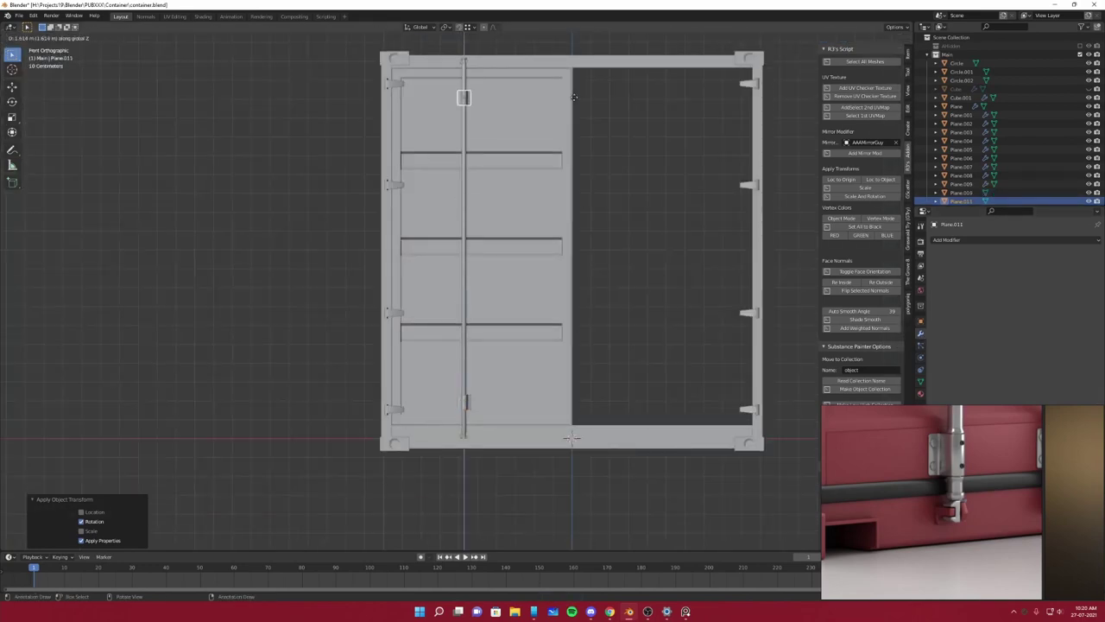
pyautogui.click(572, 235)
# Select both lock rods on the container doors.
pyautogui.moveTo(572, 235); pyautogui.dragTo(479, 314, button='middle')
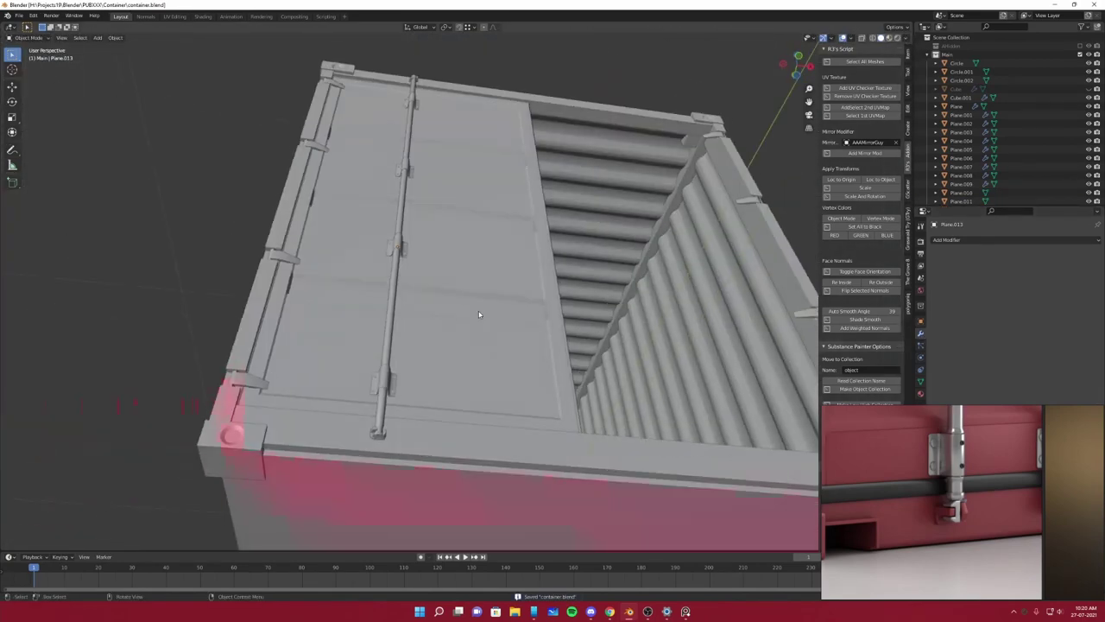
pyautogui.moveTo(414, 115); pyautogui.dragTo(518, 328, button='middle')
pyautogui.press('KP_1')
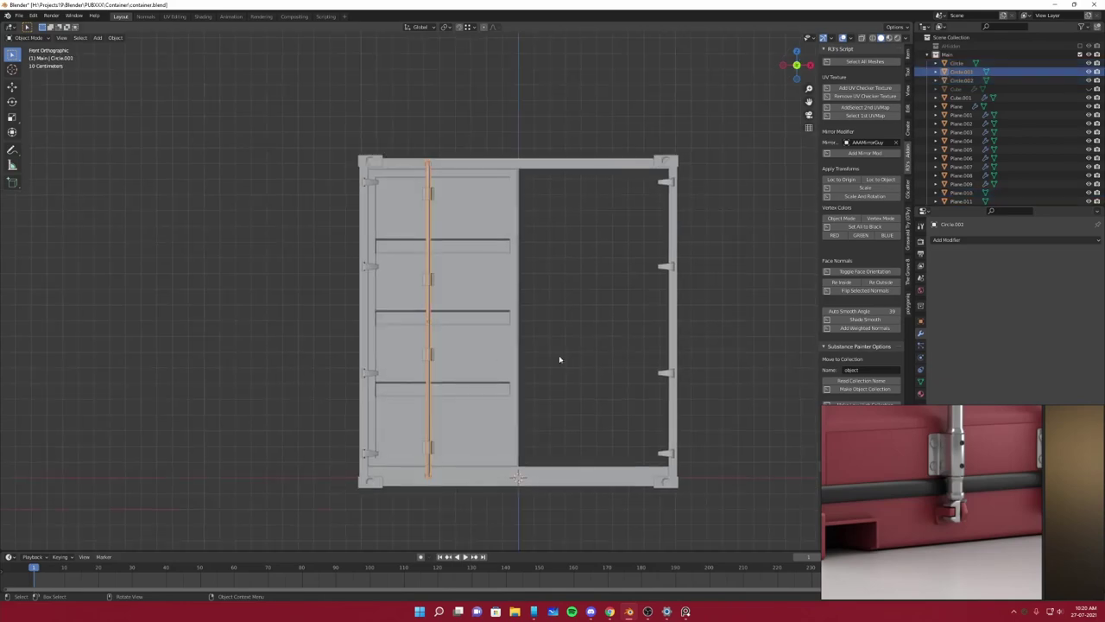
pyautogui.click(424, 478)
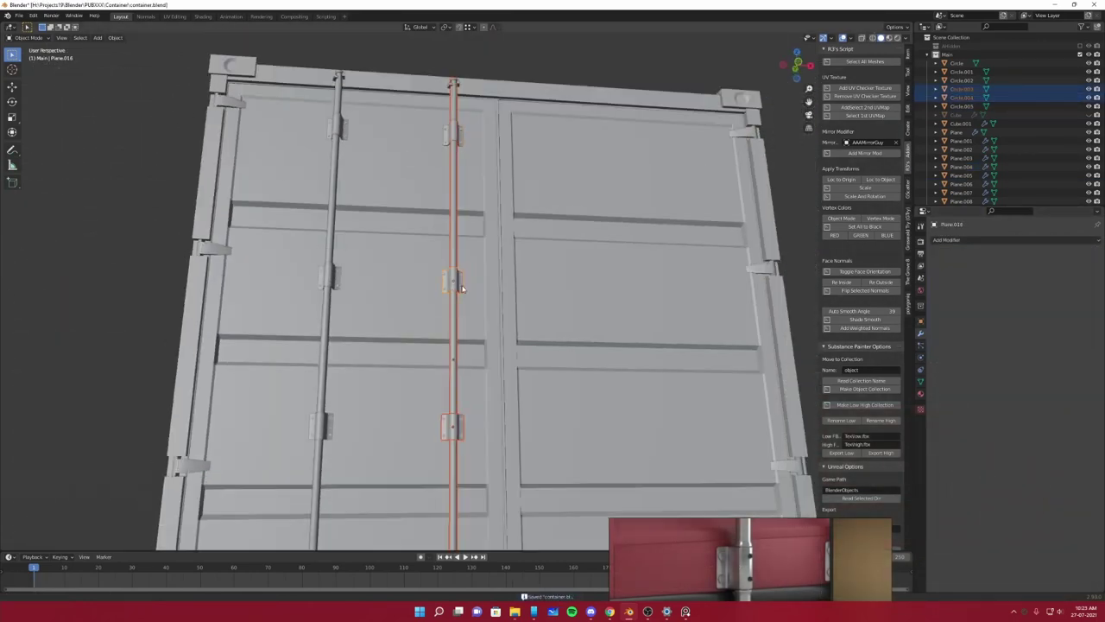
pyautogui.moveTo(463, 395); pyautogui.dragTo(415, 259, button='middle')
pyautogui.keyDown('shift'); pyautogui.click(345, 216); pyautogui.keyUp('shift')
pyautogui.moveTo(345, 216); pyautogui.dragTo(368, 115, button='middle')
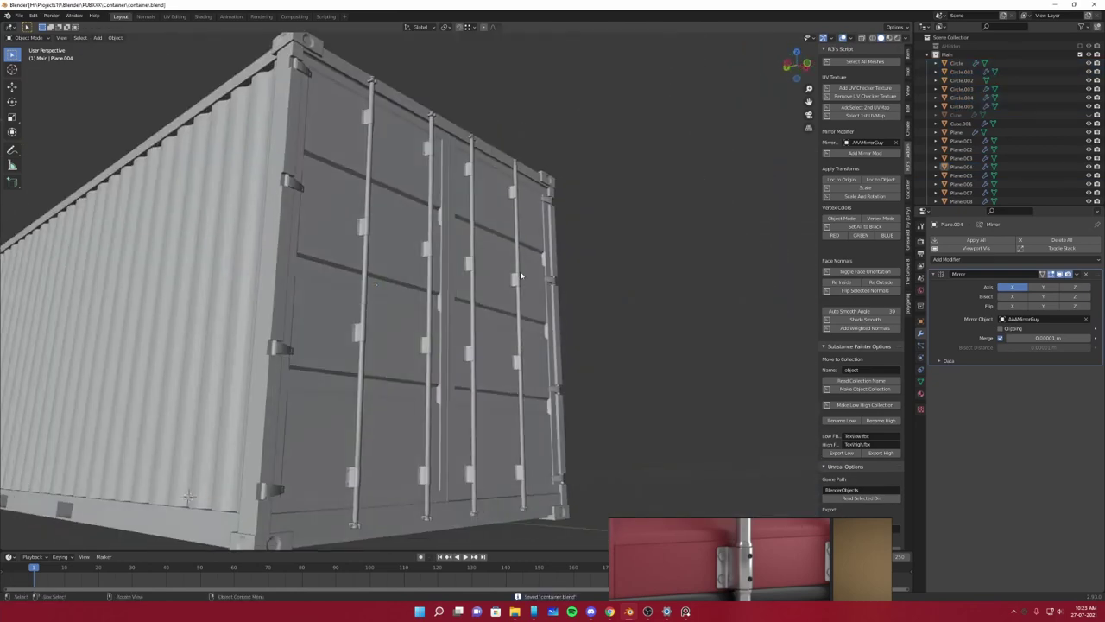
pyautogui.scroll(-8, 521, 275)
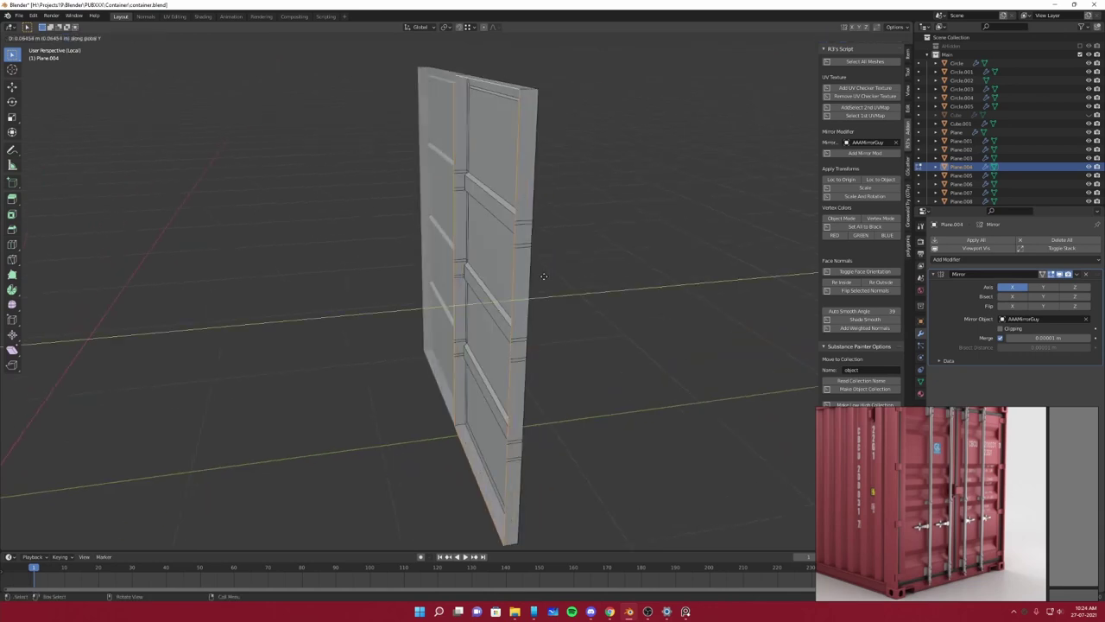
# Add a second Mirror modifier to the door panel, mirroring along Y.
pyautogui.click(946, 259)
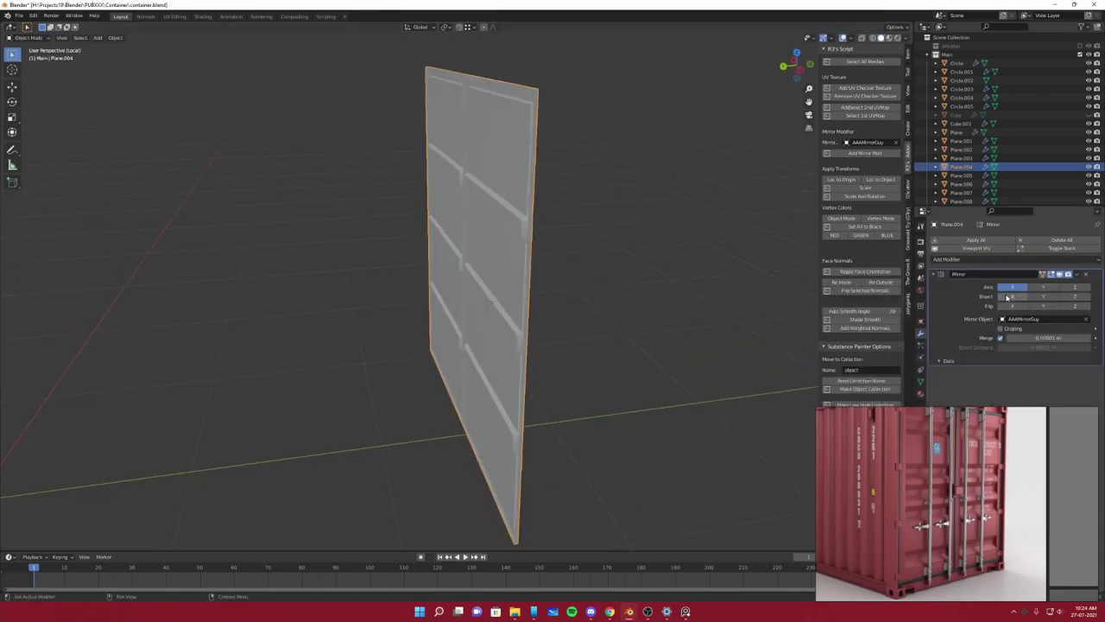
pyautogui.click(1036, 296)
pyautogui.click(1044, 288)
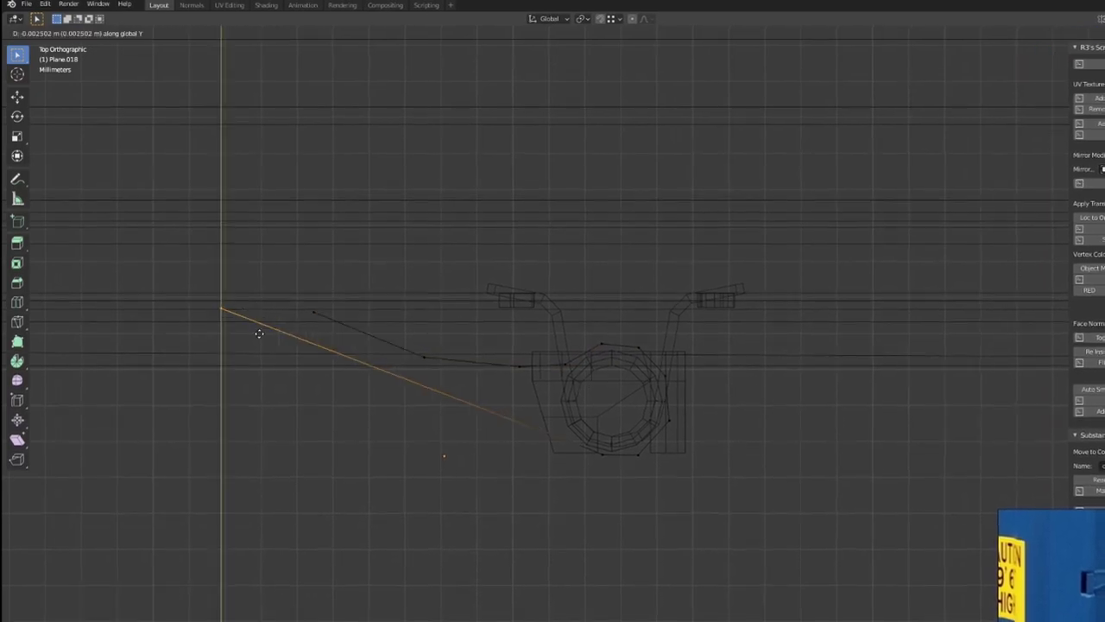
# Confirm the extruded handle segment and select the vertices at its end.
pyautogui.click(259, 334)
pyautogui.keyDown('shift'); pyautogui.moveTo(259, 333); pyautogui.dragTo(451, 323, button='middle'); pyautogui.keyUp('shift')
pyautogui.moveTo(447, 293); pyautogui.dragTo(490, 315)
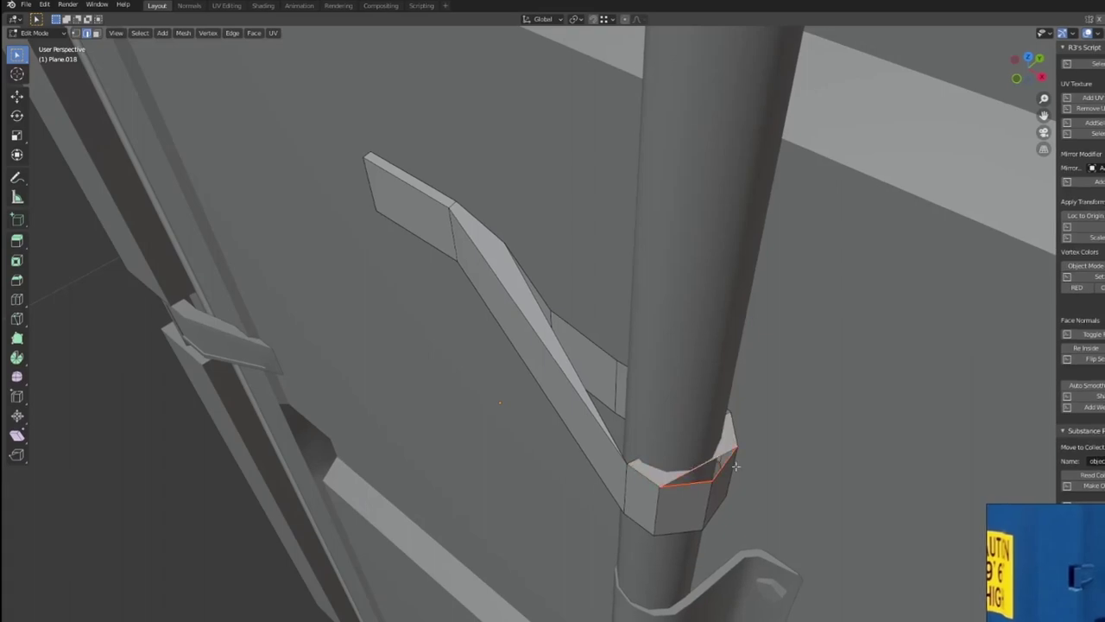
pyautogui.moveTo(736, 466); pyautogui.dragTo(418, 480, button='middle')
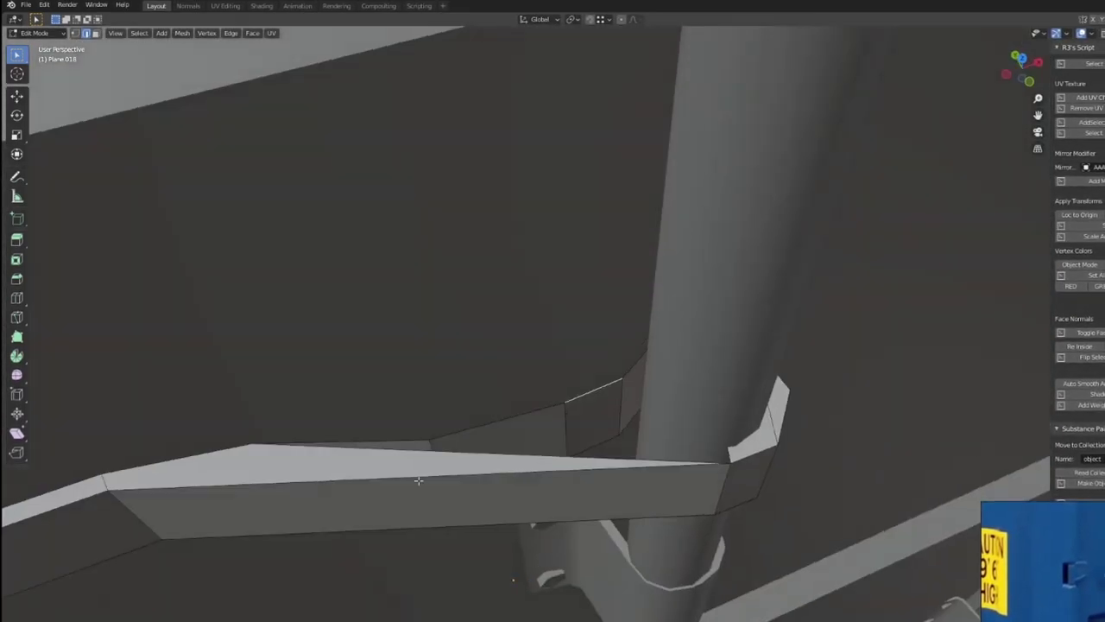
pyautogui.moveTo(650, 475); pyautogui.dragTo(609, 464, button='middle')
# Add a loop cut across the handle bar and move the selection along Y.
pyautogui.hotkey('ctrl', 'r')
pyautogui.click(608, 464)
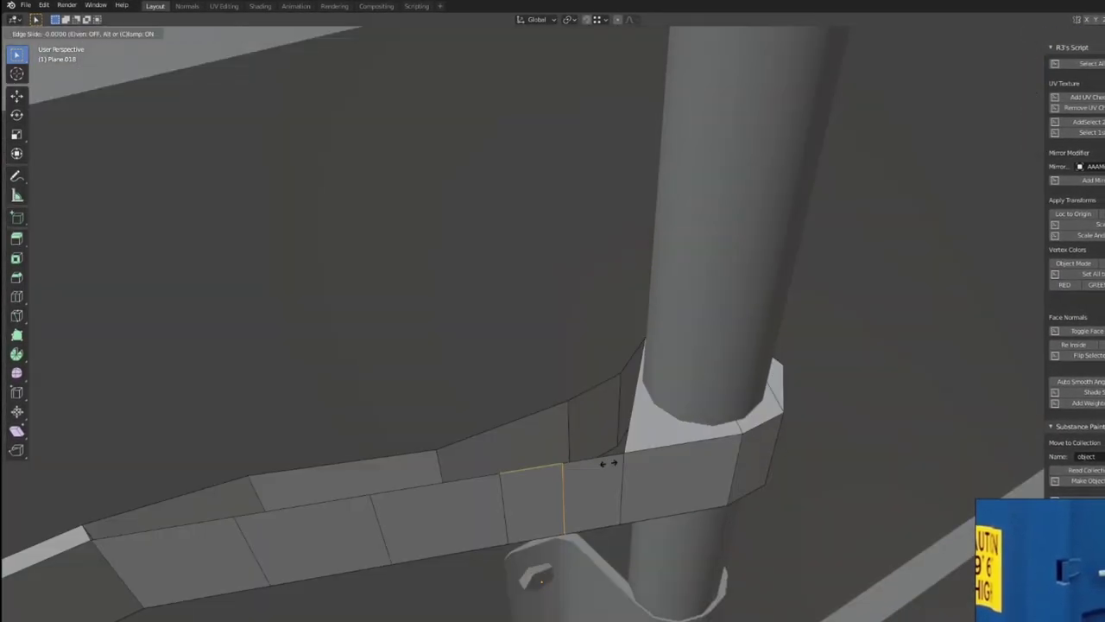
pyautogui.moveTo(653, 420)
pyautogui.mouseDown(button='middle')
pyautogui.moveTo(609, 279)
pyautogui.moveTo(586, 382)
pyautogui.moveTo(640, 397)
pyautogui.mouseUp(button='middle')
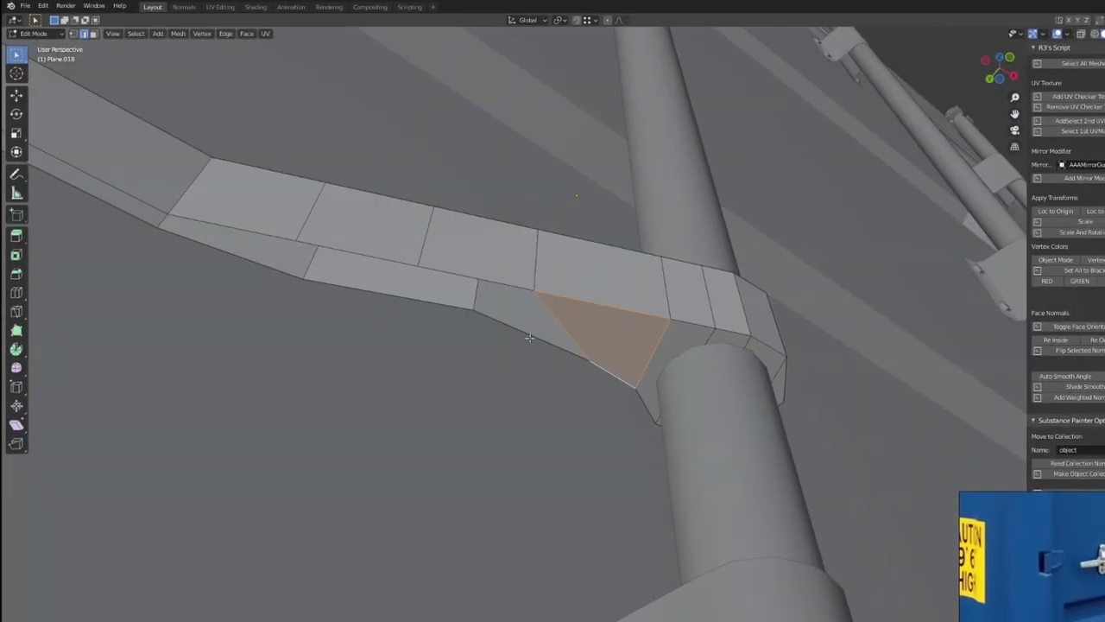
pyautogui.moveTo(258, 236); pyautogui.dragTo(660, 416, button='middle')
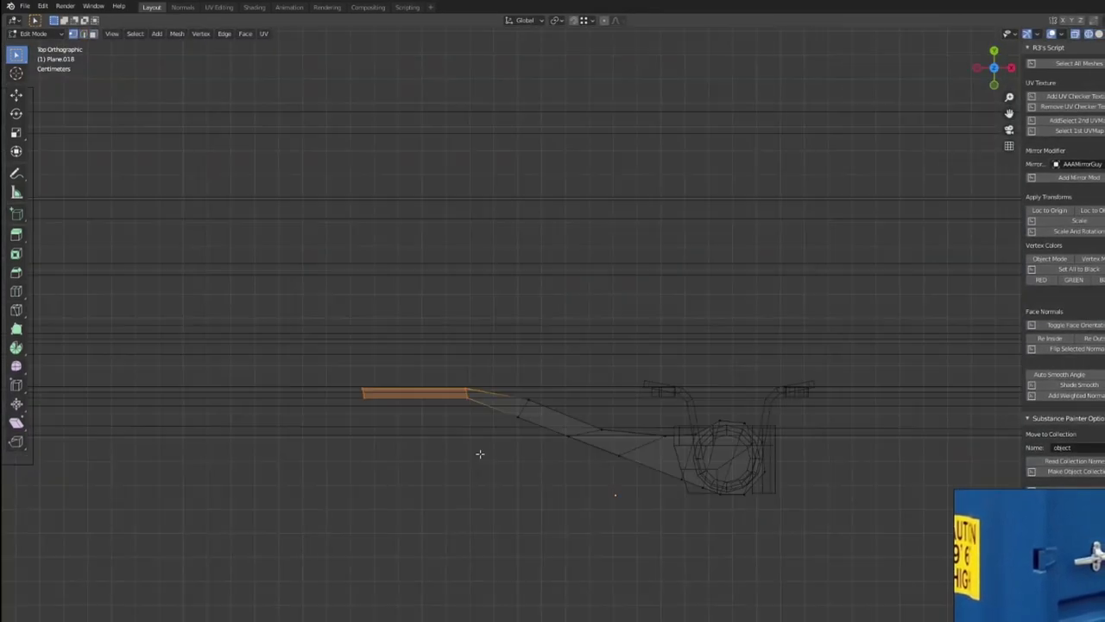
pyautogui.press('g')
pyautogui.press('y')
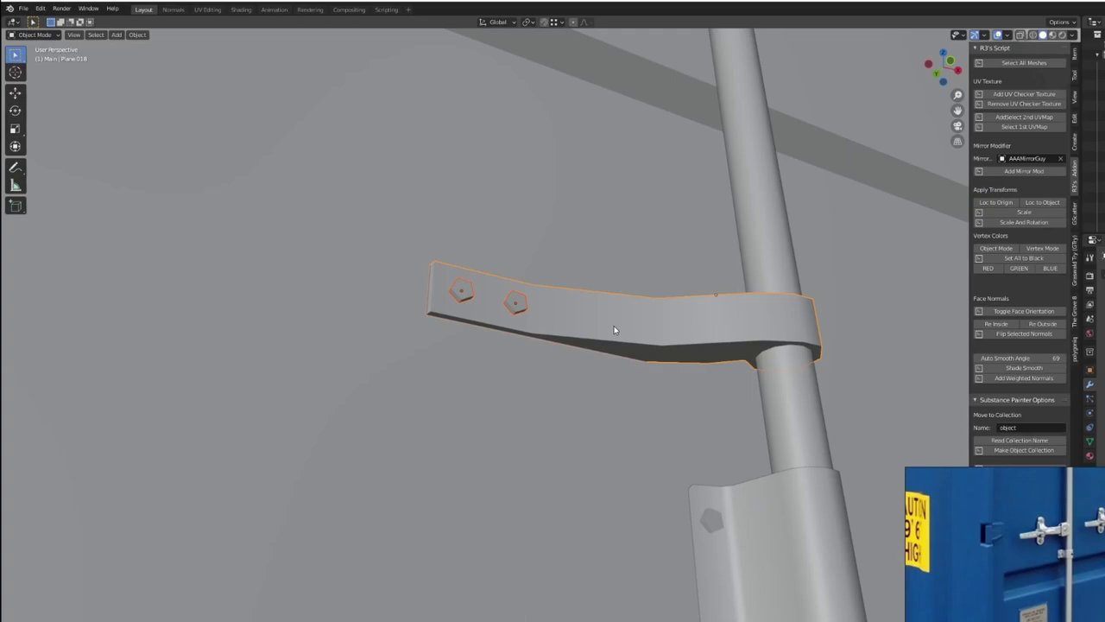
# Move the duplicated bracket Plane.020 into place on the lock rod in top view.
pyautogui.scroll(-5, 614, 330)
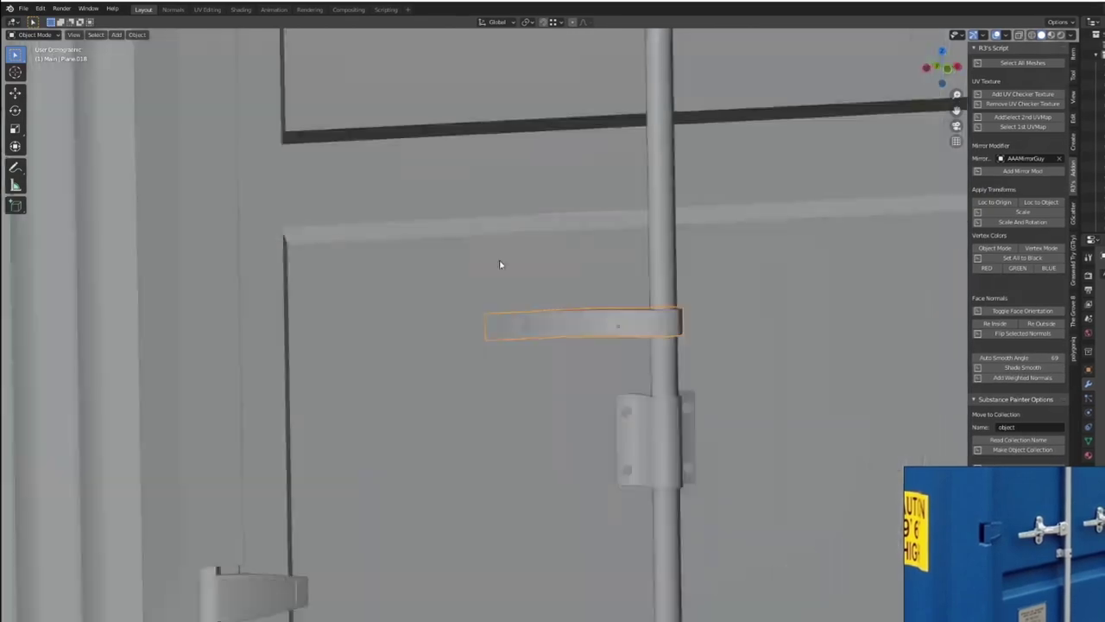
pyautogui.scroll(-4, 501, 264)
pyautogui.moveTo(572, 334)
pyautogui.mouseDown(button='middle')
pyautogui.moveTo(554, 336)
pyautogui.moveTo(587, 316)
pyautogui.moveTo(552, 302)
pyautogui.moveTo(592, 331)
pyautogui.moveTo(466, 291)
pyautogui.moveTo(521, 412)
pyautogui.mouseUp(button='middle')
pyautogui.press('KP_1')
pyautogui.press('KP_7')
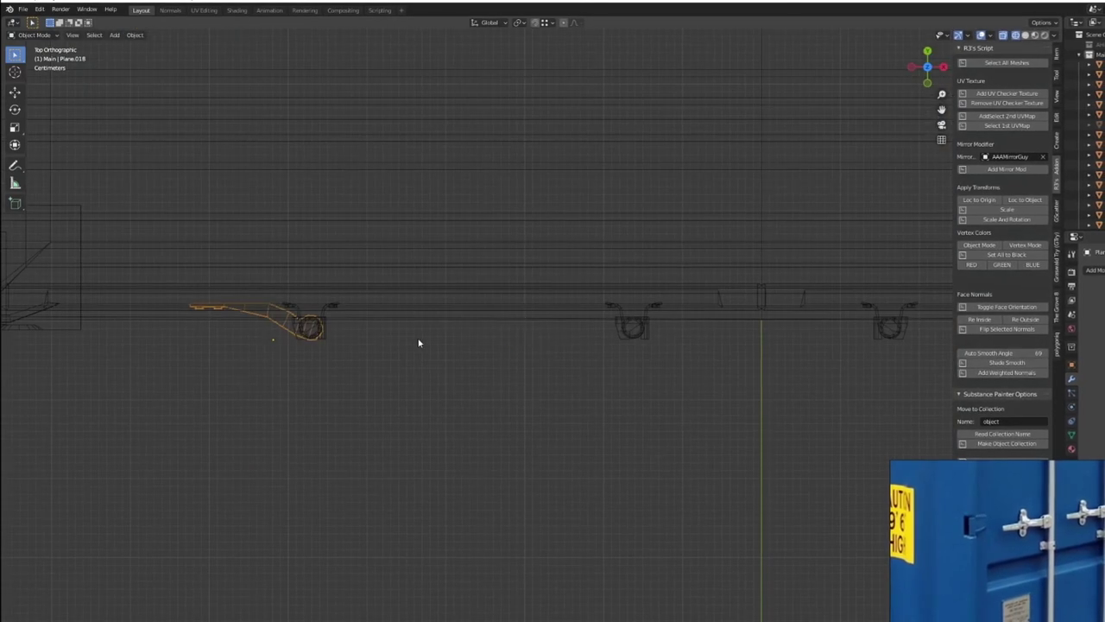
pyautogui.scroll(2, 593, 360)
pyautogui.press('g')
pyautogui.click(575, 313)
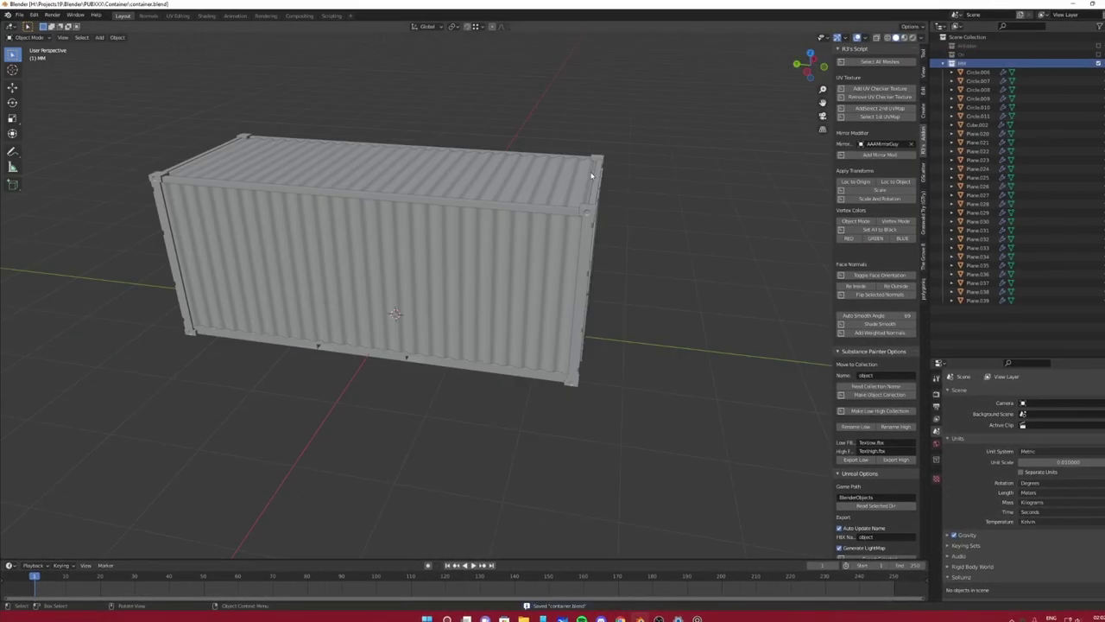
# Isolate the selected small parts in Local View.
pyautogui.press('KP_Divide')
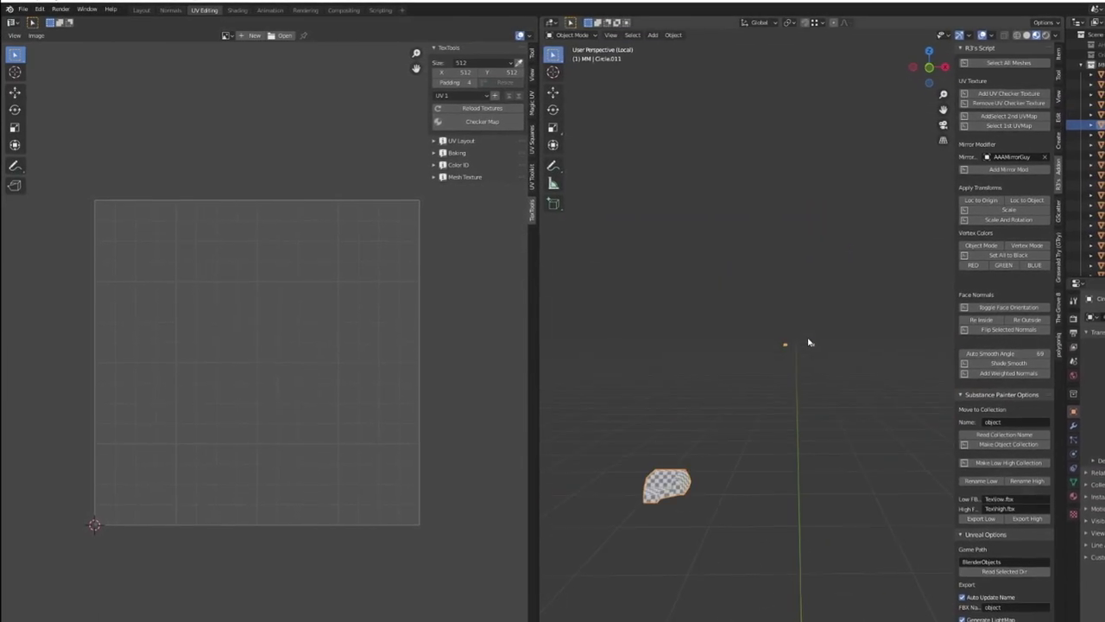
# Widen the 3D view, Smart UV Project the door frame and mark its edges sharp.
pyautogui.moveTo(533, 297); pyautogui.dragTo(331, 297)
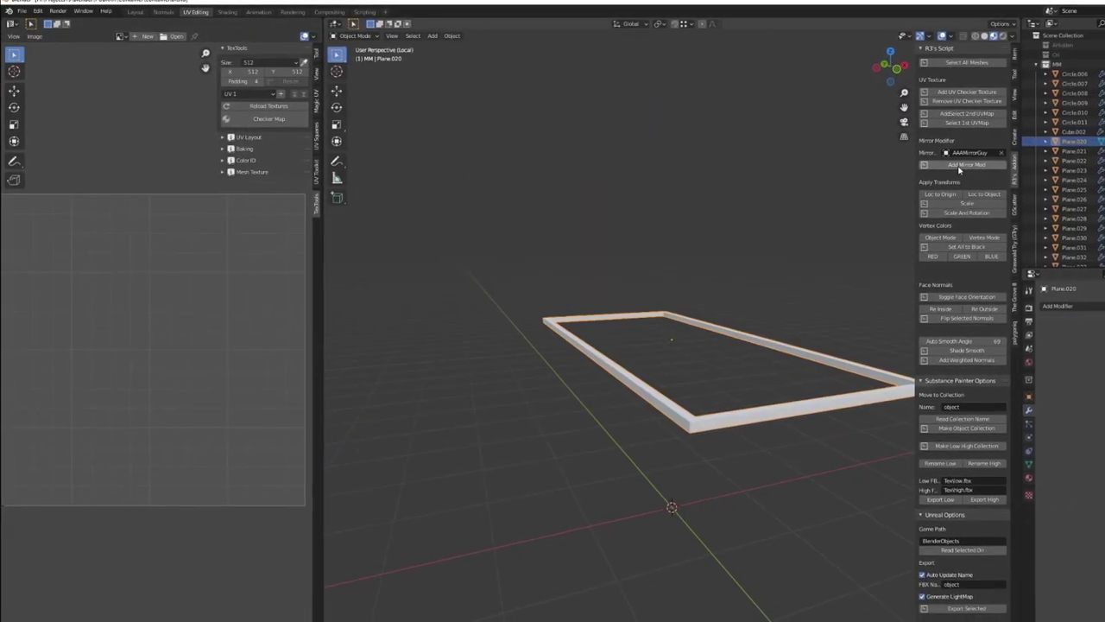
pyautogui.press('Return')
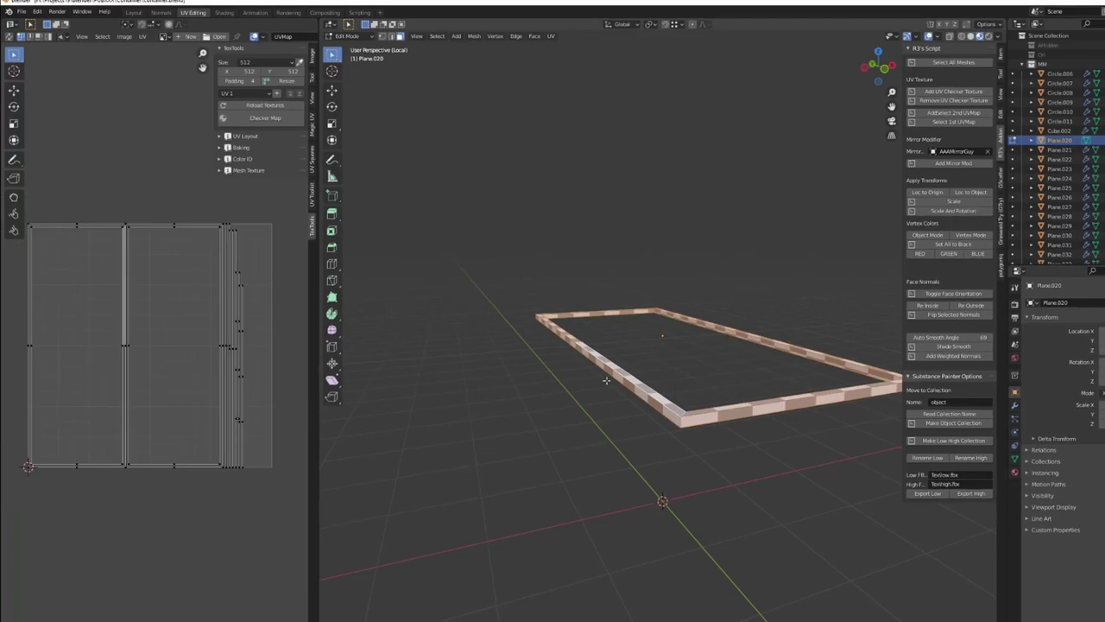
pyautogui.rightClick(650, 309)
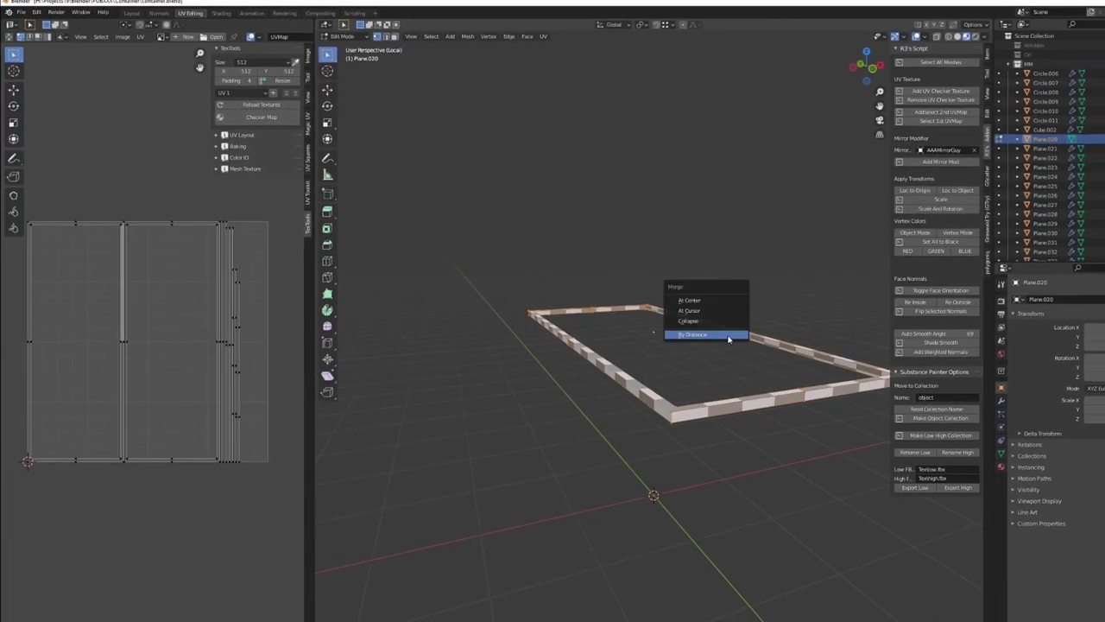
pyautogui.rightClick(796, 457)
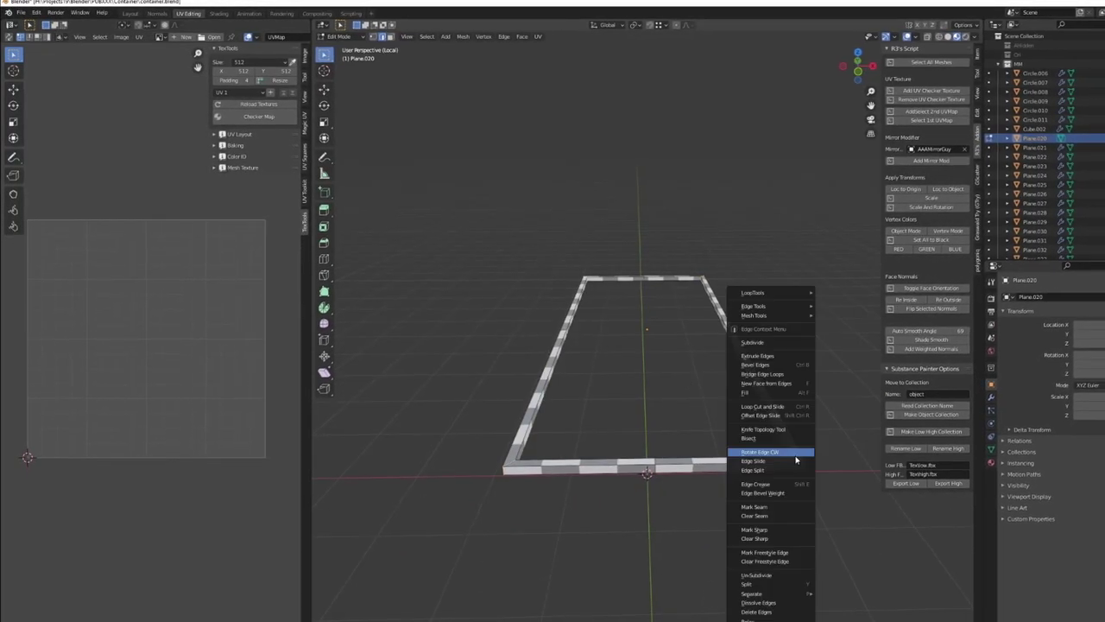
pyautogui.click(785, 534)
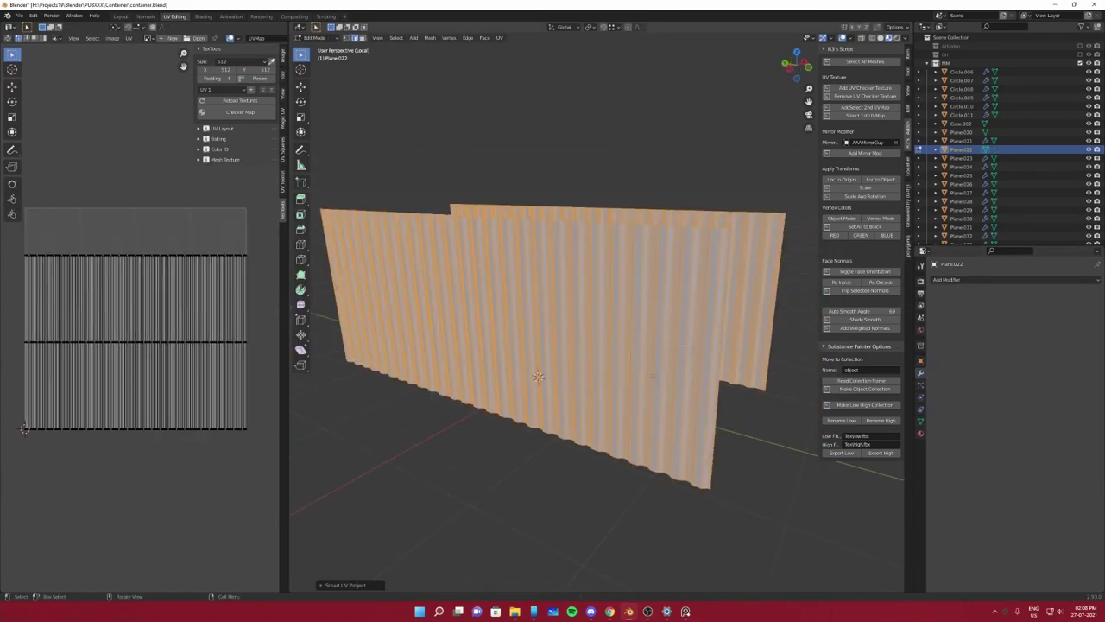
# Merge 104 overlapping vertices by distance and Smart UV Project the door panels.
pyautogui.press('m')
pyautogui.press('b')
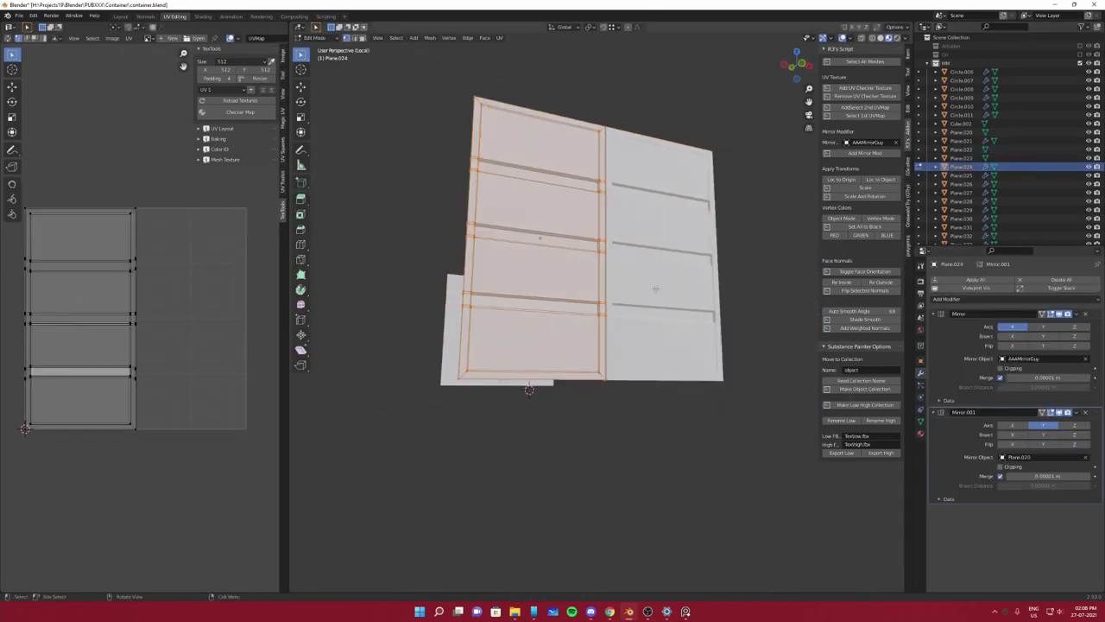
pyautogui.press('u')
pyautogui.click(625, 345)
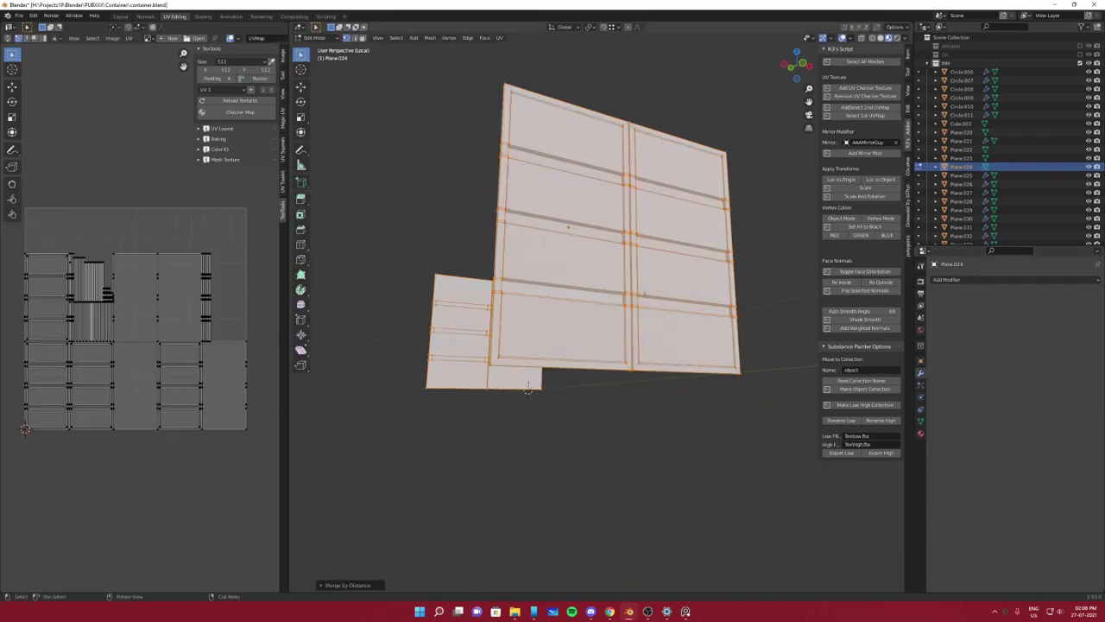
pyautogui.press('Tab')
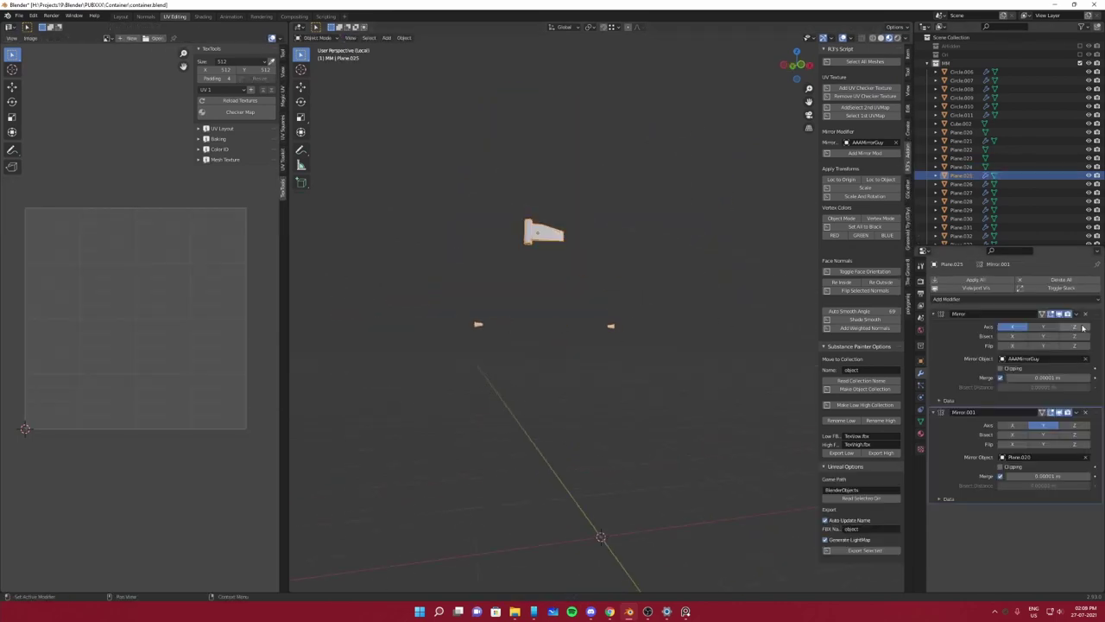
# Unwrap the small frame piece, apply the Plane.028 frames' mirrors and lightmap-pack their UVs.
pyautogui.click(898, 389)
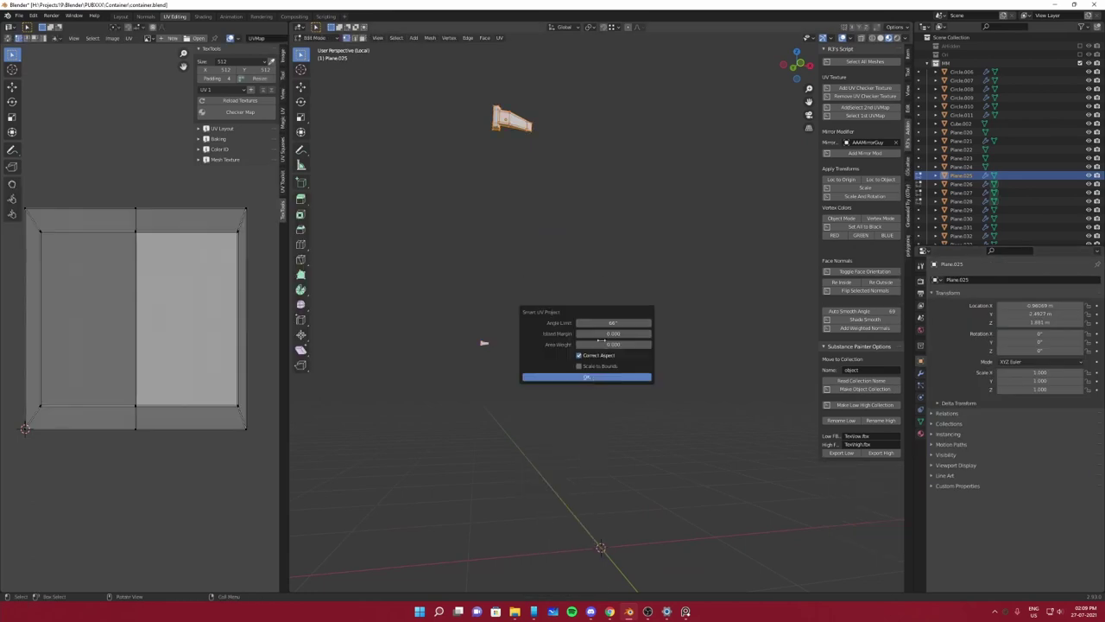
pyautogui.press('Return')
pyautogui.click(961, 184)
pyautogui.click(966, 201)
pyautogui.press('KP_Divide')
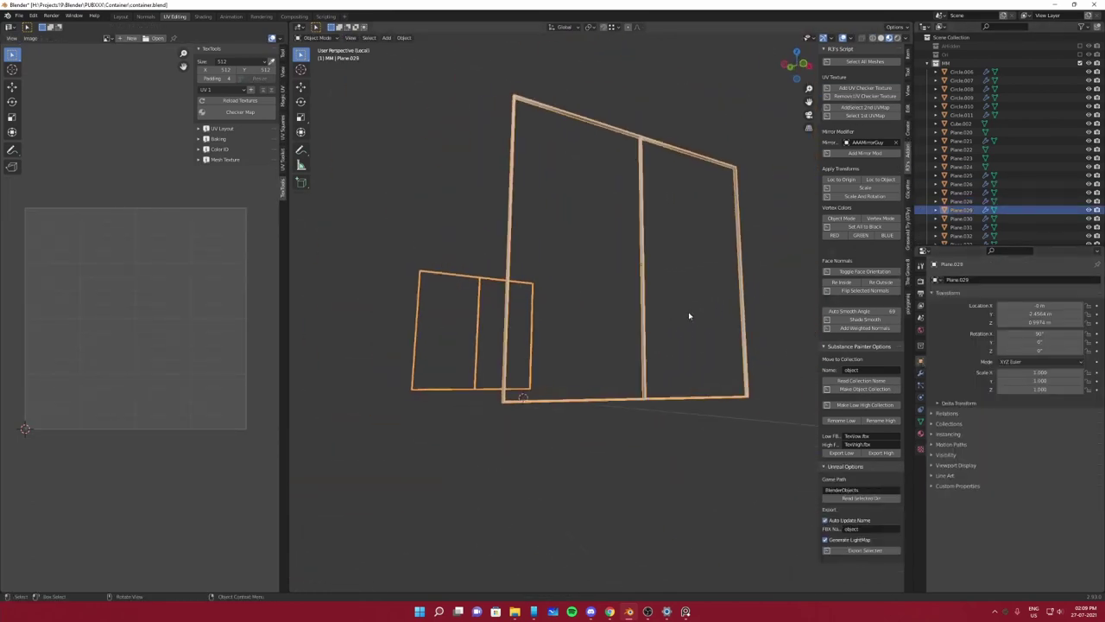
pyautogui.click(1038, 323)
pyautogui.press('Tab')
pyautogui.click(617, 314)
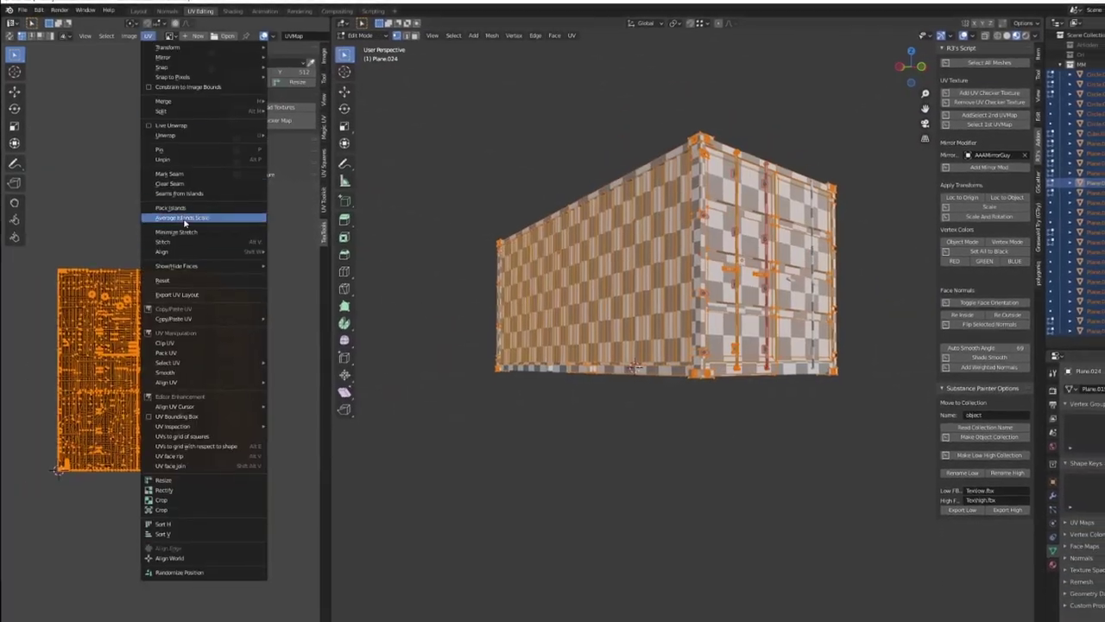
# Pack all UV islands into the square UV space.
pyautogui.click(190, 208)
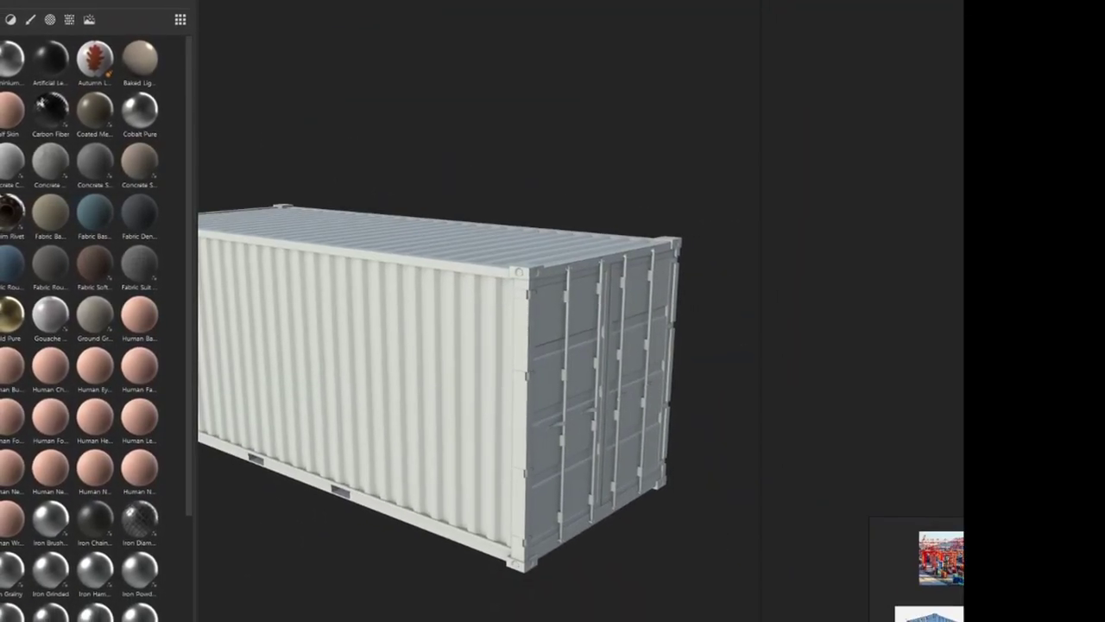
# Apply the red Steel Painted material from the Assets library to the container.
pyautogui.scroll(-10, 174, 443)
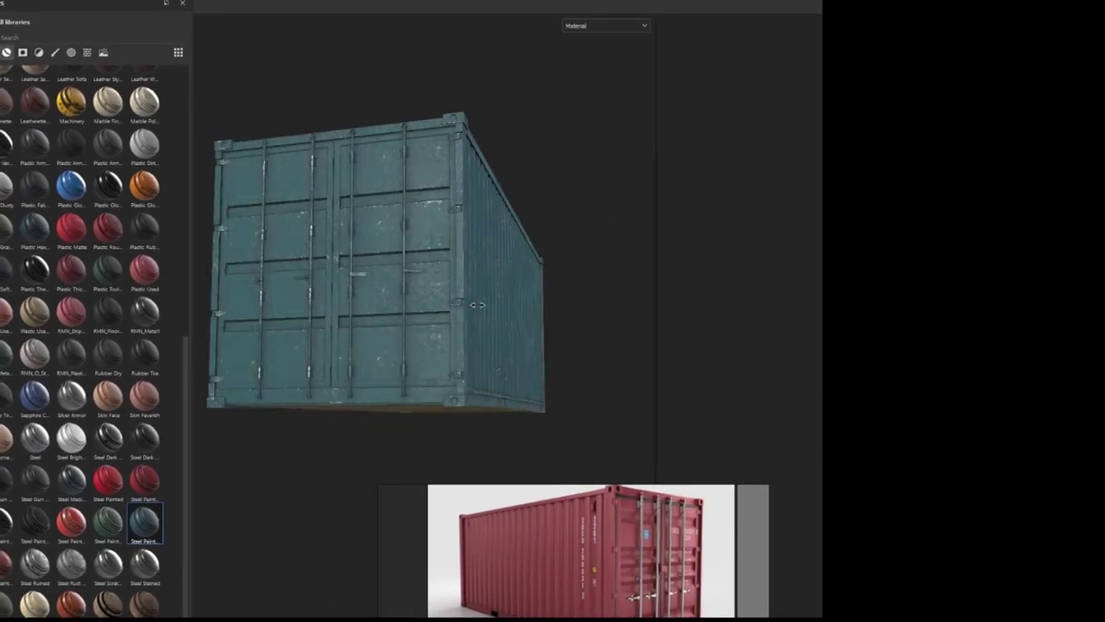
pyautogui.click(134, 484)
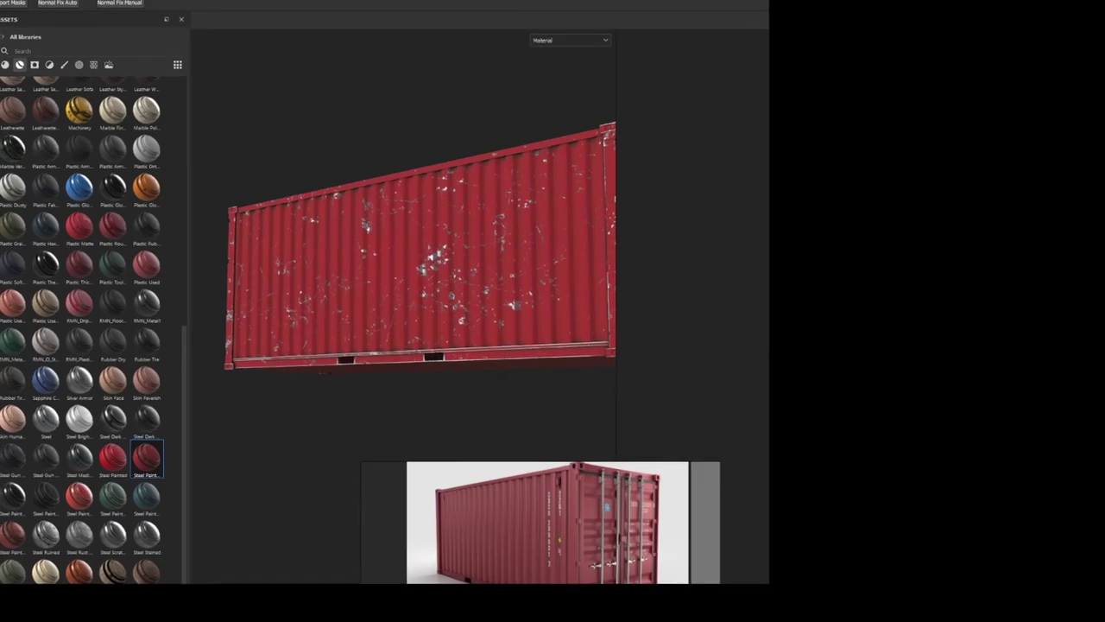
pyautogui.moveTo(397, 292); pyautogui.dragTo(434, 291, button='middle')
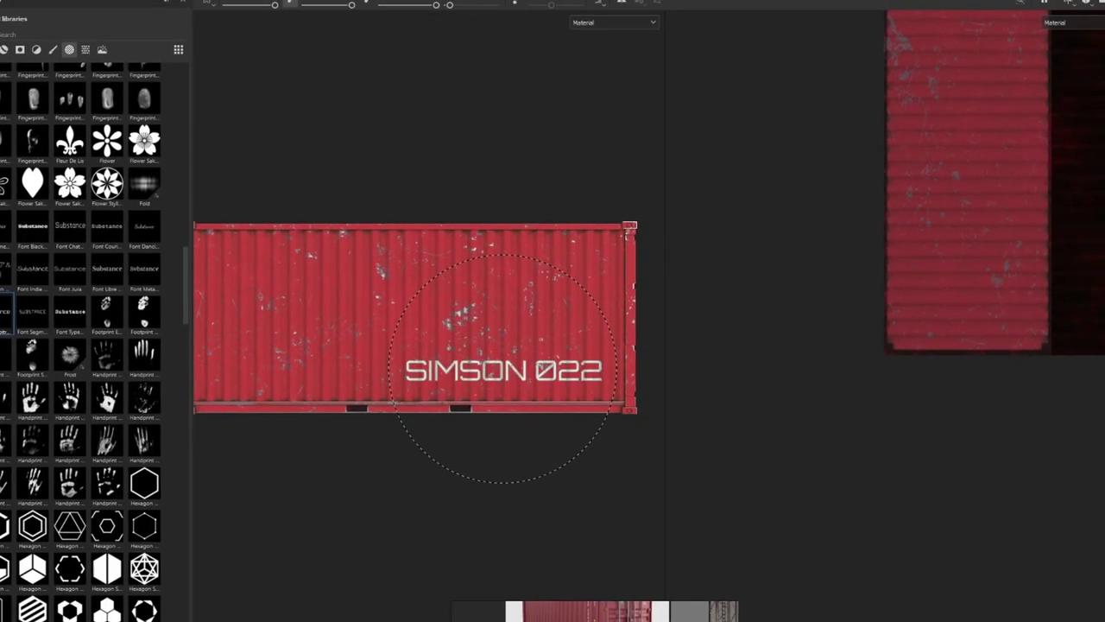
# Orbit to angled side and rear-corner views to inspect the SIMSON 022 lettering on the container.
pyautogui.keyDown('alt'); pyautogui.moveTo(504, 367); pyautogui.dragTo(515, 319); pyautogui.keyUp('alt')
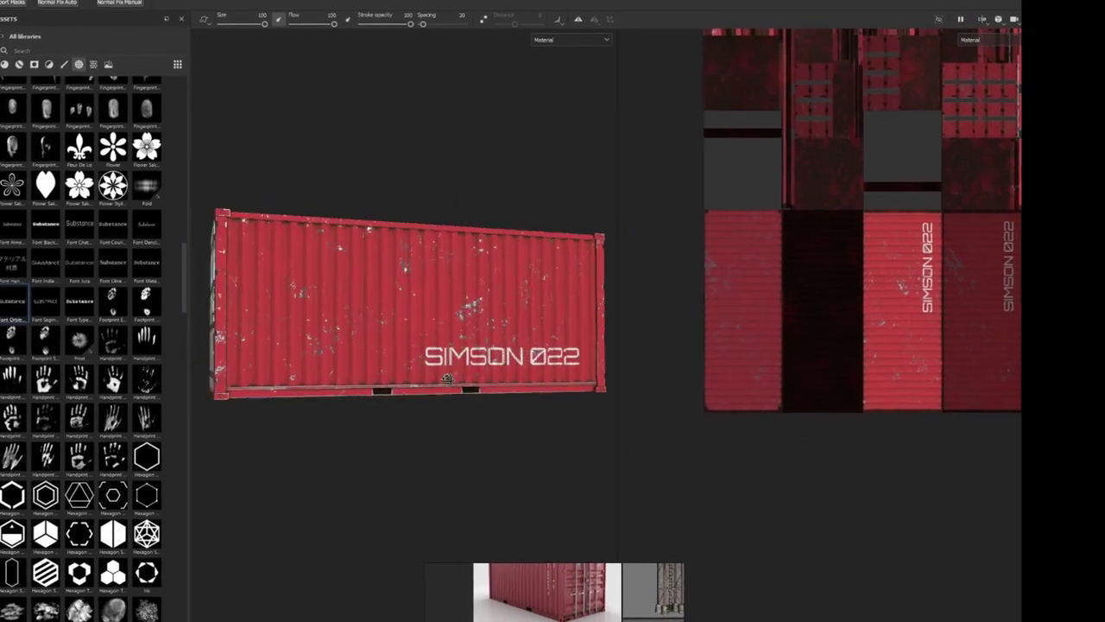
pyautogui.keyDown('alt'); pyautogui.moveTo(475, 361); pyautogui.dragTo(527, 308); pyautogui.keyUp('alt')
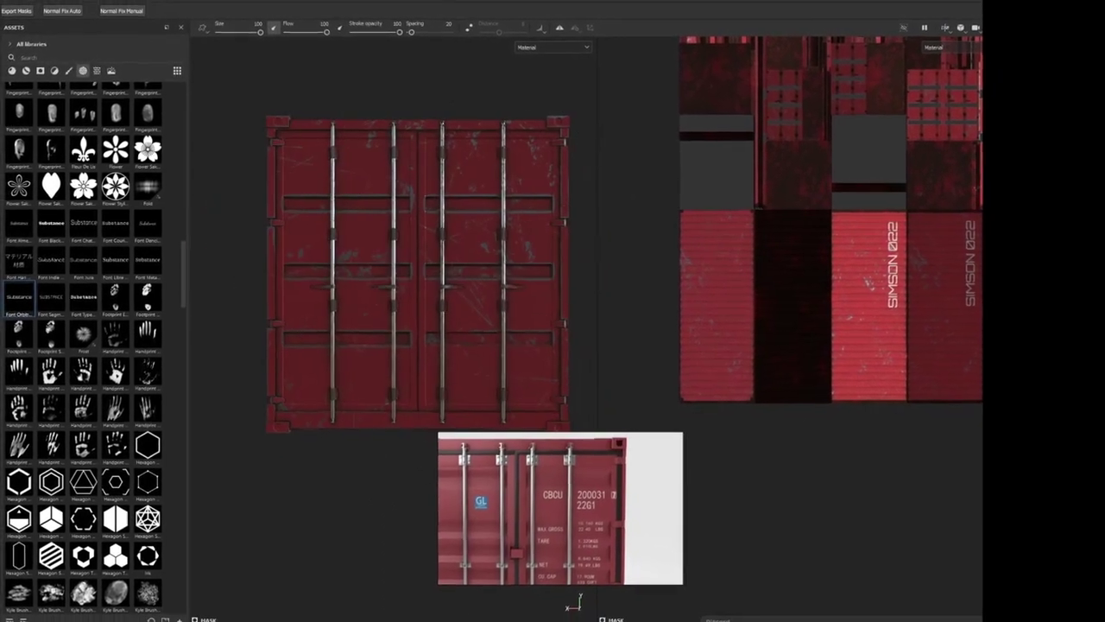